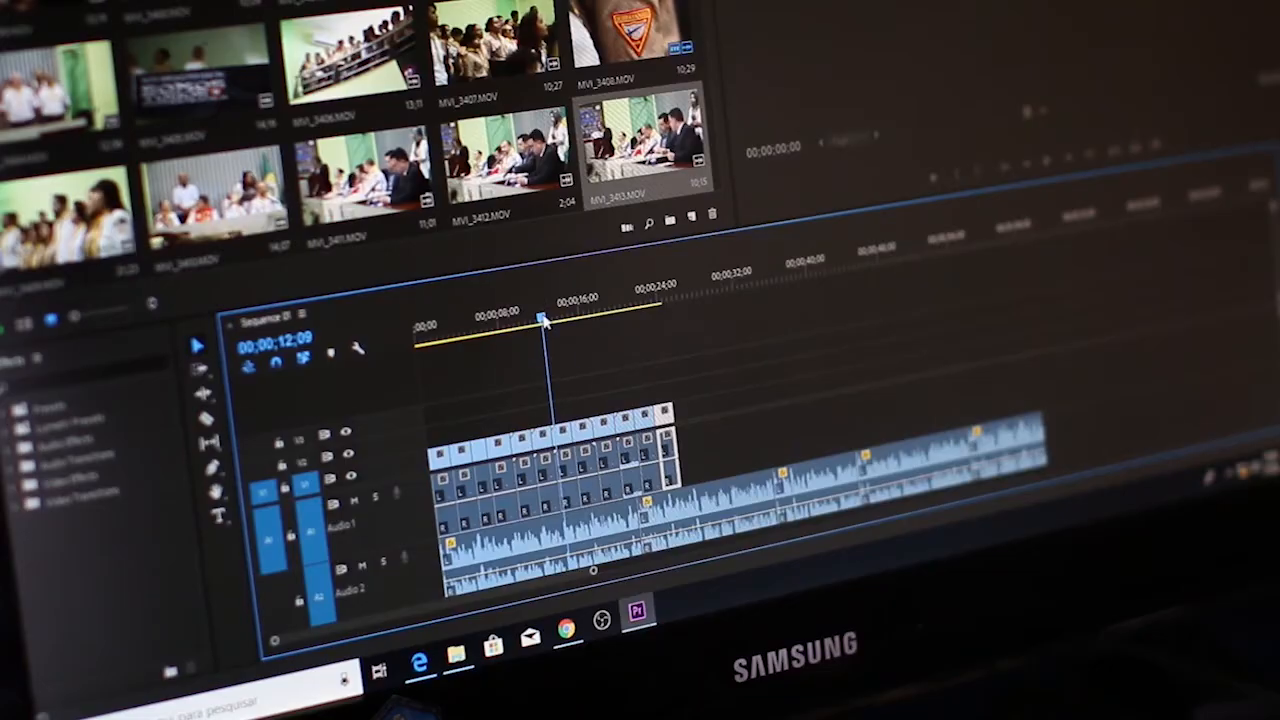
# - Look through the Crowd1 scam video results on YouTube
pyautogui.moveTo(543, 320); pyautogui.dragTo(643, 335)
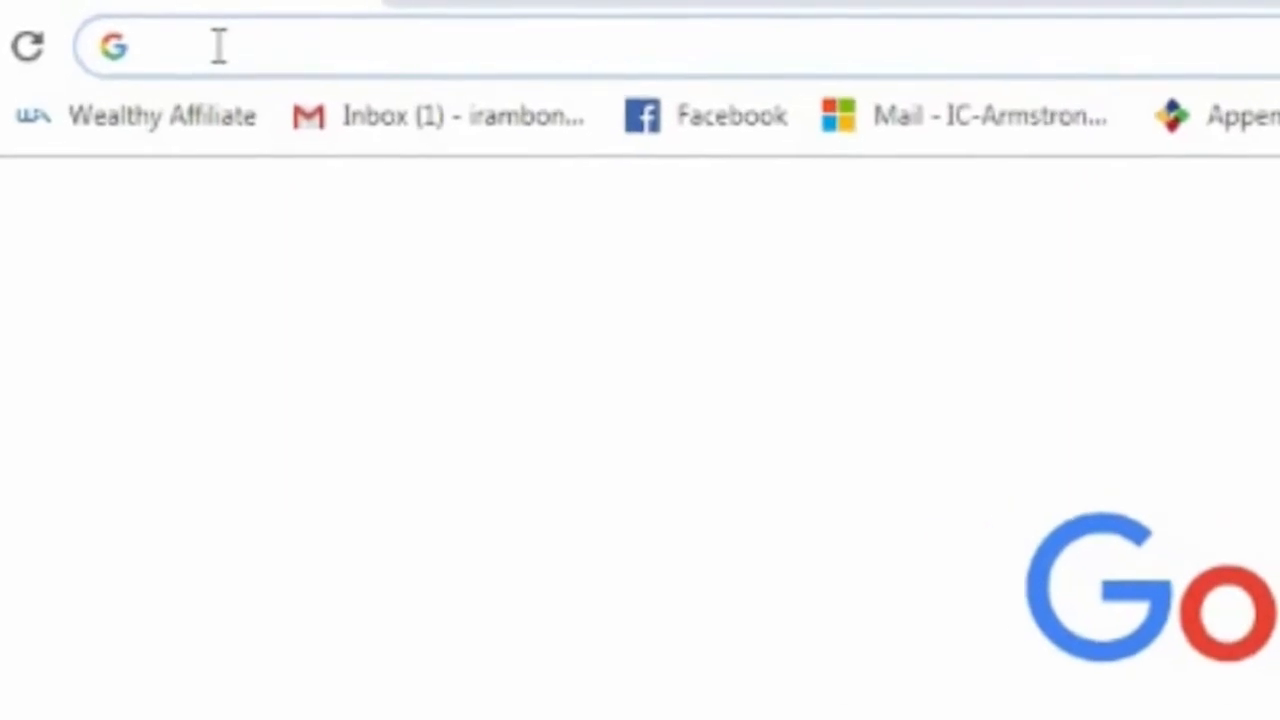
# - Search Google for 'gmail sign up new account' and follow Gmail Help to Create an account
pyautogui.write('gm')
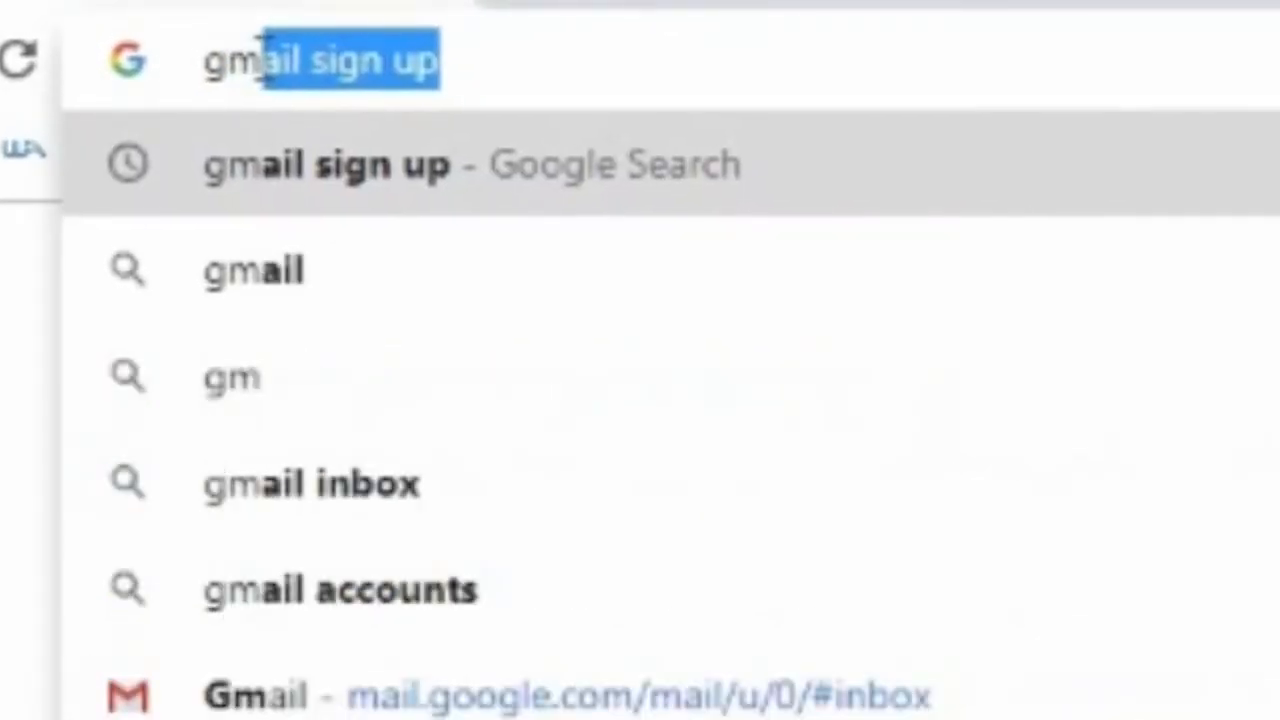
pyautogui.click(500, 55)
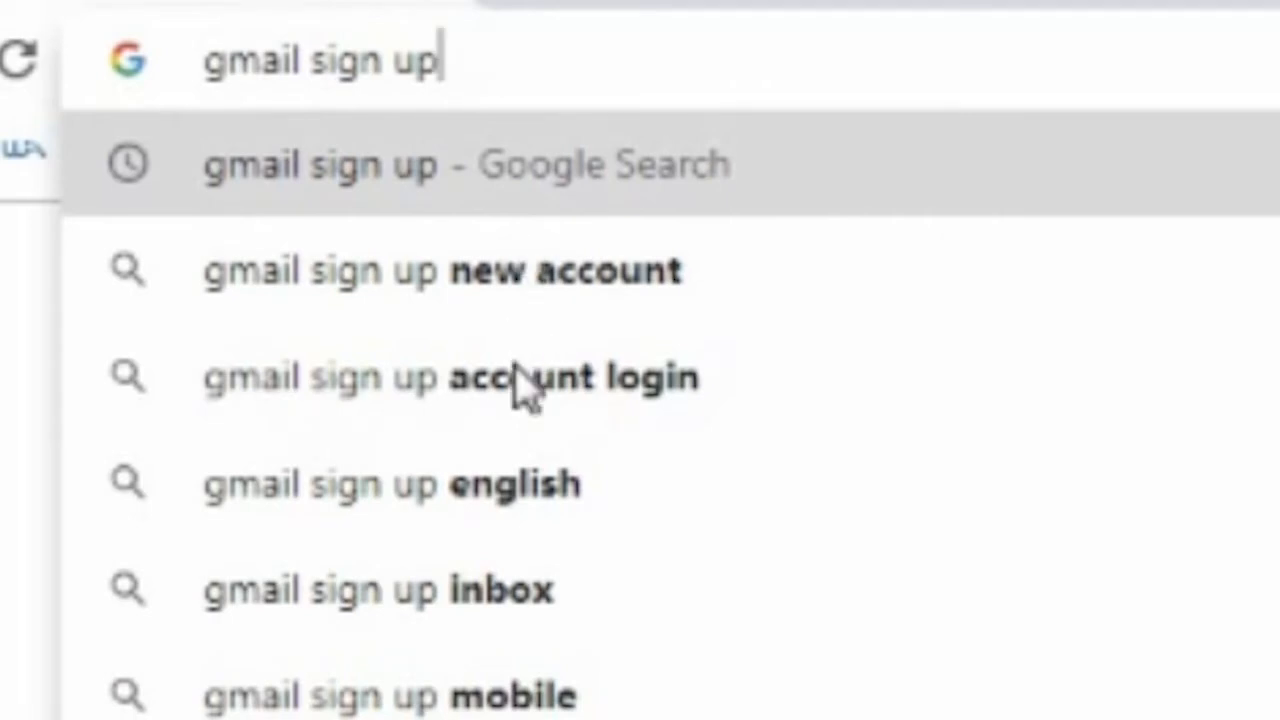
pyautogui.click(522, 303)
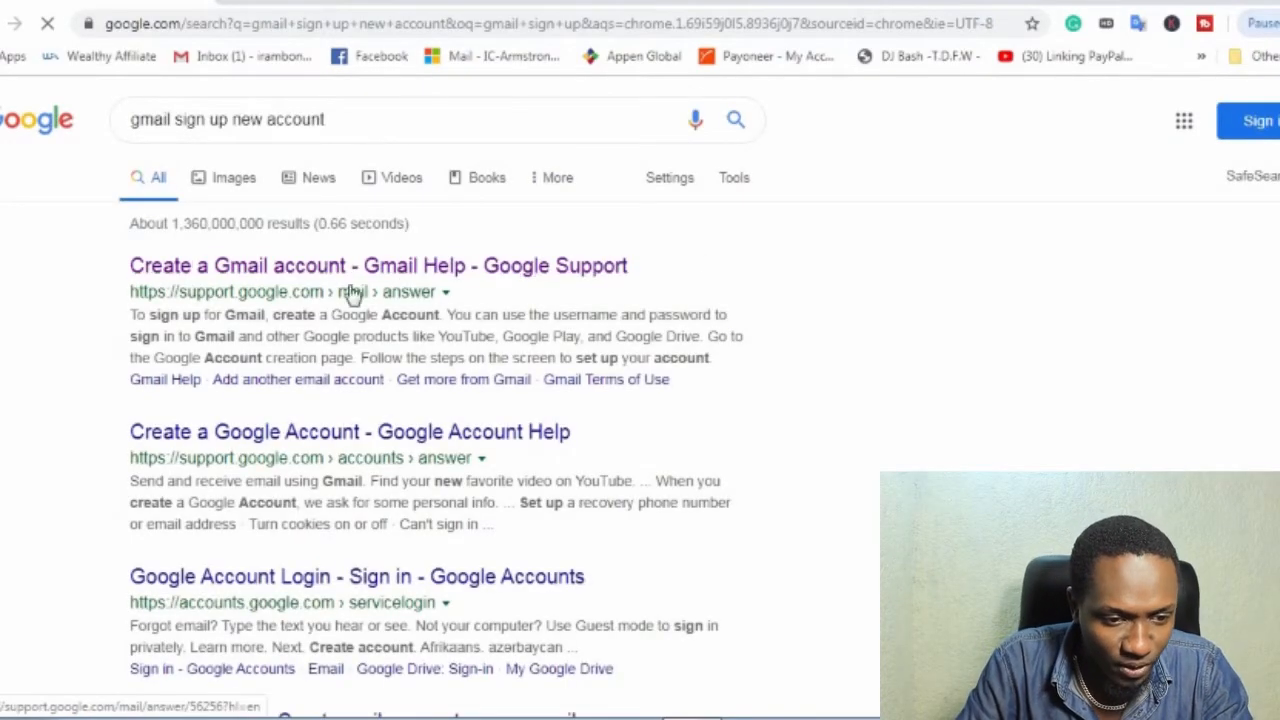
pyautogui.click(280, 270)
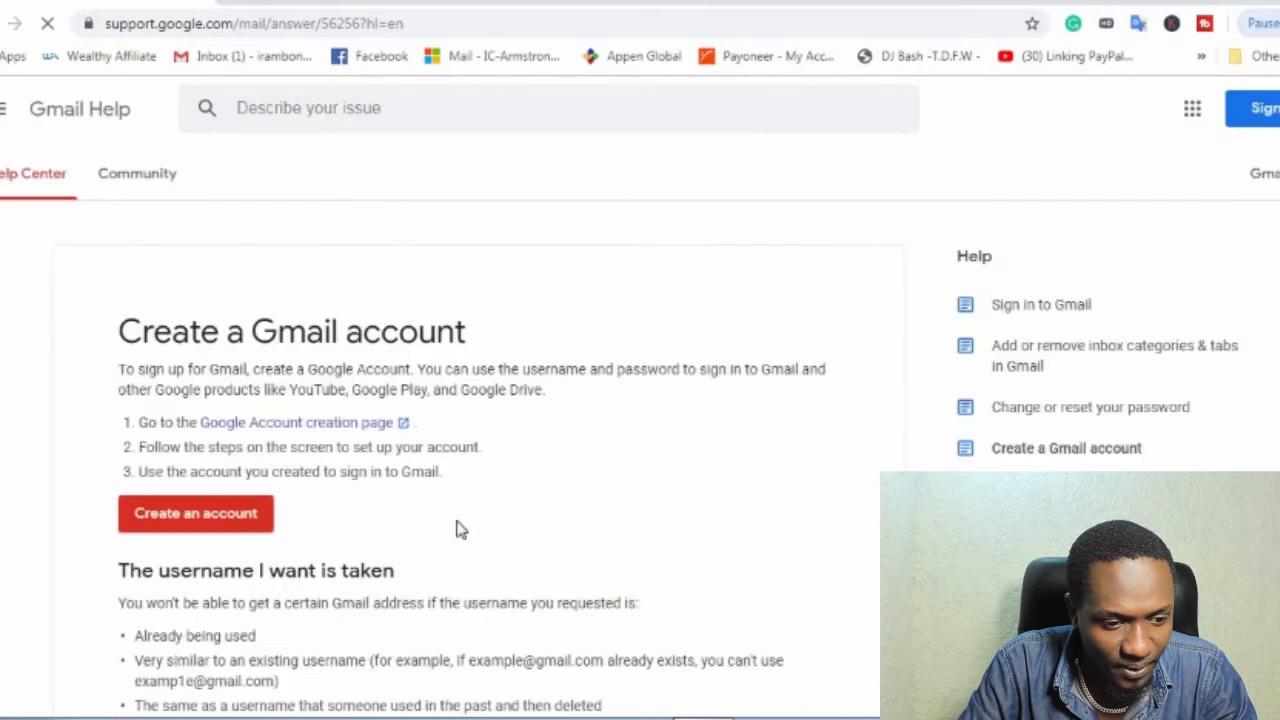
pyautogui.click(188, 516)
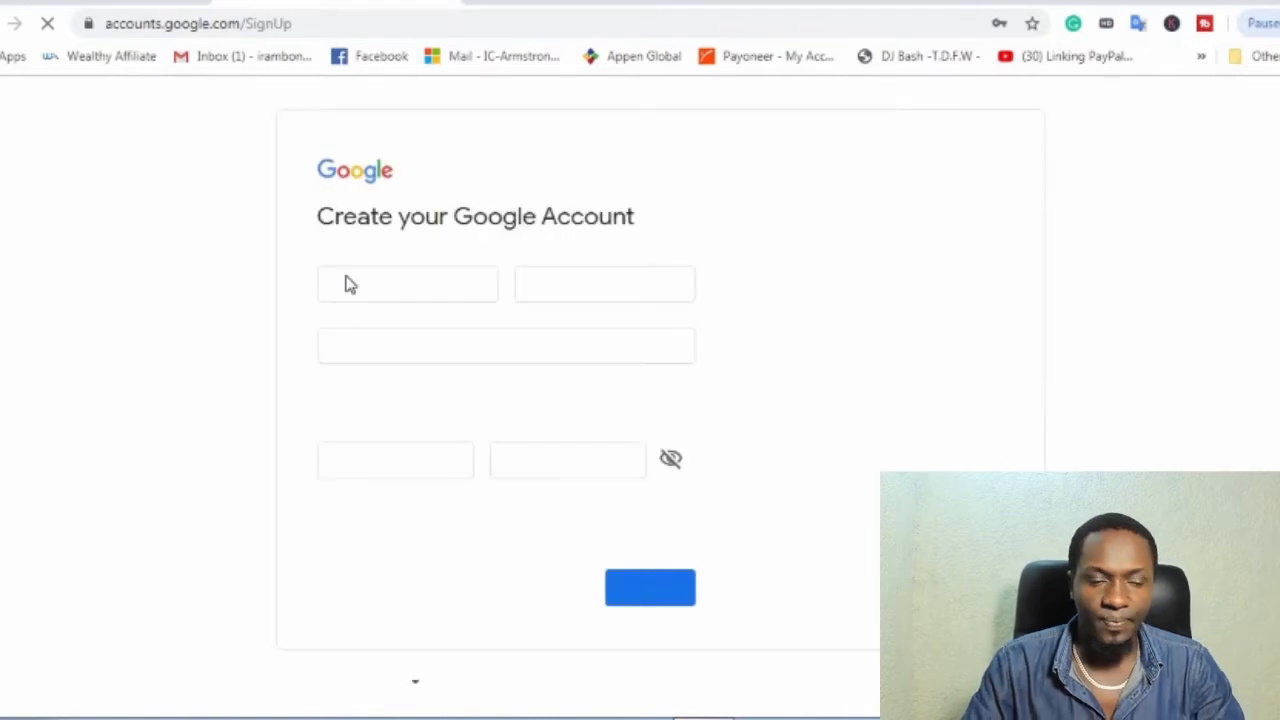
# - Enter the account holder's first name, last name and chosen username
pyautogui.click(557, 287)
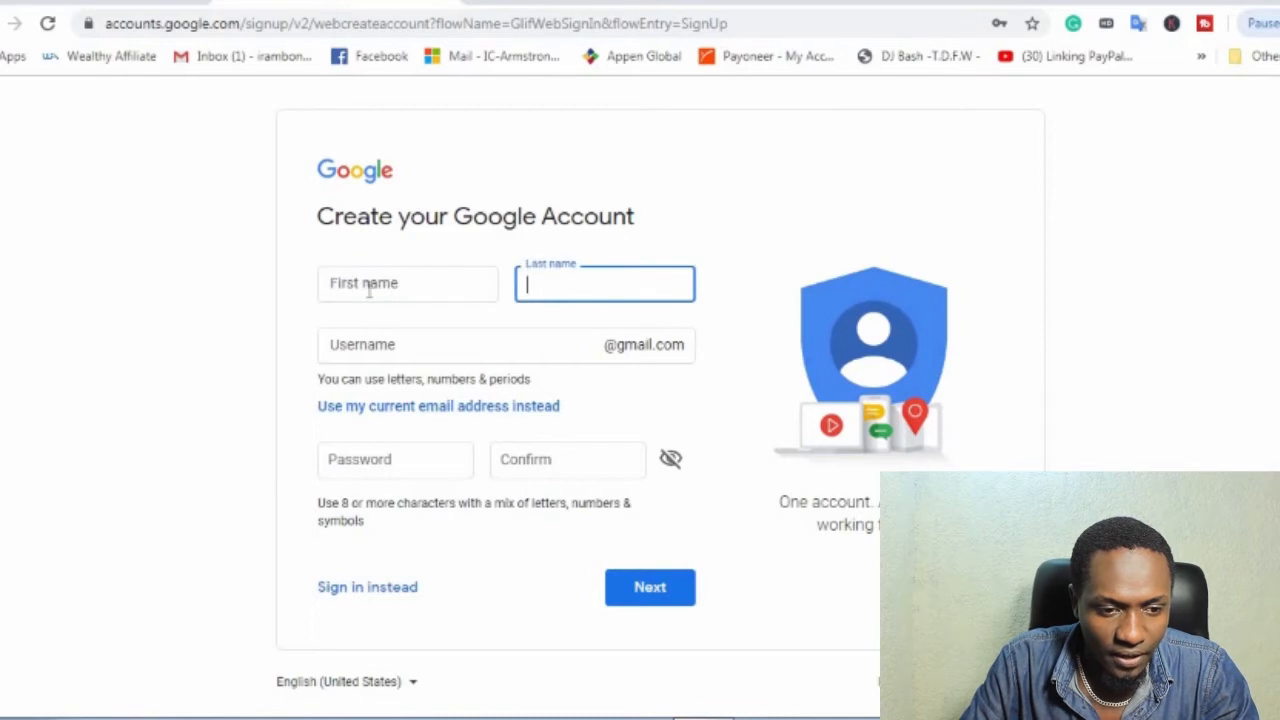
pyautogui.click(368, 288)
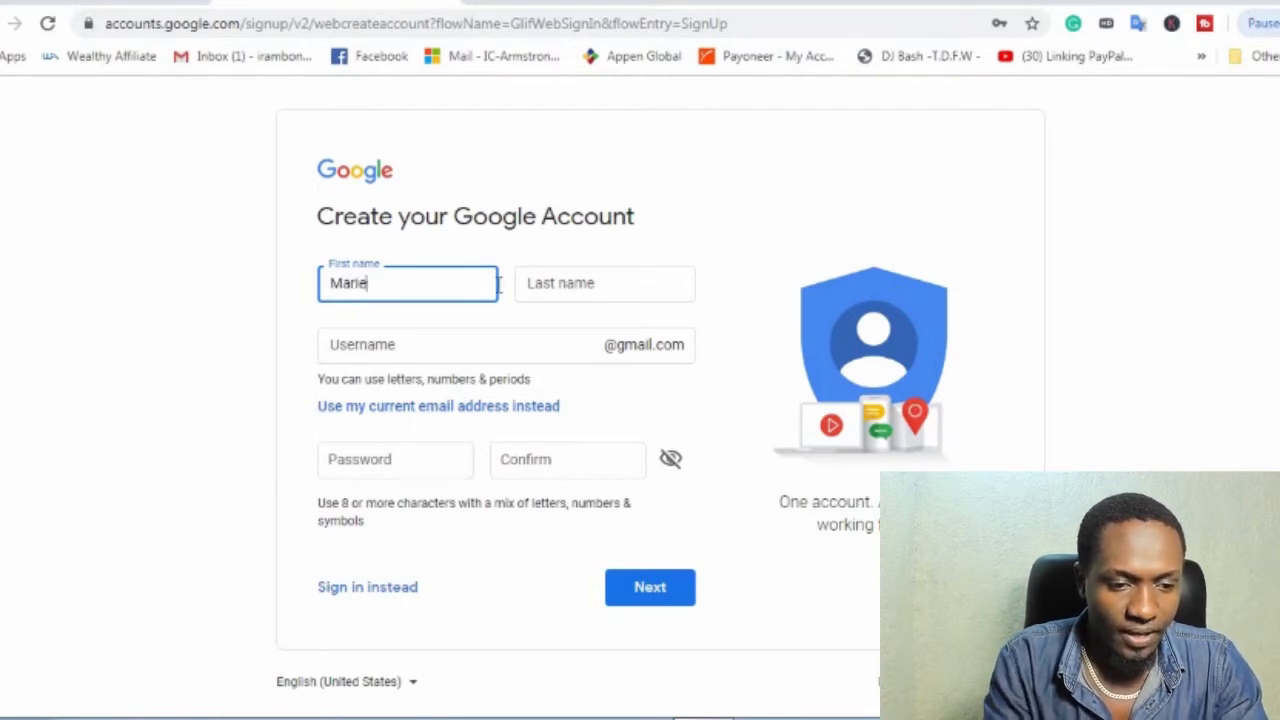
pyautogui.click(543, 281)
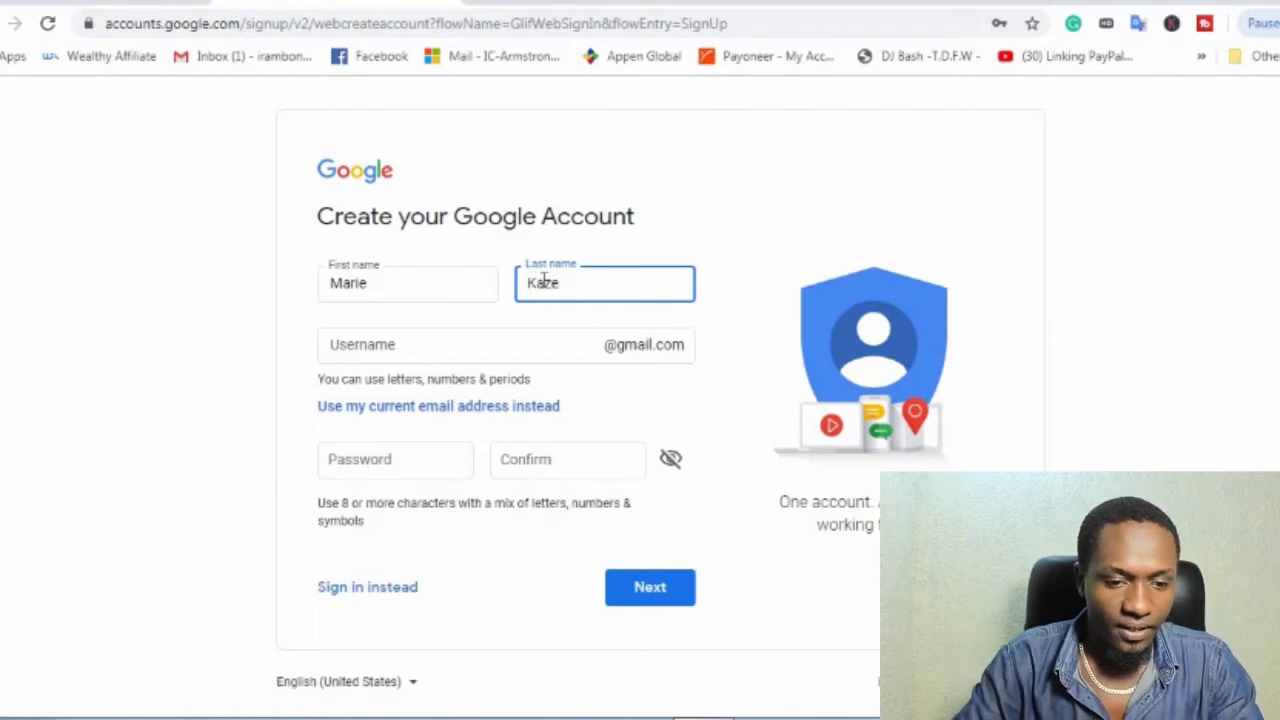
pyautogui.click(375, 344)
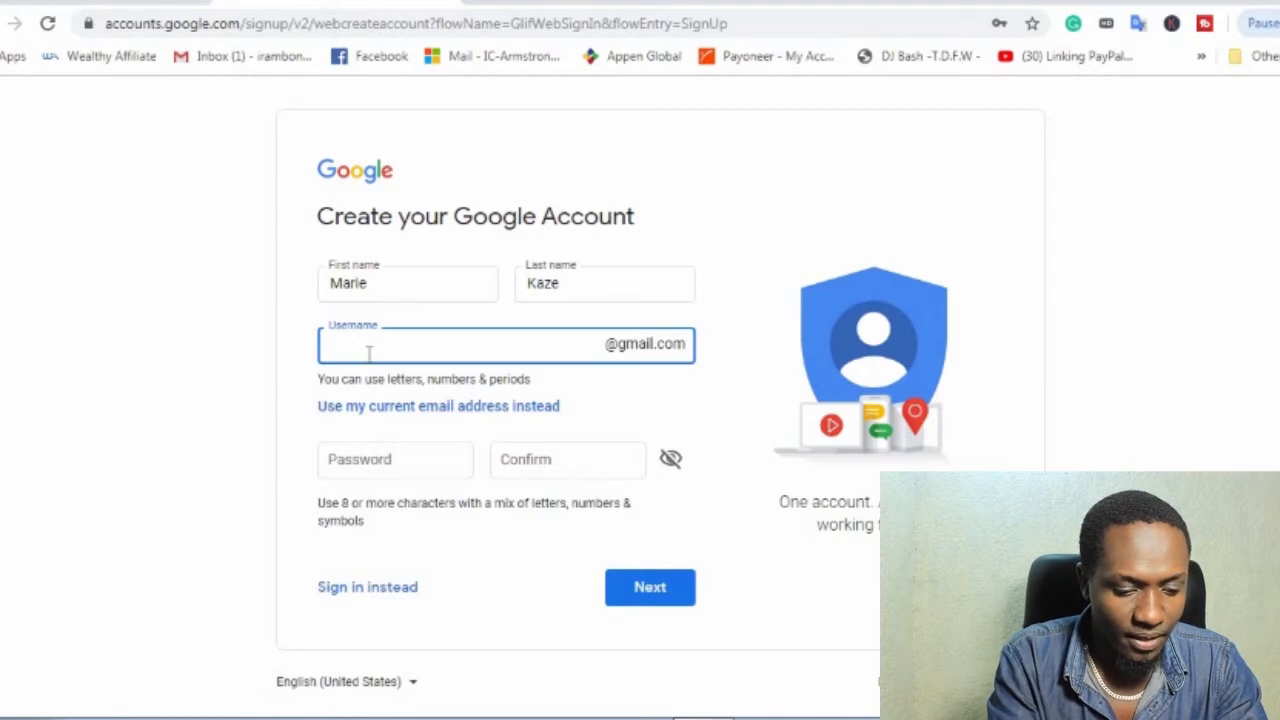
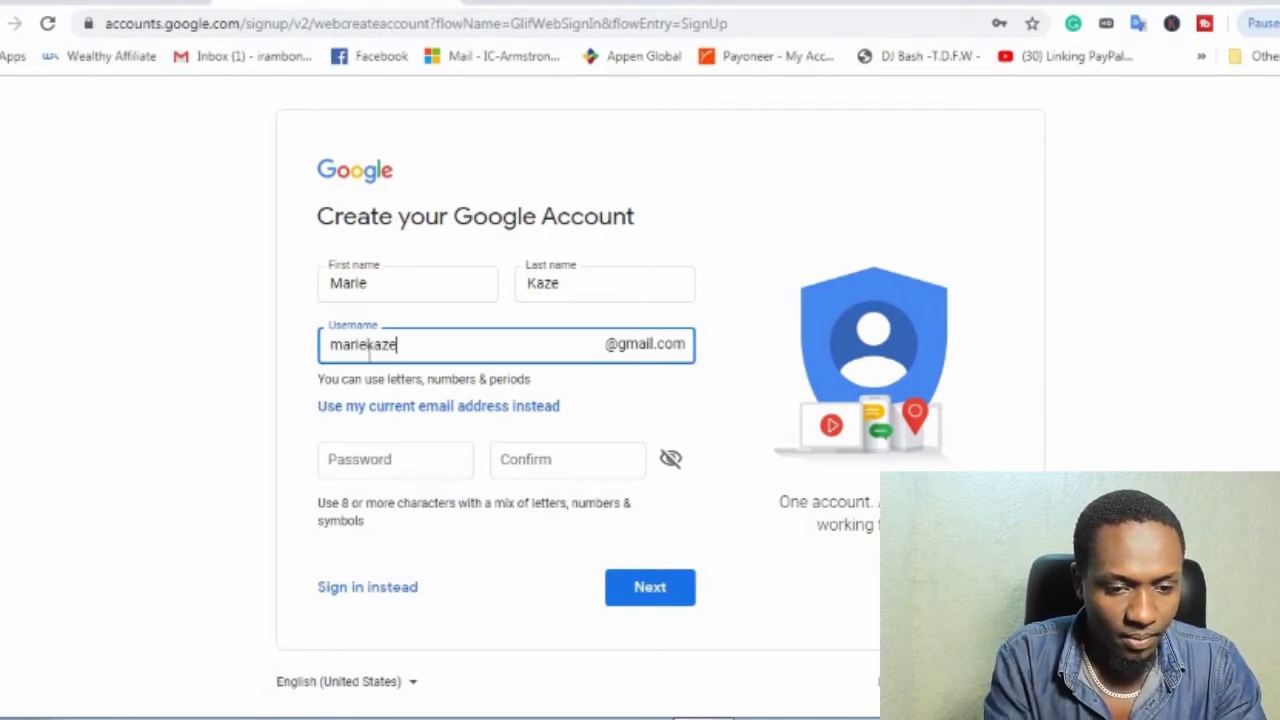
# - Set and confirm the password, submit, then append digits to the taken username and resubmit
pyautogui.click(245, 466)
pyautogui.click(391, 469)
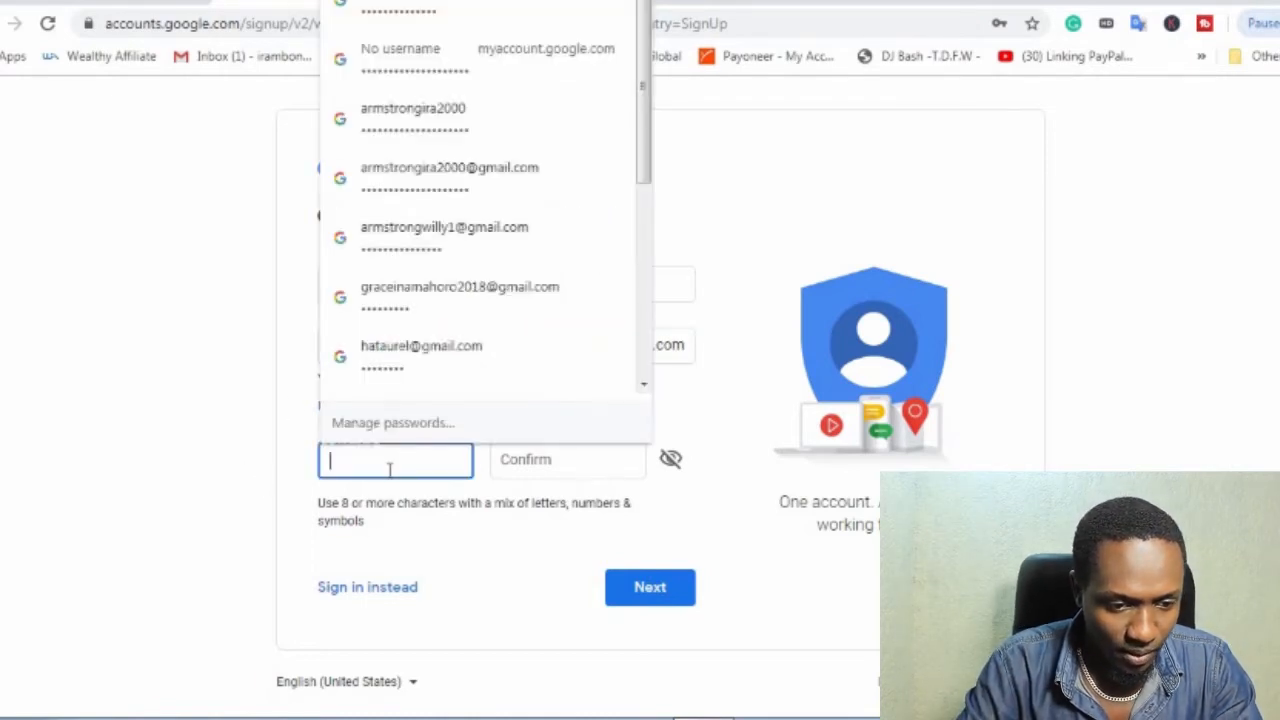
pyautogui.write('•••')
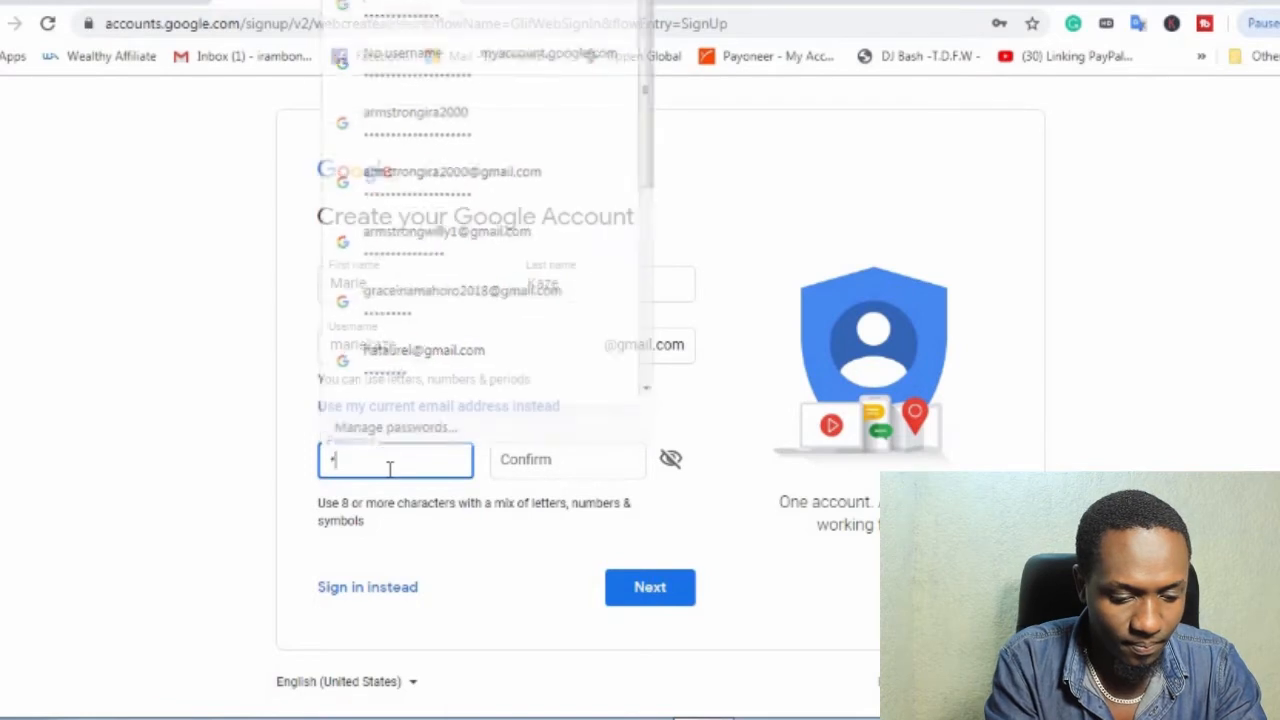
pyautogui.press('BackSpace')
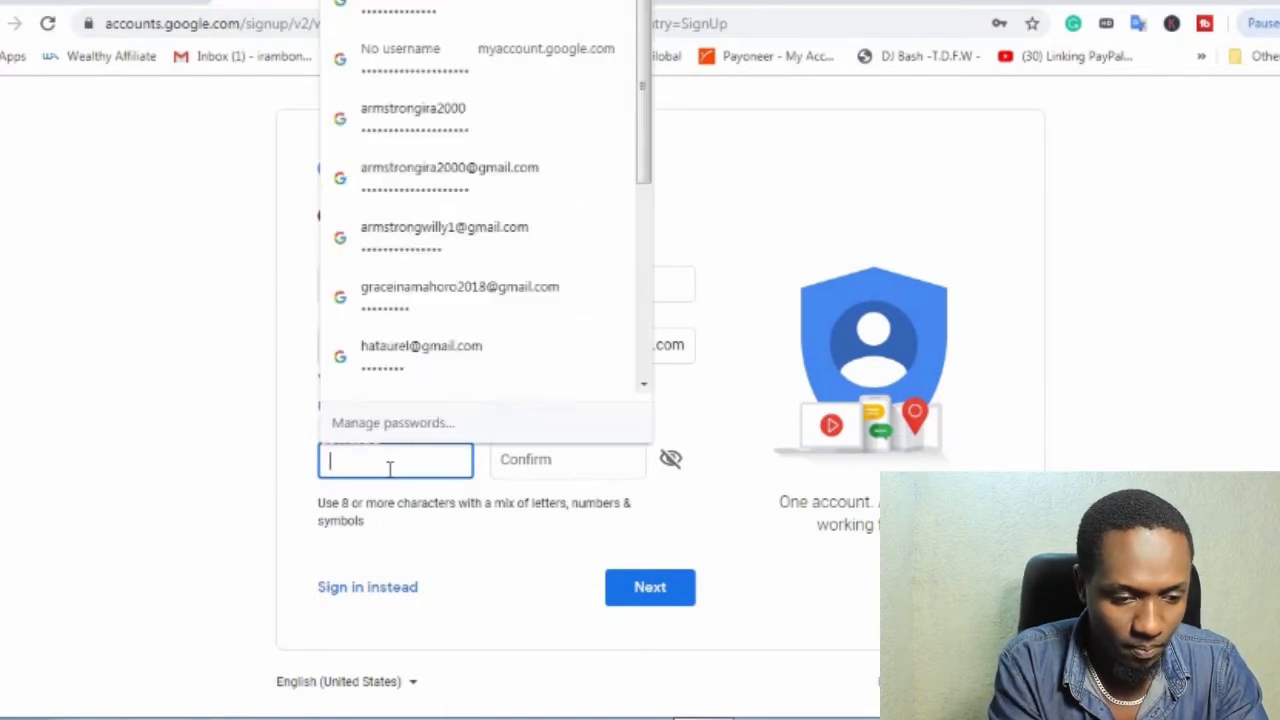
pyautogui.write('•')
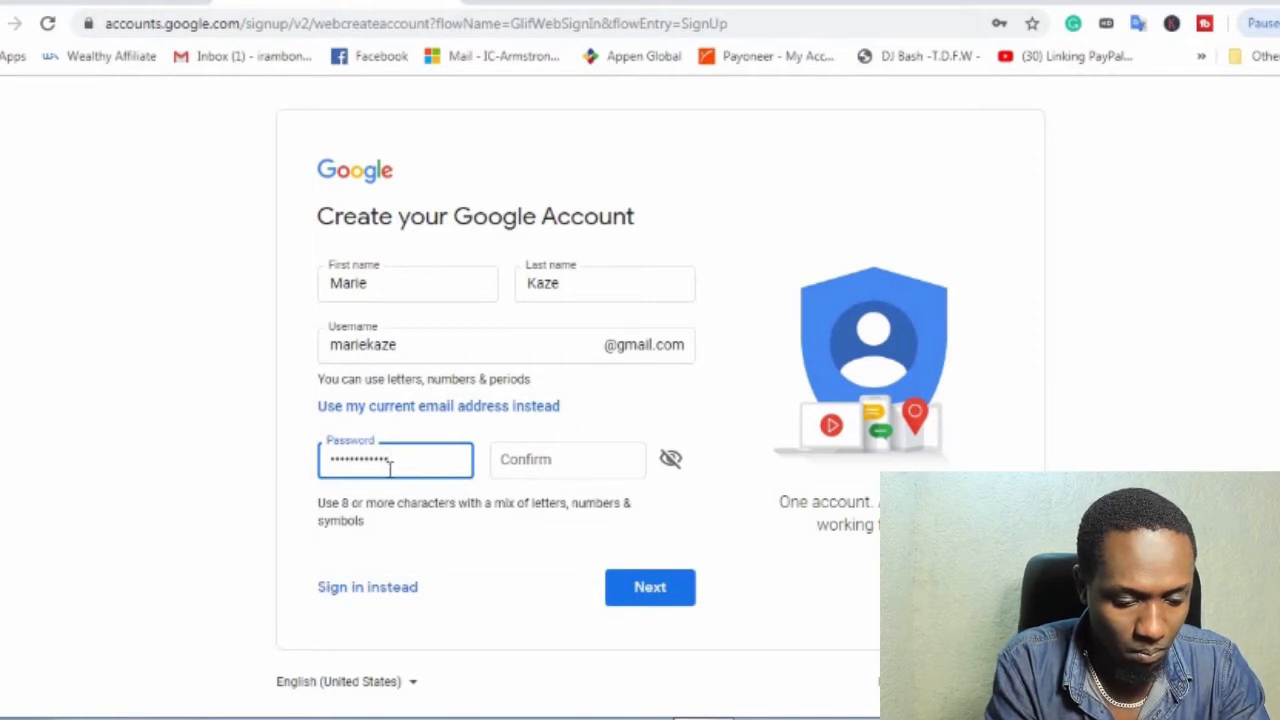
pyautogui.click(544, 464)
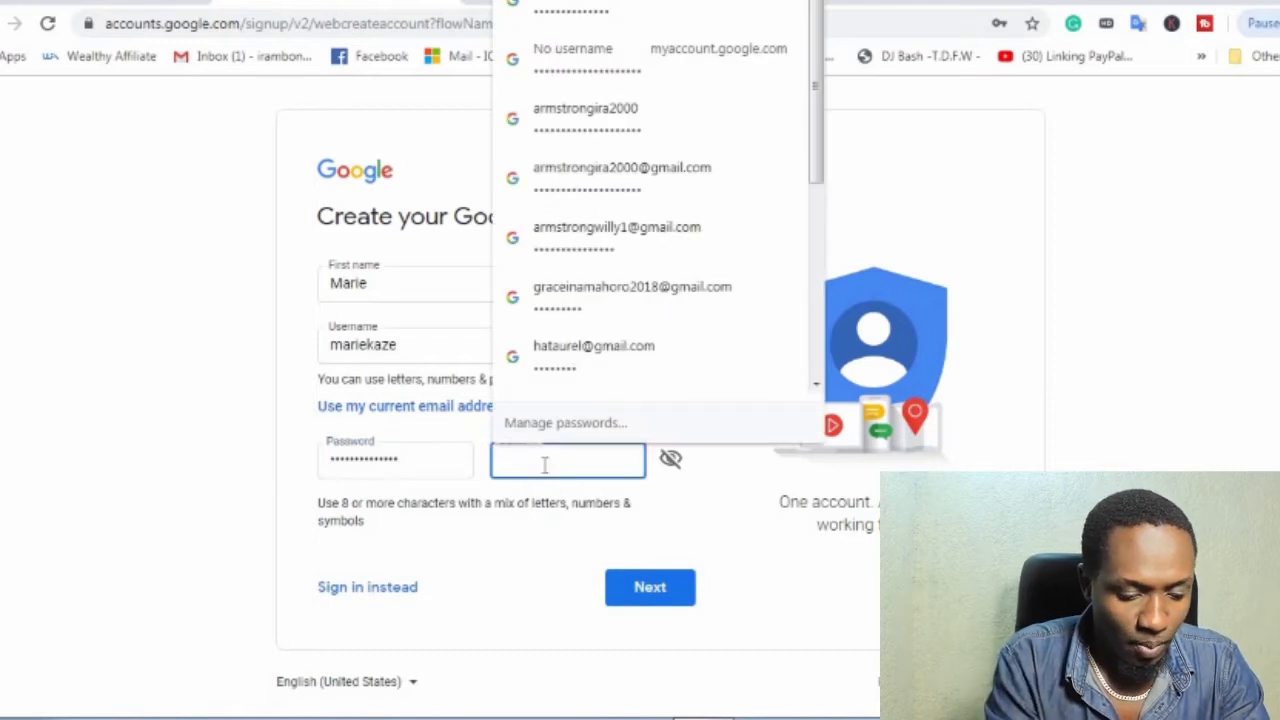
pyautogui.write('M')
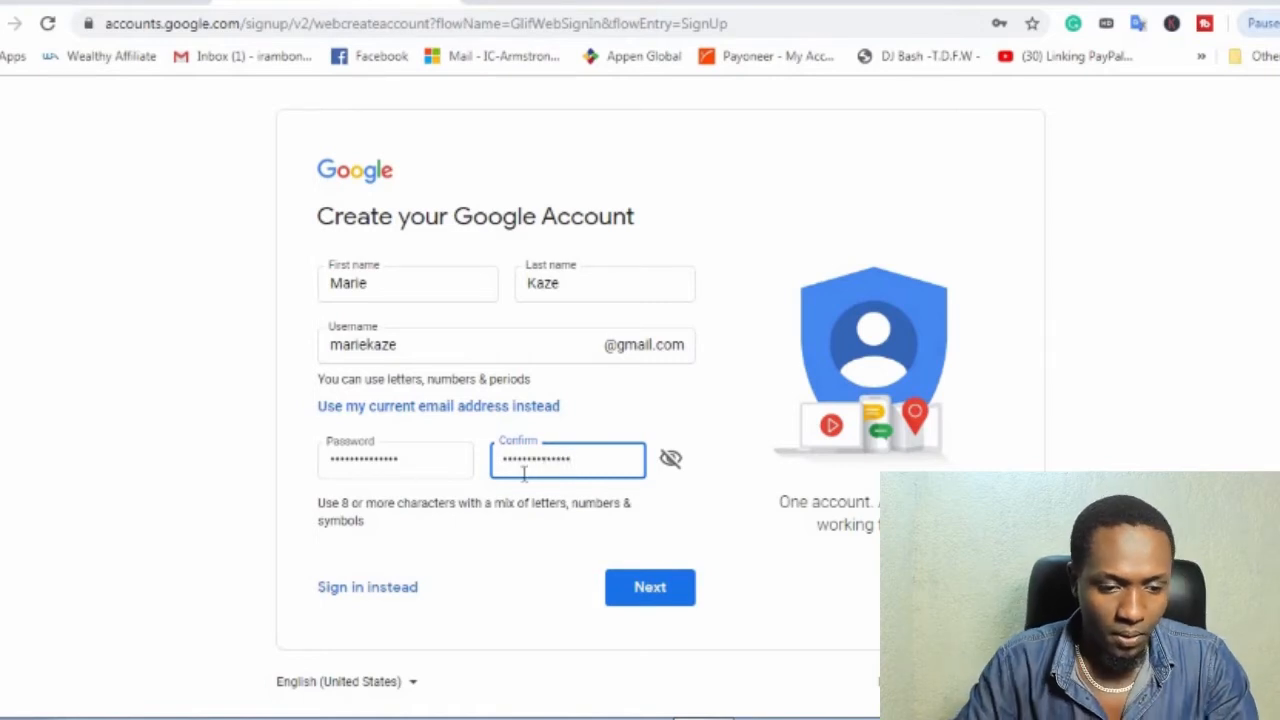
pyautogui.click(672, 594)
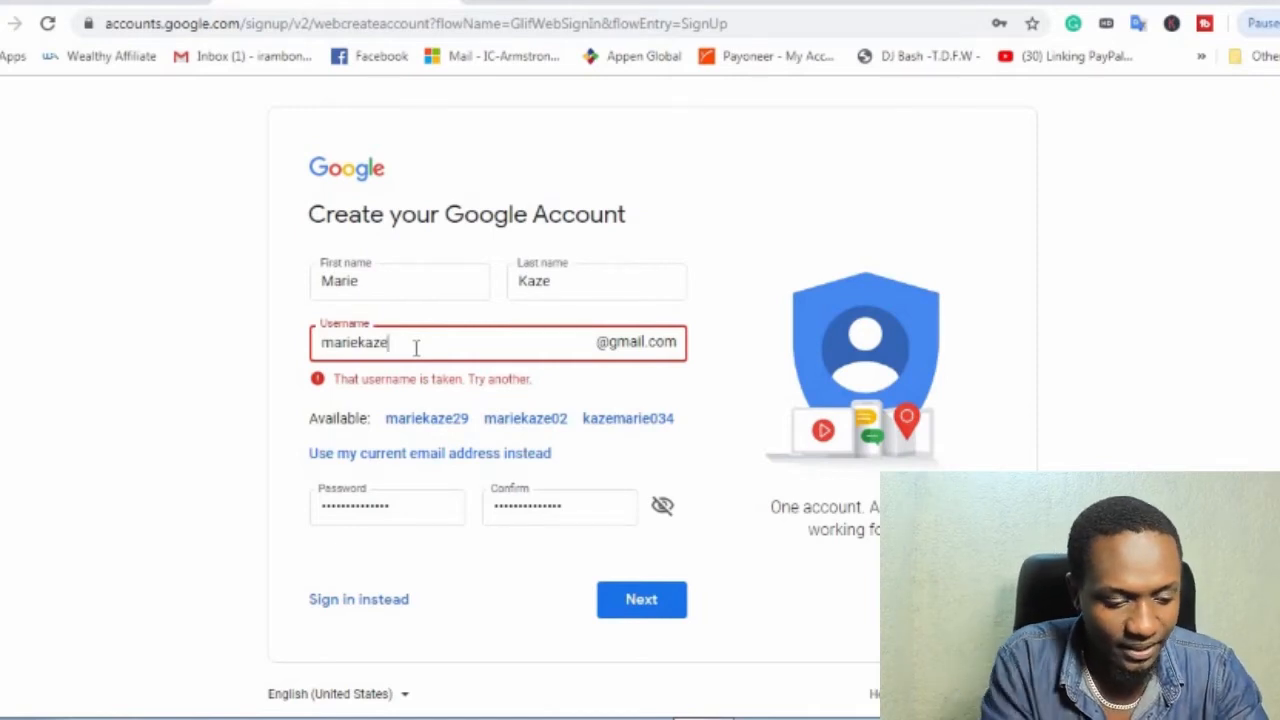
pyautogui.write('020')
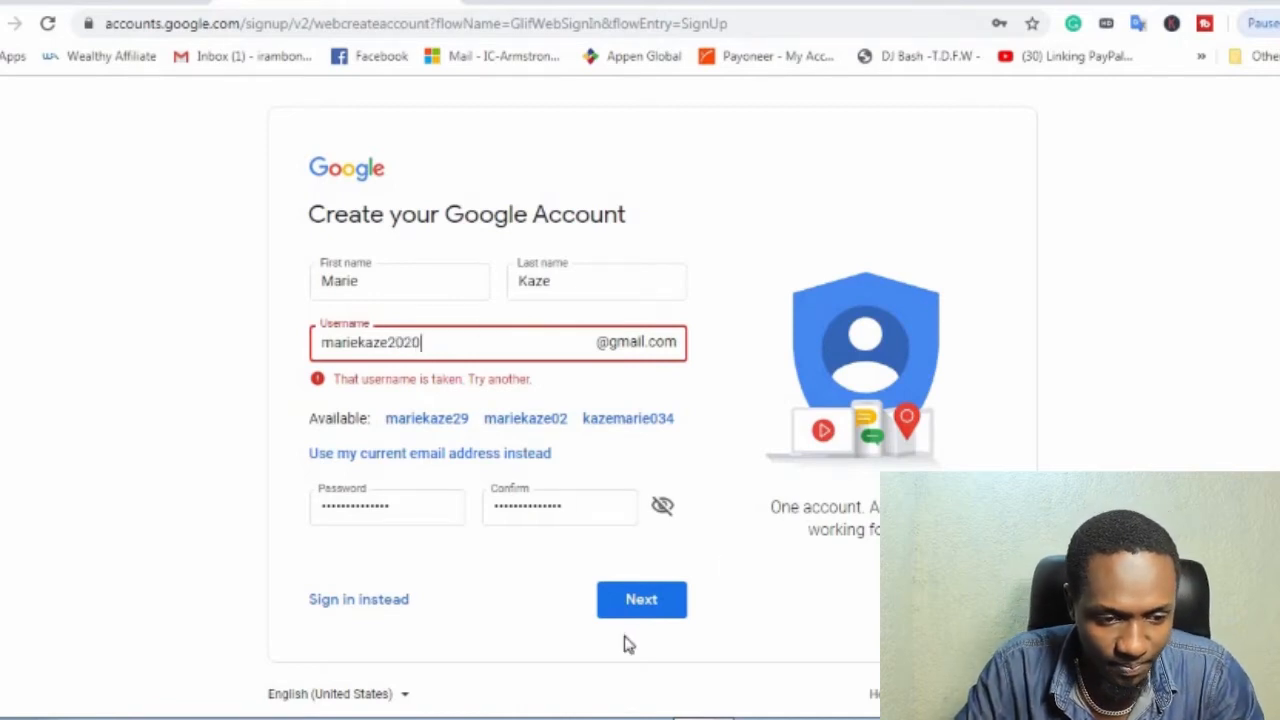
pyautogui.click(640, 608)
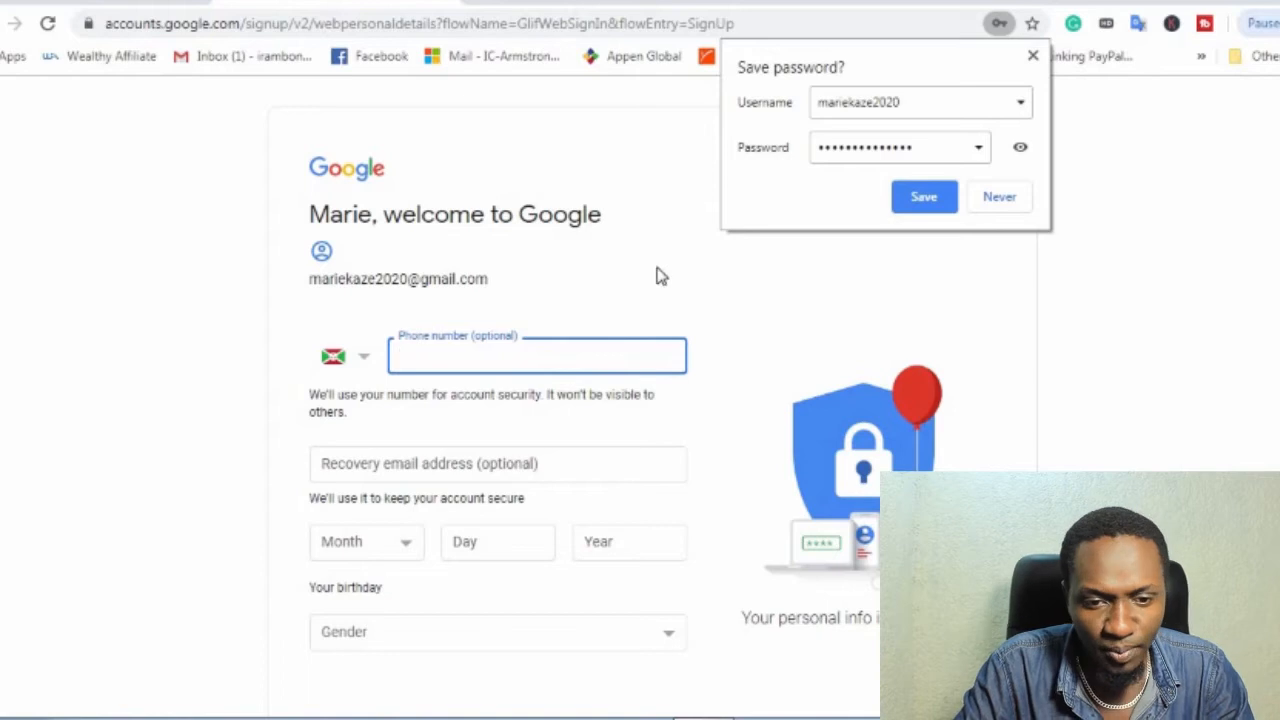
# - Save the password in Chrome and paste in the phone number
pyautogui.click(924, 199)
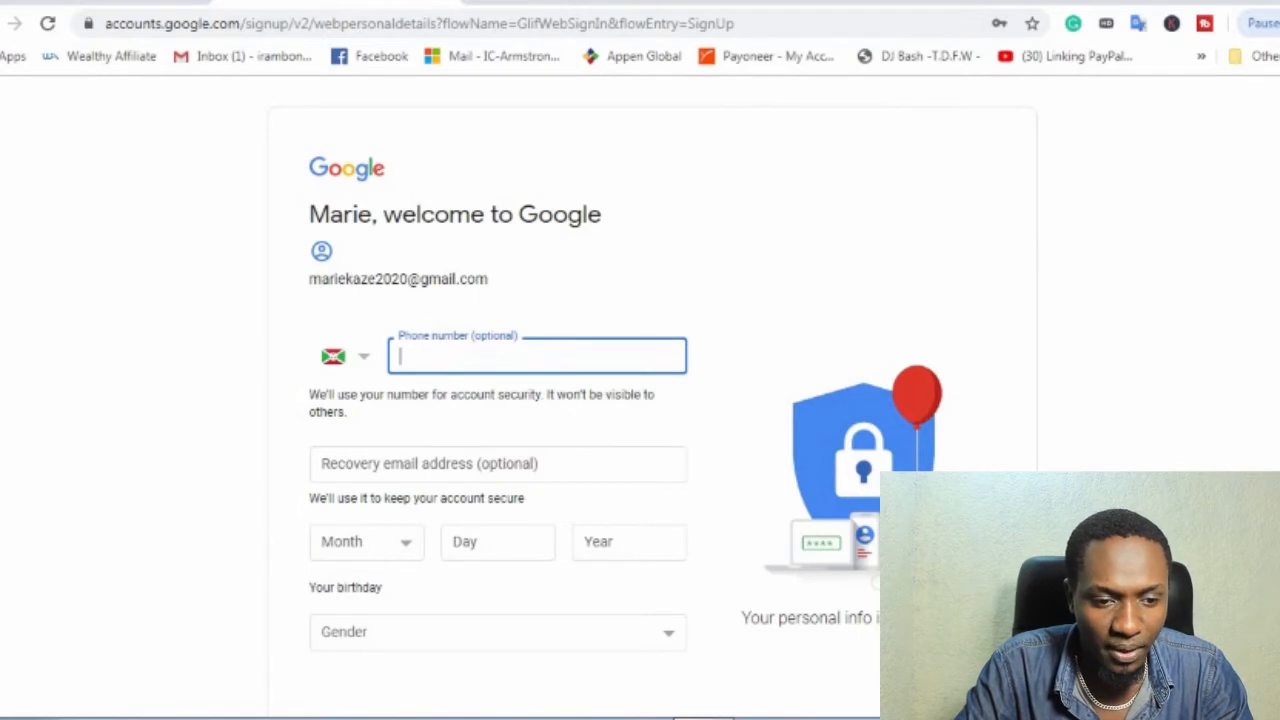
pyautogui.click(438, 363)
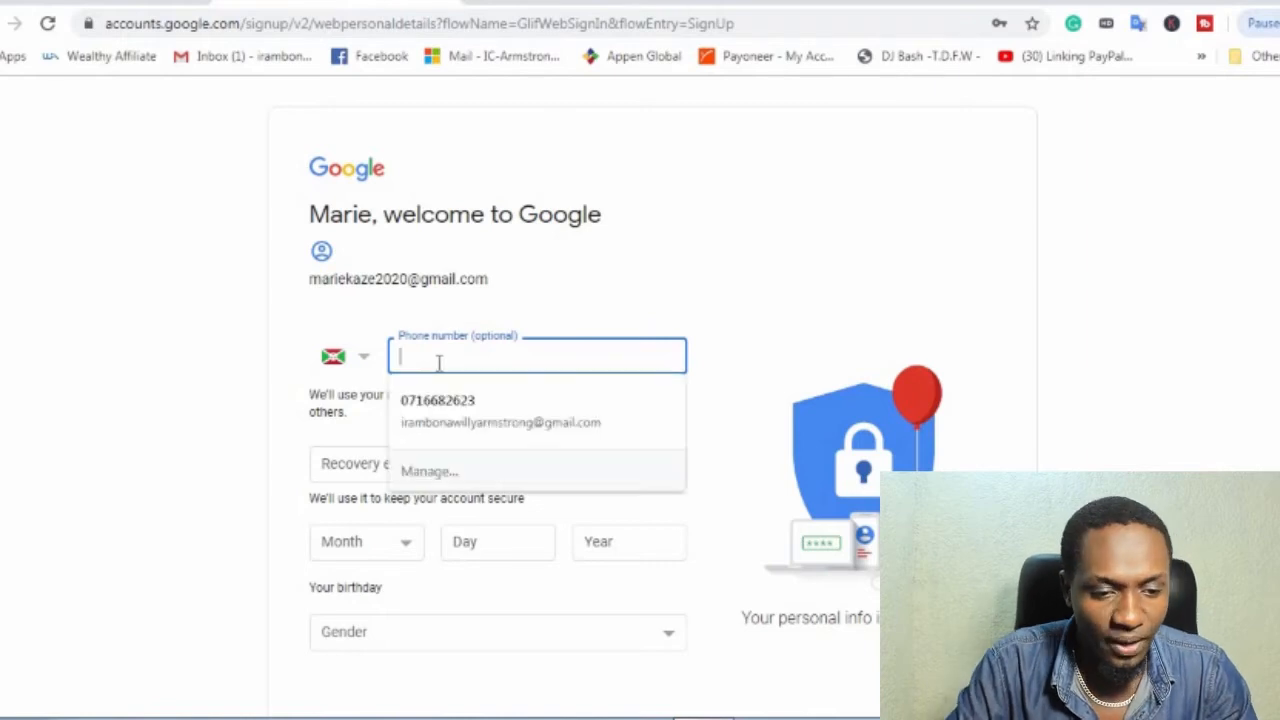
# - Set the birthday to June 15, 1999 and gender to Female, then submit
pyautogui.click(406, 546)
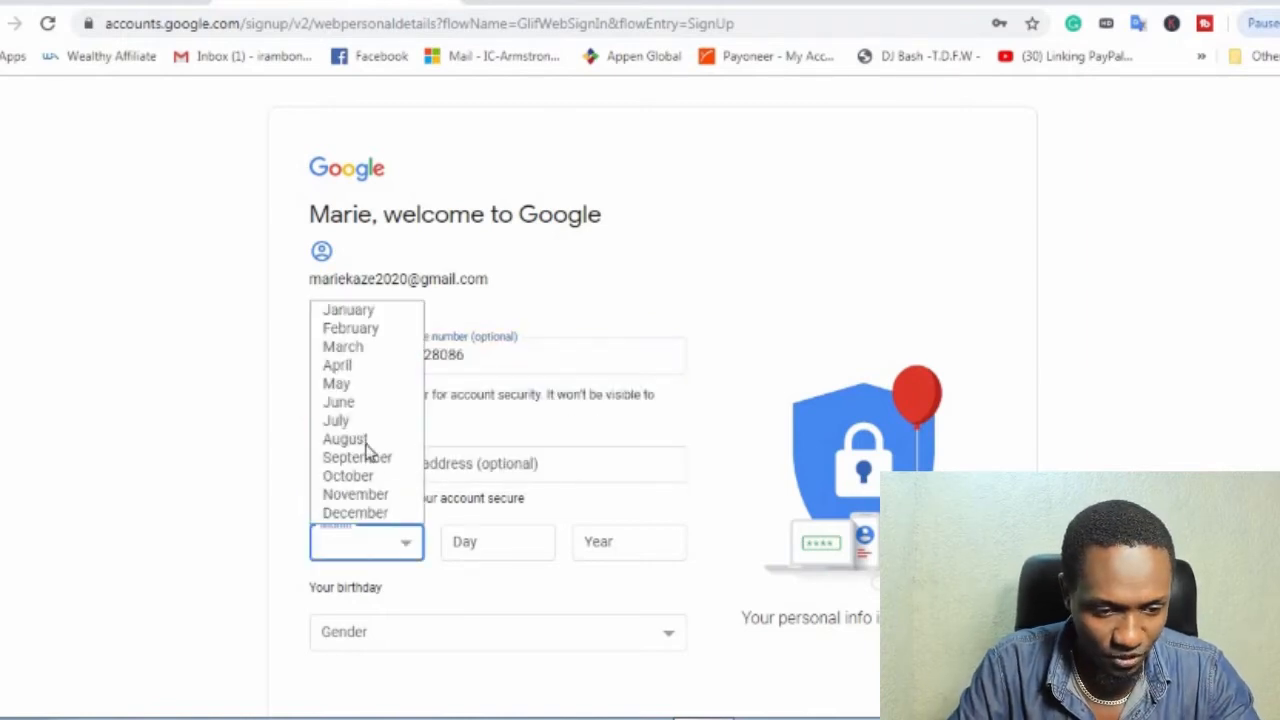
pyautogui.click(348, 406)
pyautogui.click(478, 553)
pyautogui.write('15')
pyautogui.click(632, 544)
pyautogui.write('201')
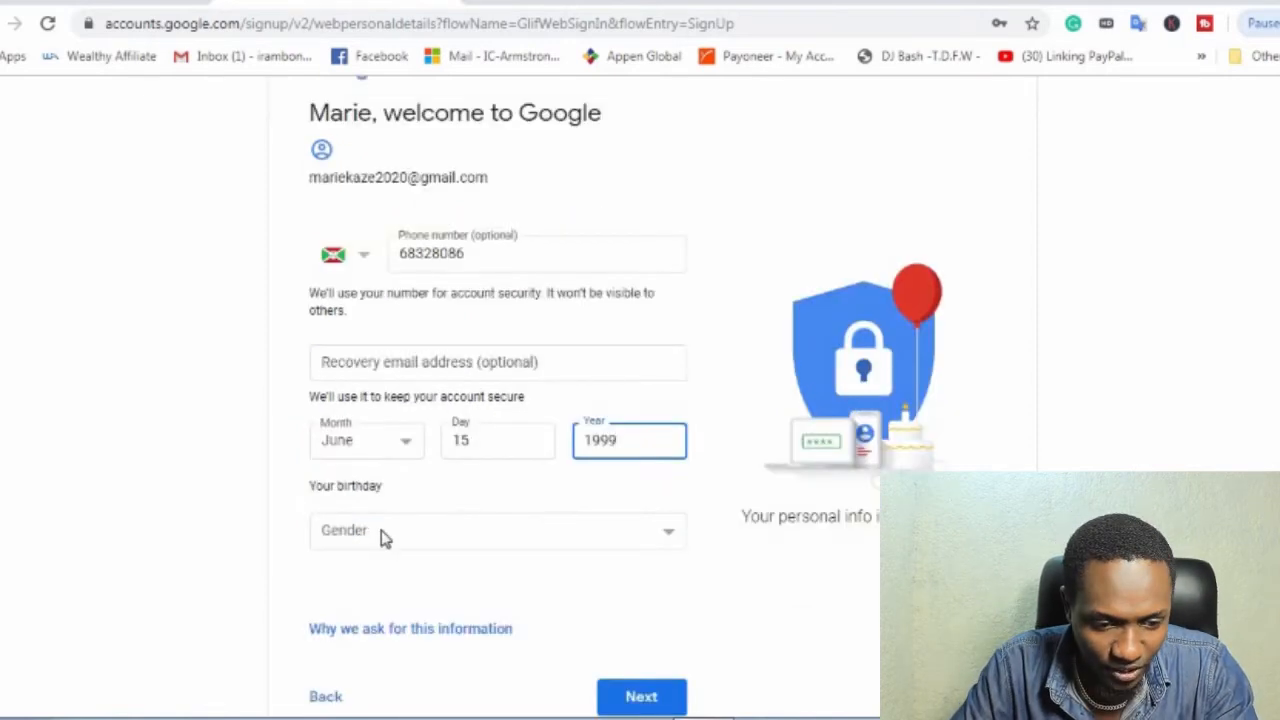
pyautogui.click(382, 531)
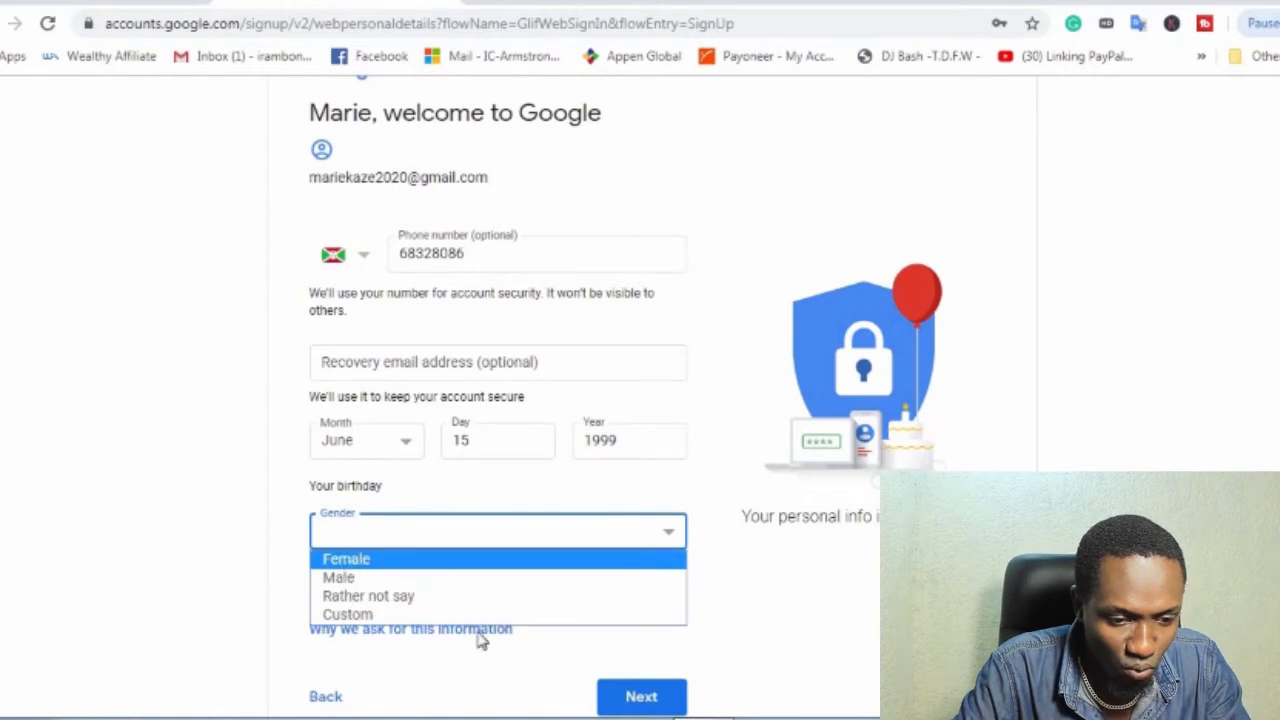
pyautogui.click(346, 560)
pyautogui.scroll(-1, 629, 393)
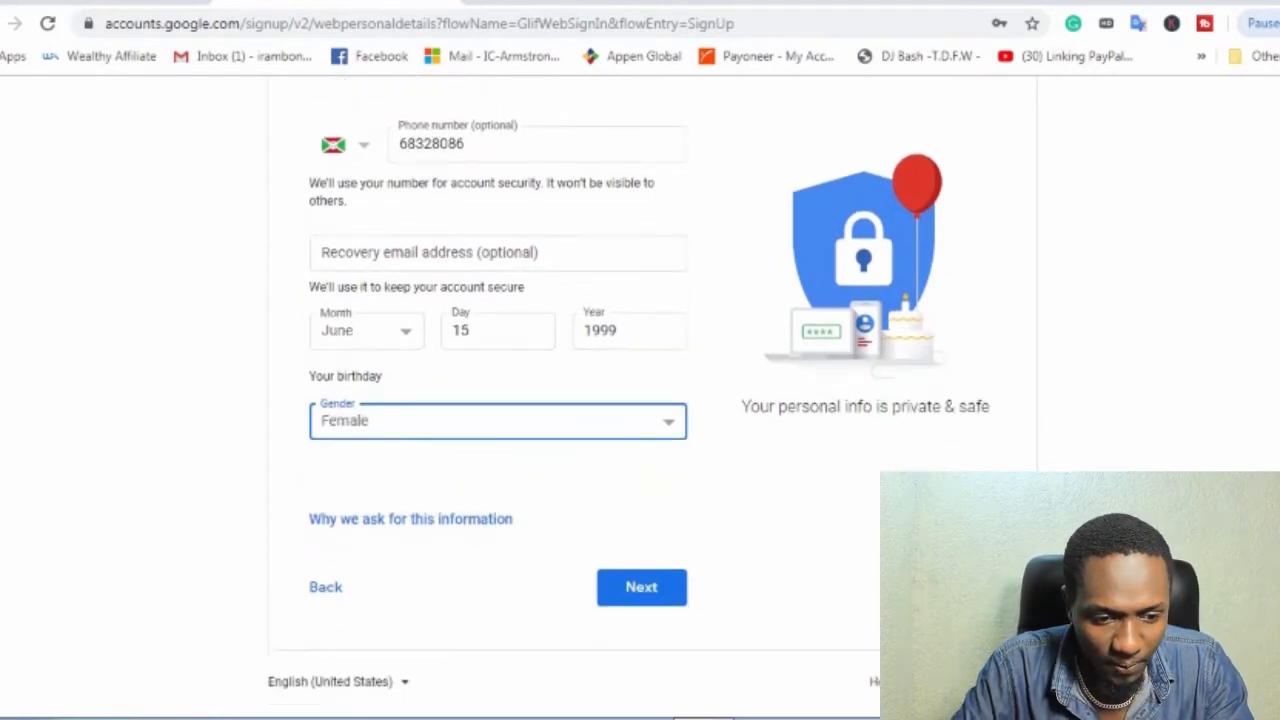
pyautogui.click(621, 585)
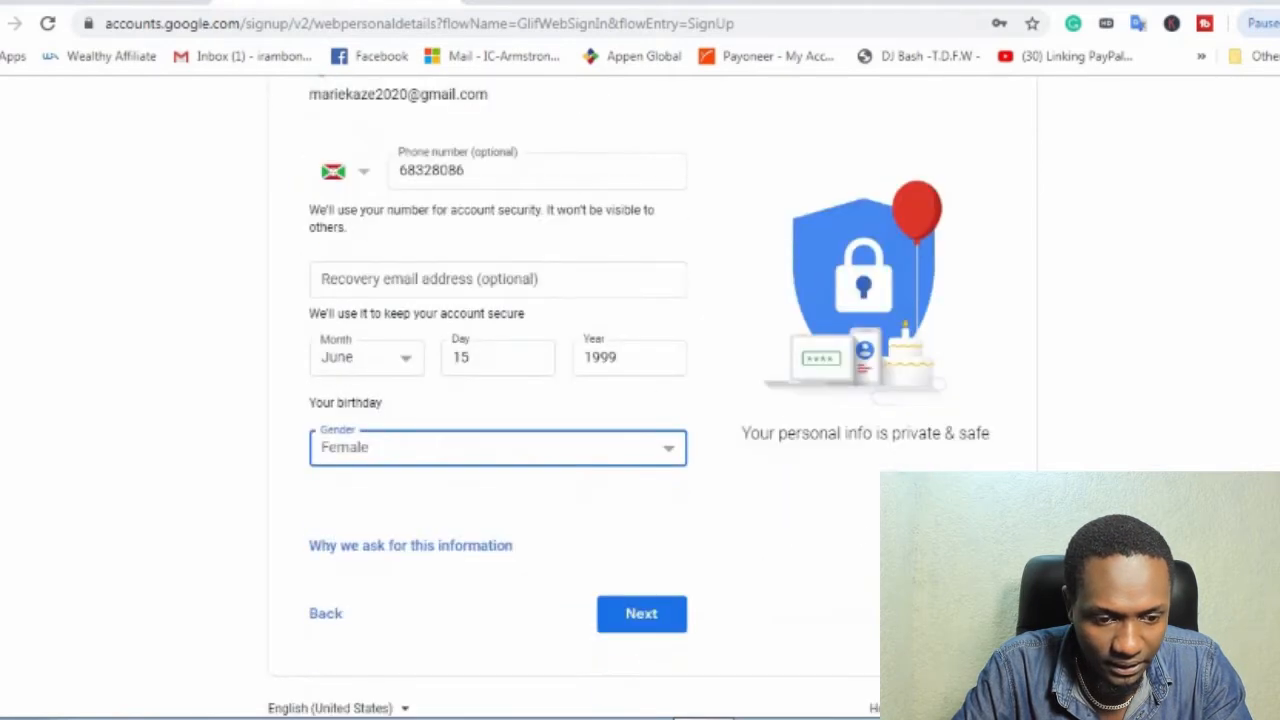
pyautogui.click(658, 628)
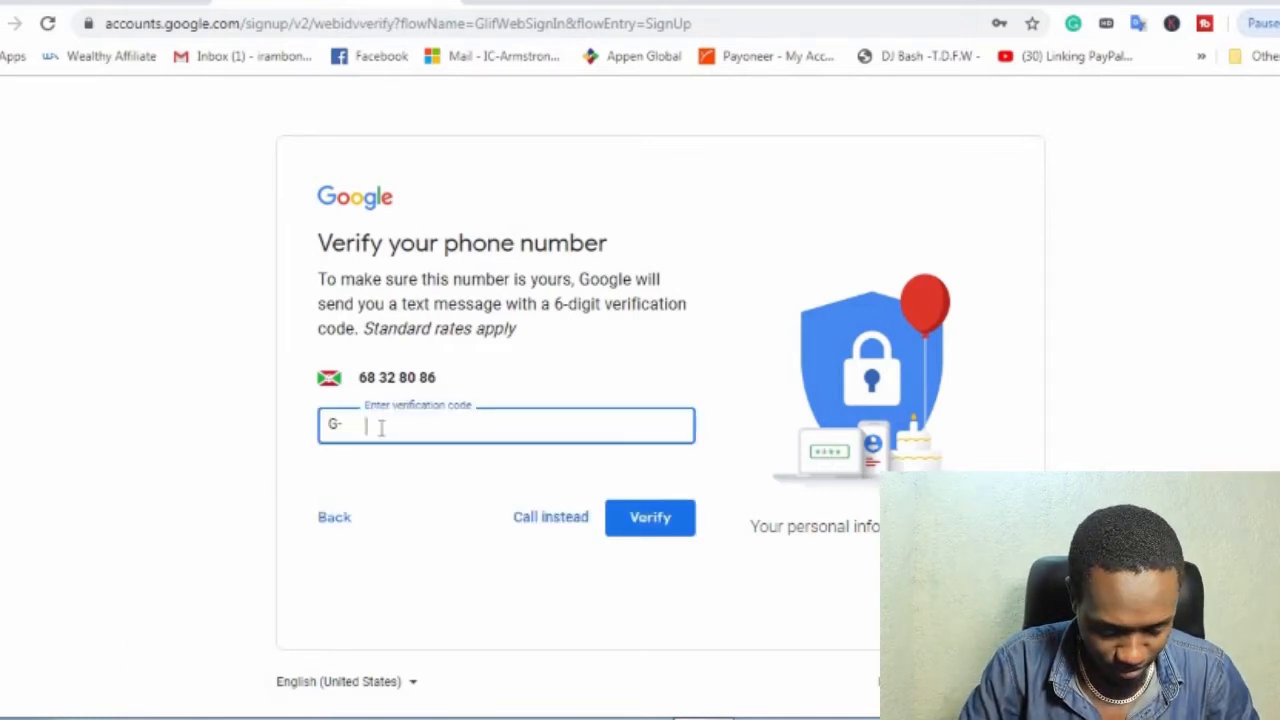
# - Enter the phone verification code and skip adding the number to other Google services
pyautogui.click(677, 526)
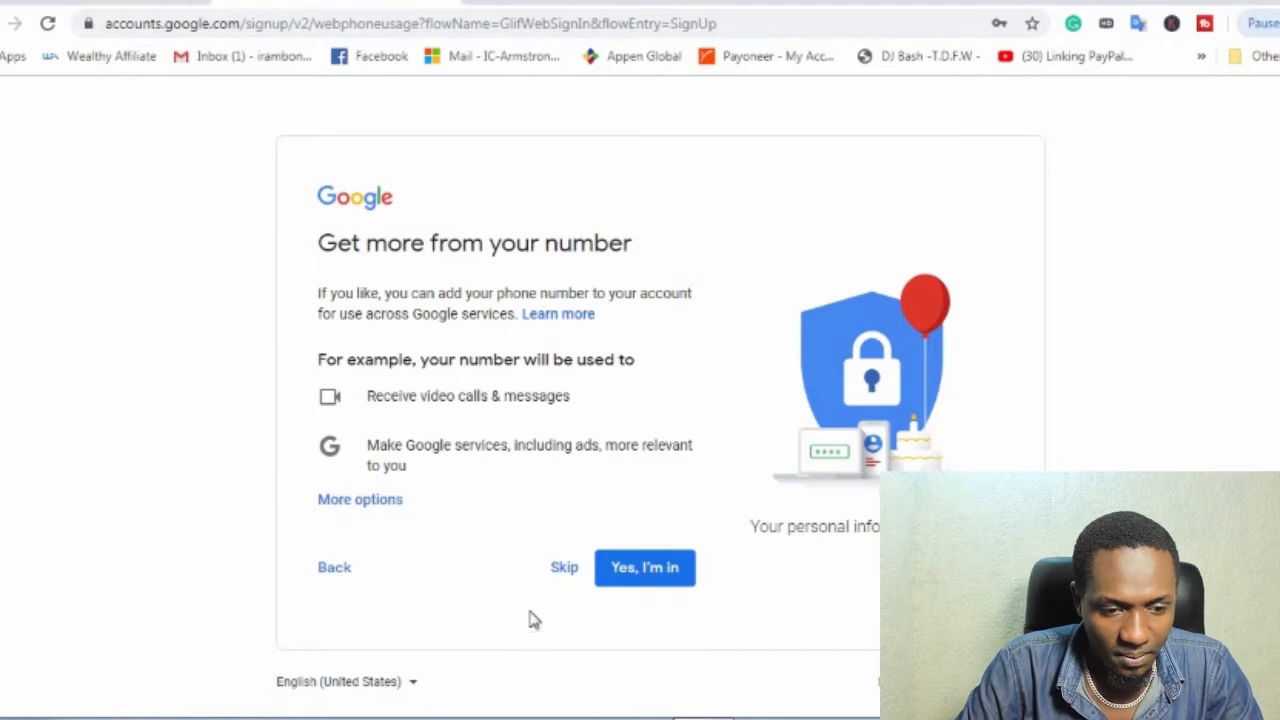
pyautogui.click(564, 570)
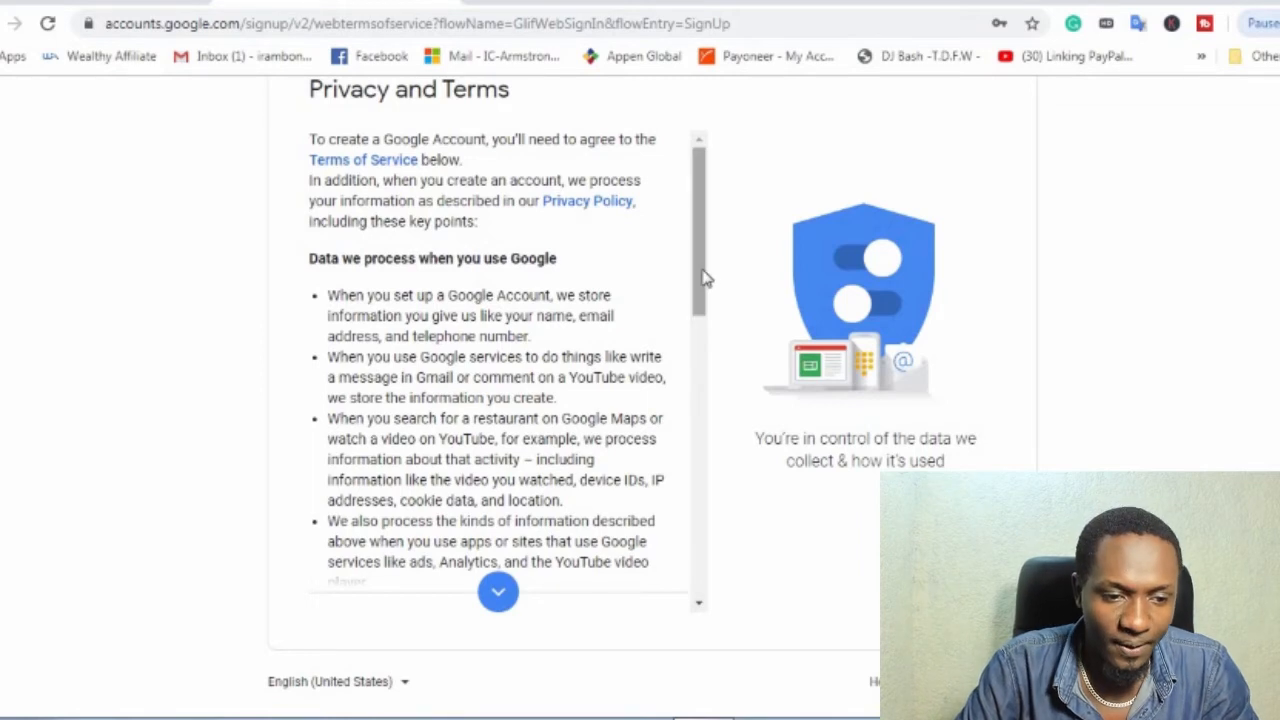
# - Scroll through the Privacy and Terms and agree to them
pyautogui.scroll(-1, 703, 273)
pyautogui.scroll(1, 690, 245)
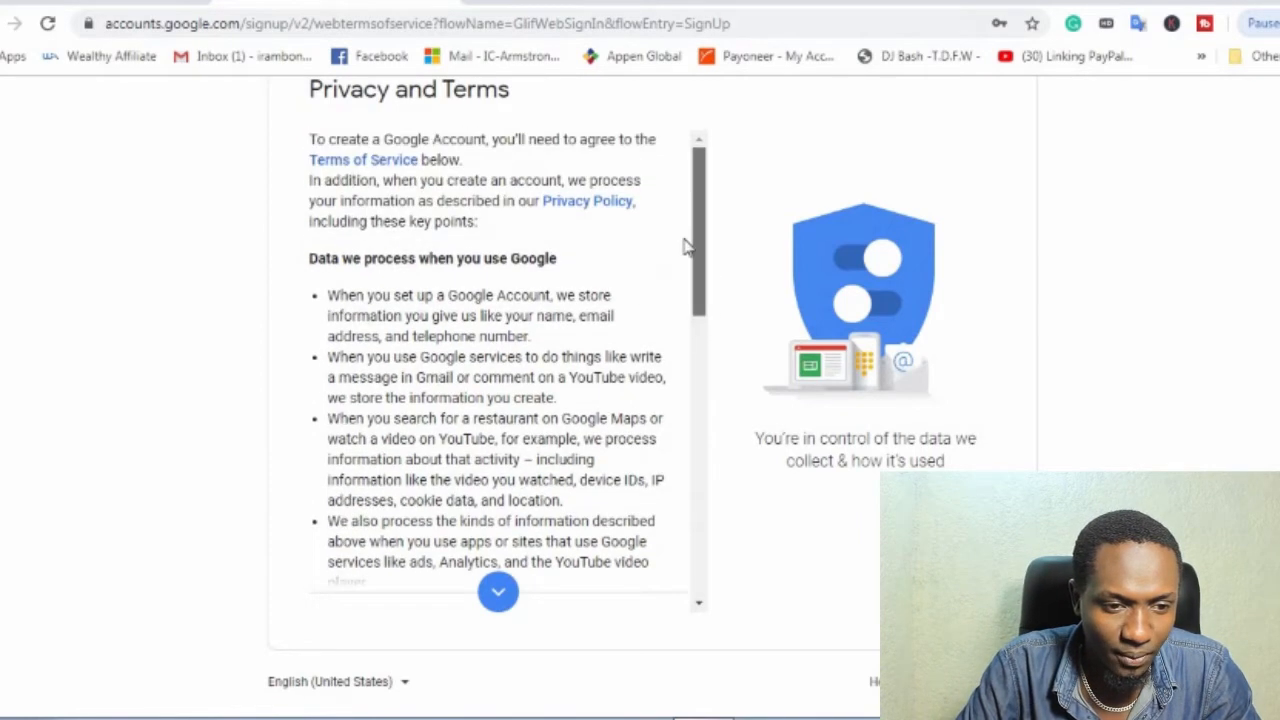
pyautogui.scroll(-3, 677, 350)
pyautogui.scroll(3, 654, 300)
pyautogui.scroll(-10, 700, 450)
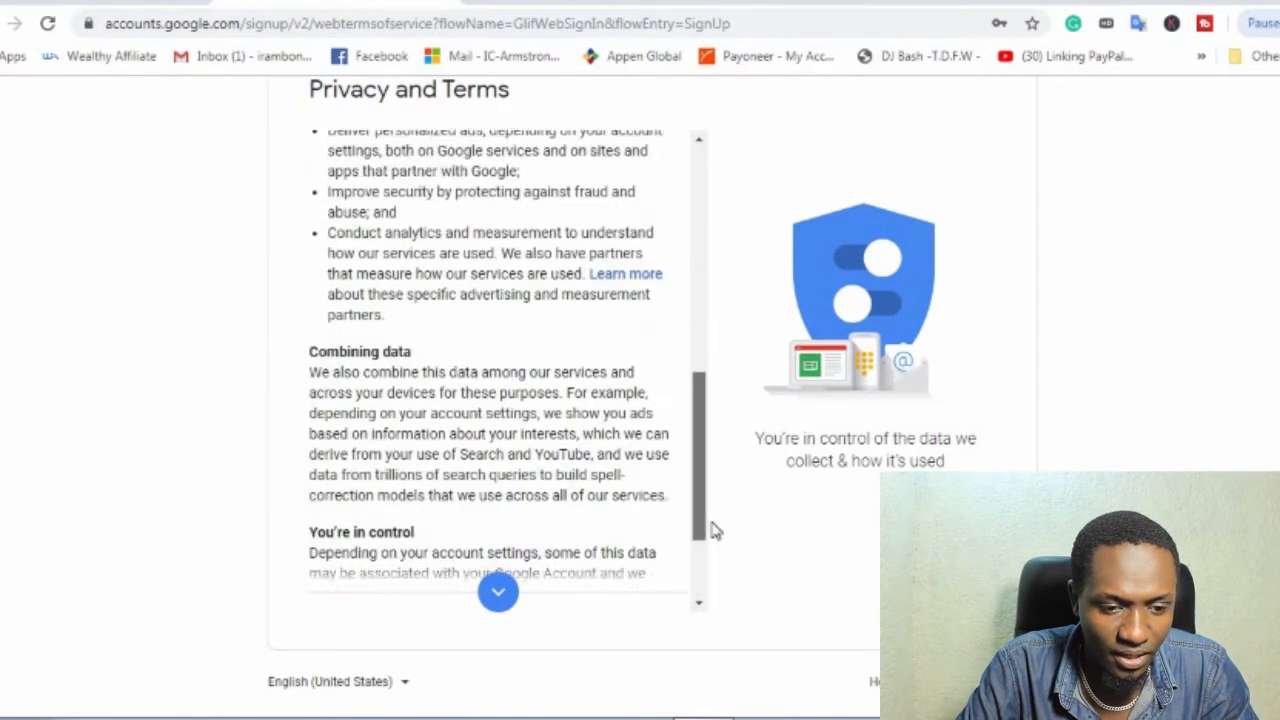
pyautogui.scroll(1, 720, 600)
pyautogui.scroll(-2, 720, 608)
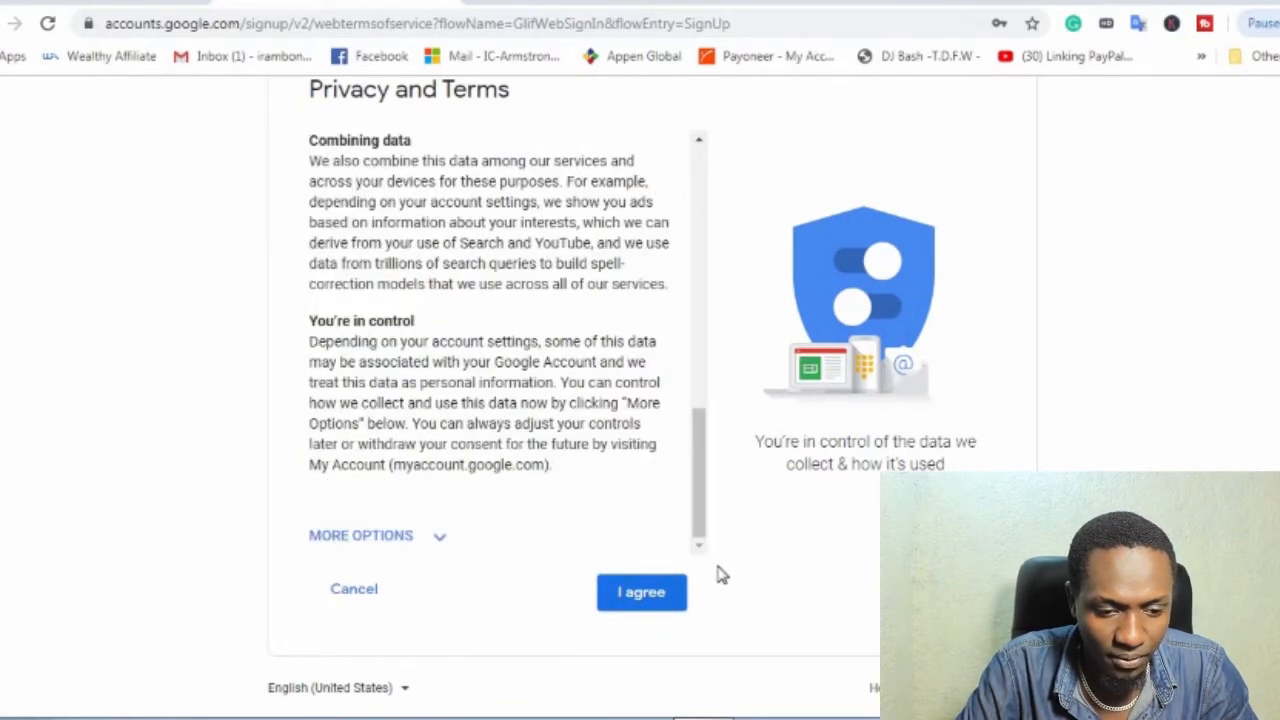
pyautogui.click(640, 594)
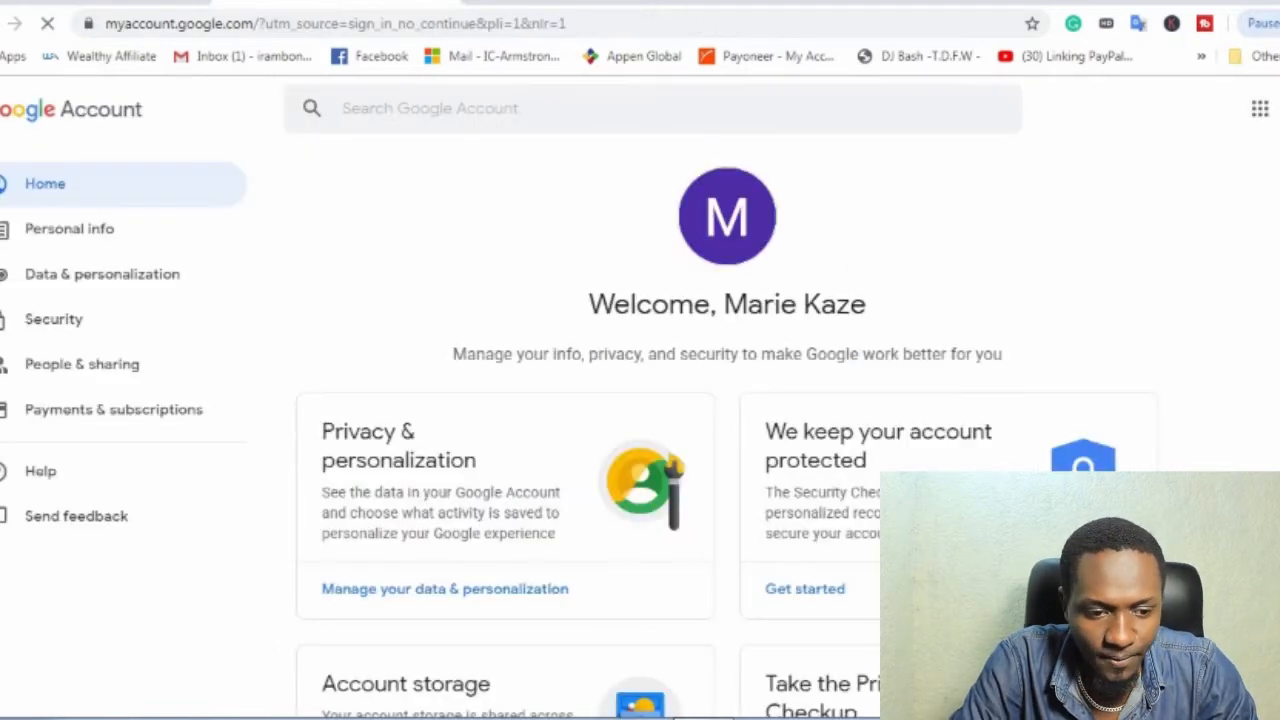
# - Open Gmail from the Google apps menu to see the inbox, then open a new tab
pyautogui.scroll(-4, 727, 420)
pyautogui.scroll(4, 727, 420)
pyautogui.scroll(-4, 727, 420)
pyautogui.scroll(4, 727, 420)
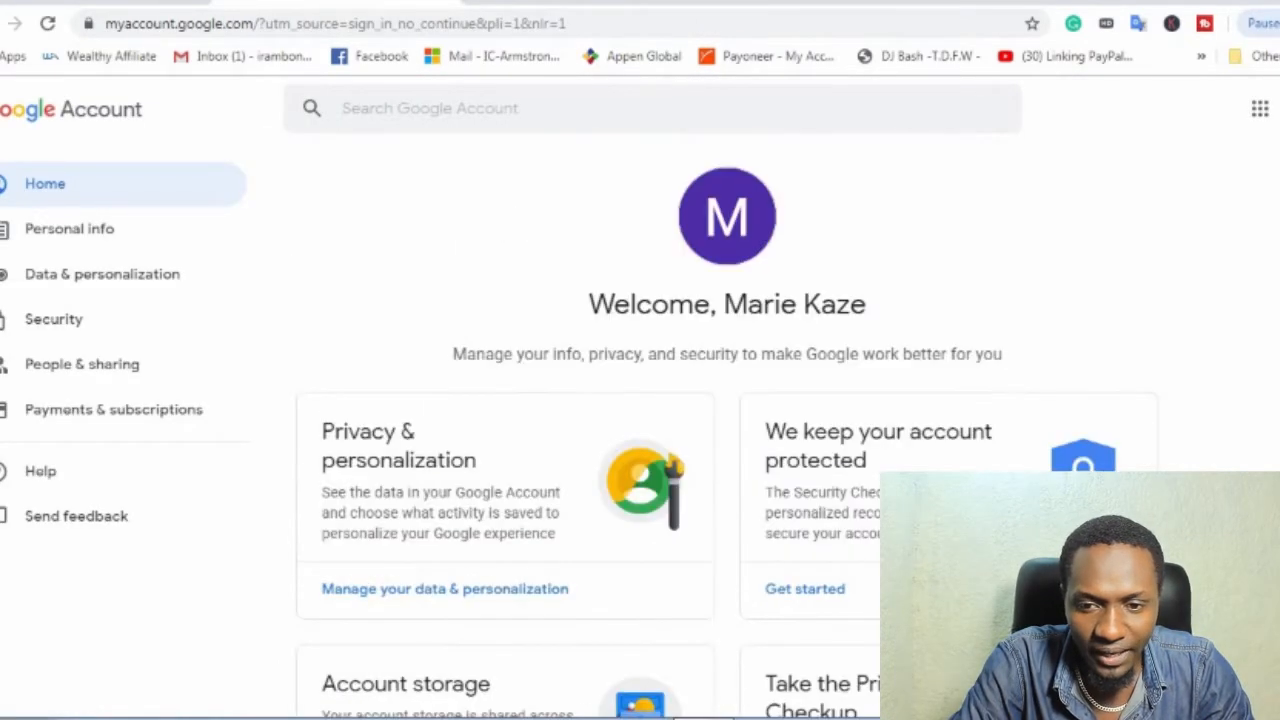
pyautogui.click(1261, 112)
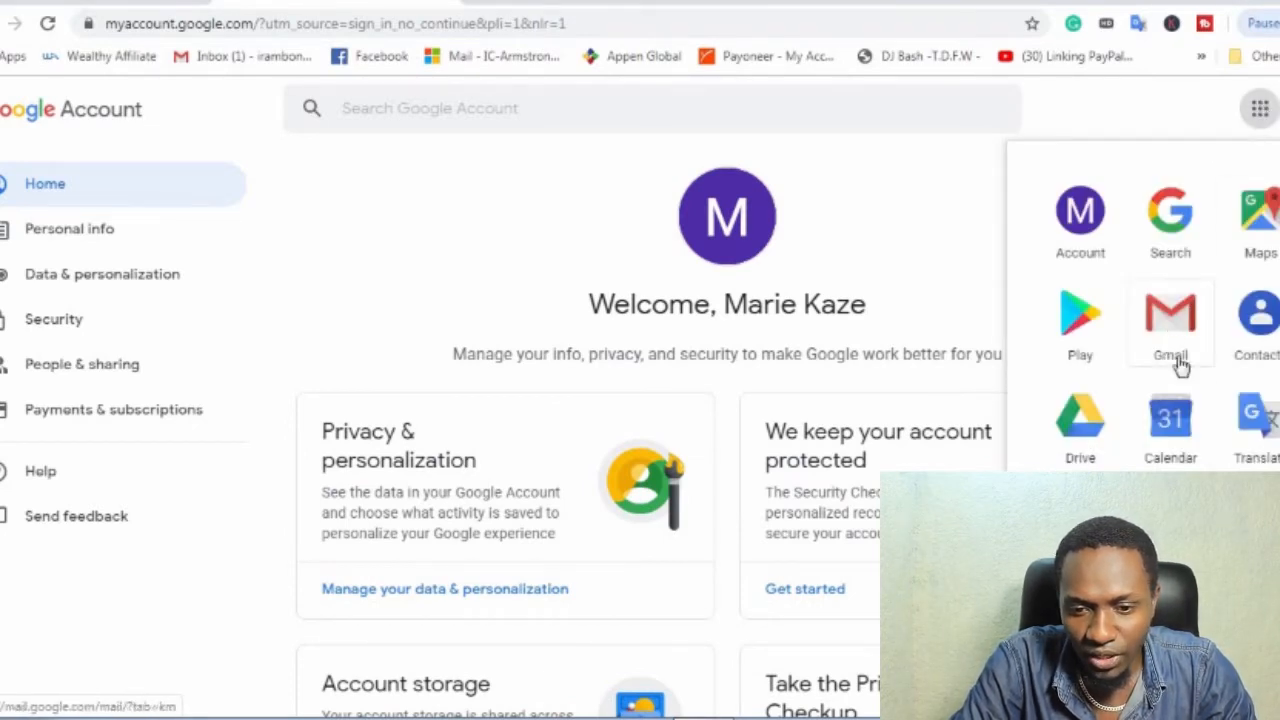
pyautogui.click(1163, 333)
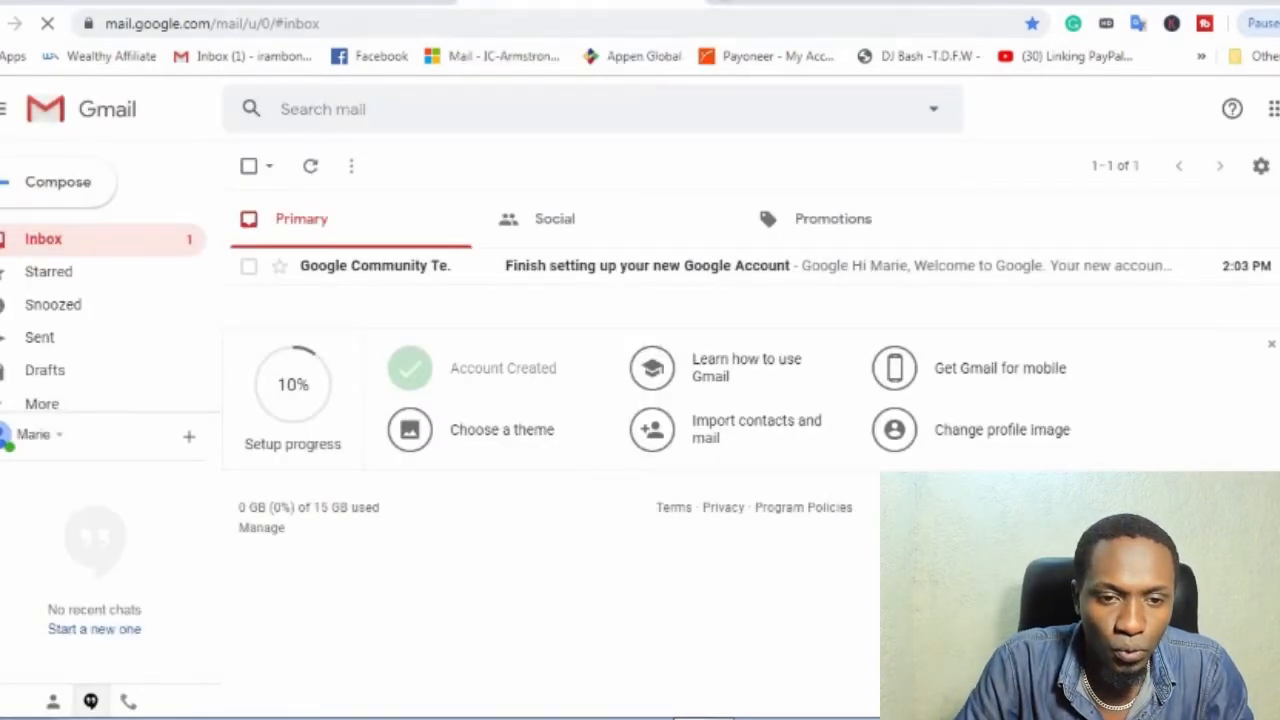
pyautogui.hotkey('ctrl', 't')
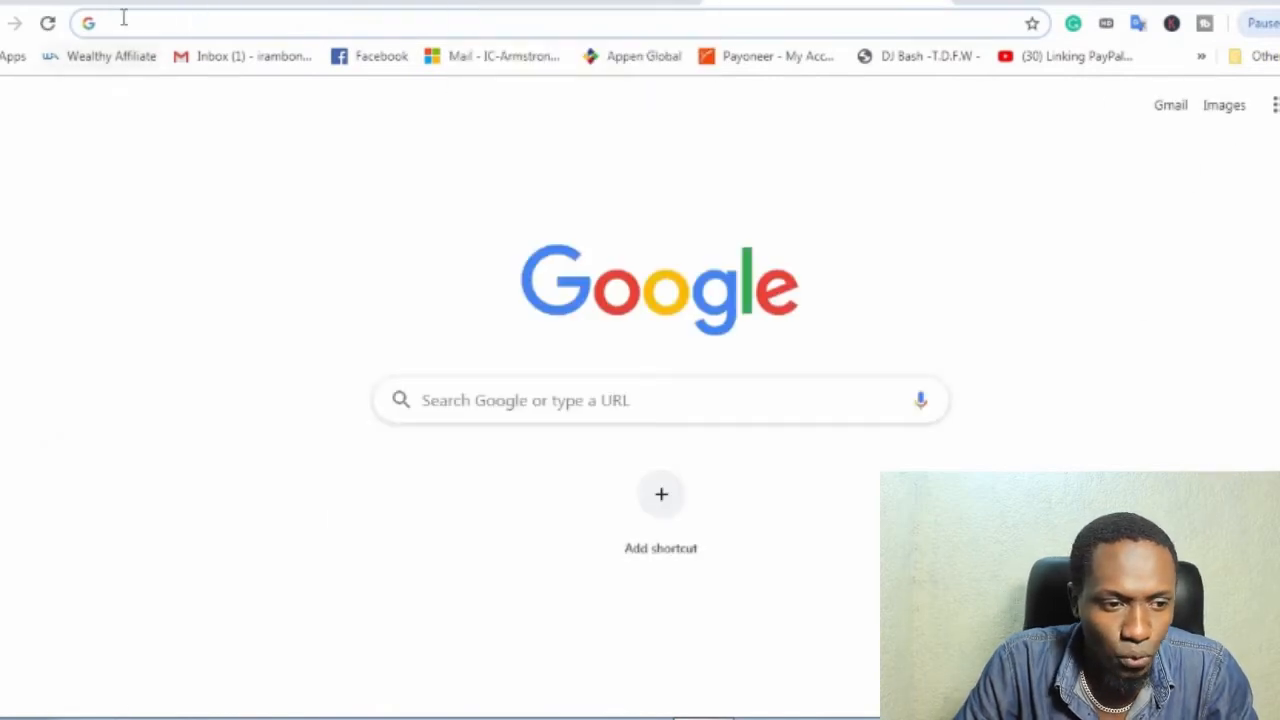
# - Load youtube.com and open the profile avatar's account menu
pyautogui.write('youtube.com')
pyautogui.press('Return')
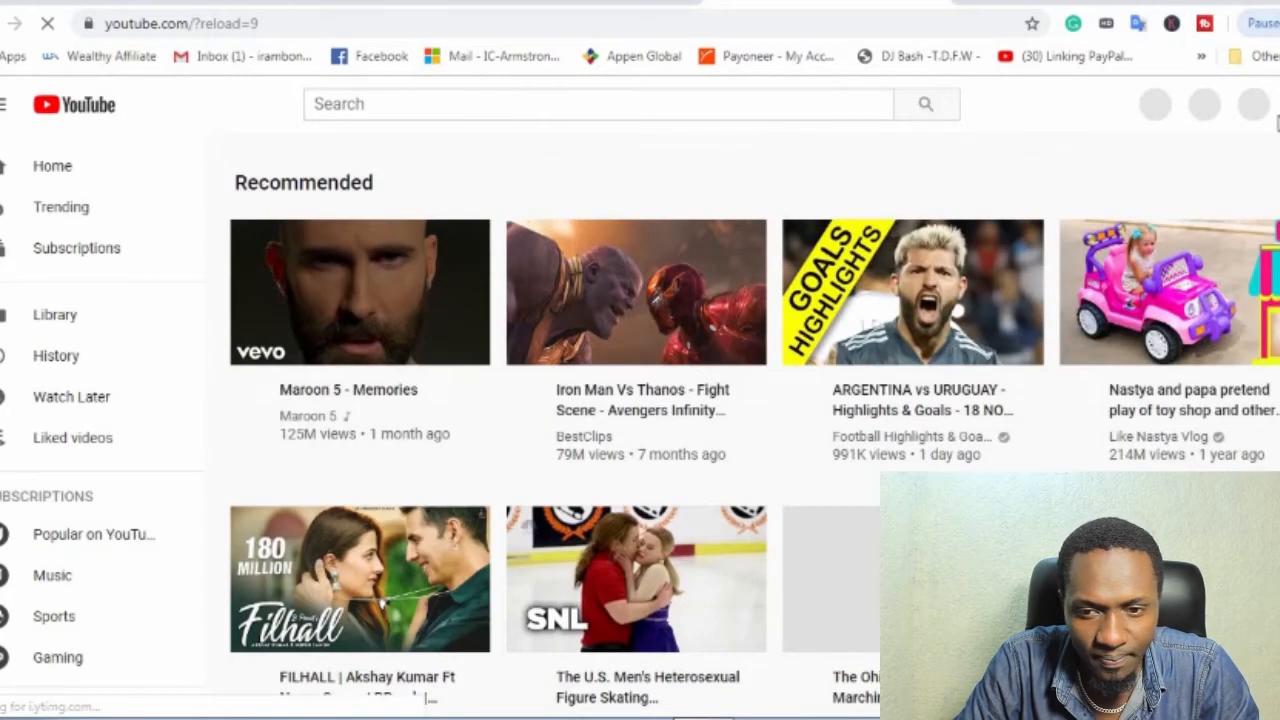
pyautogui.click(1252, 104)
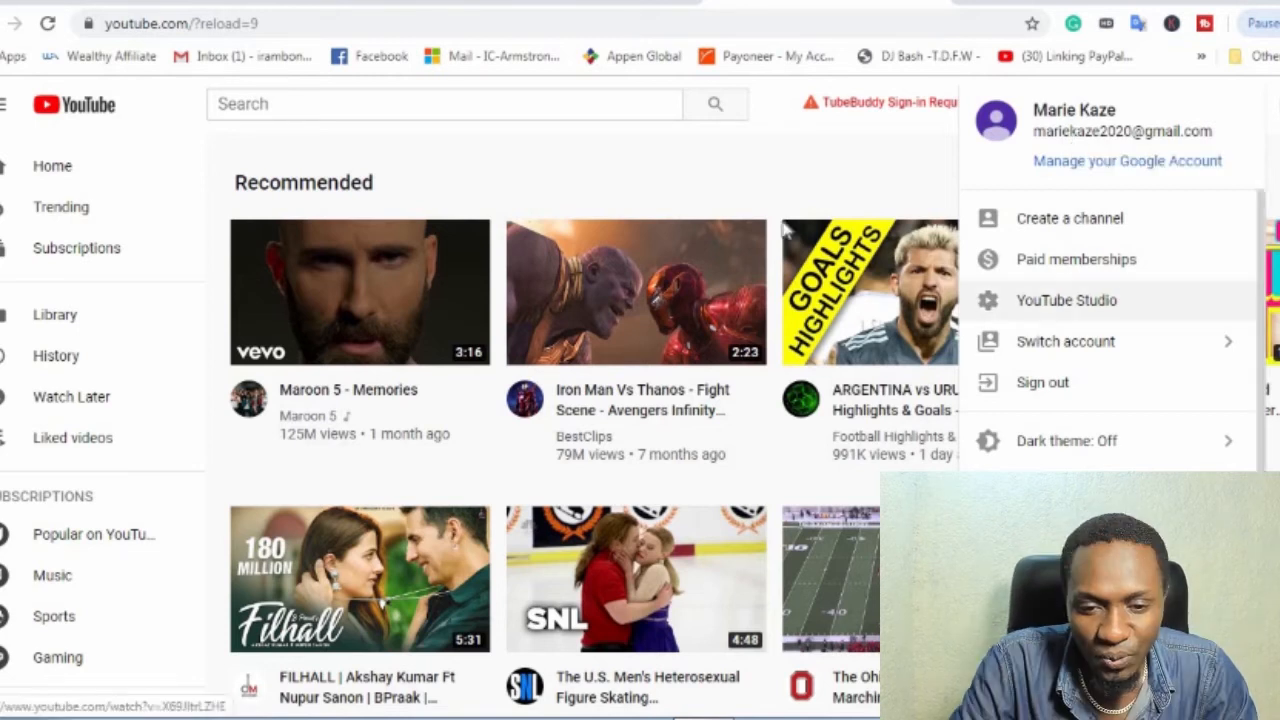
# - Start creating a channel and choose the custom name option
pyautogui.click(1046, 226)
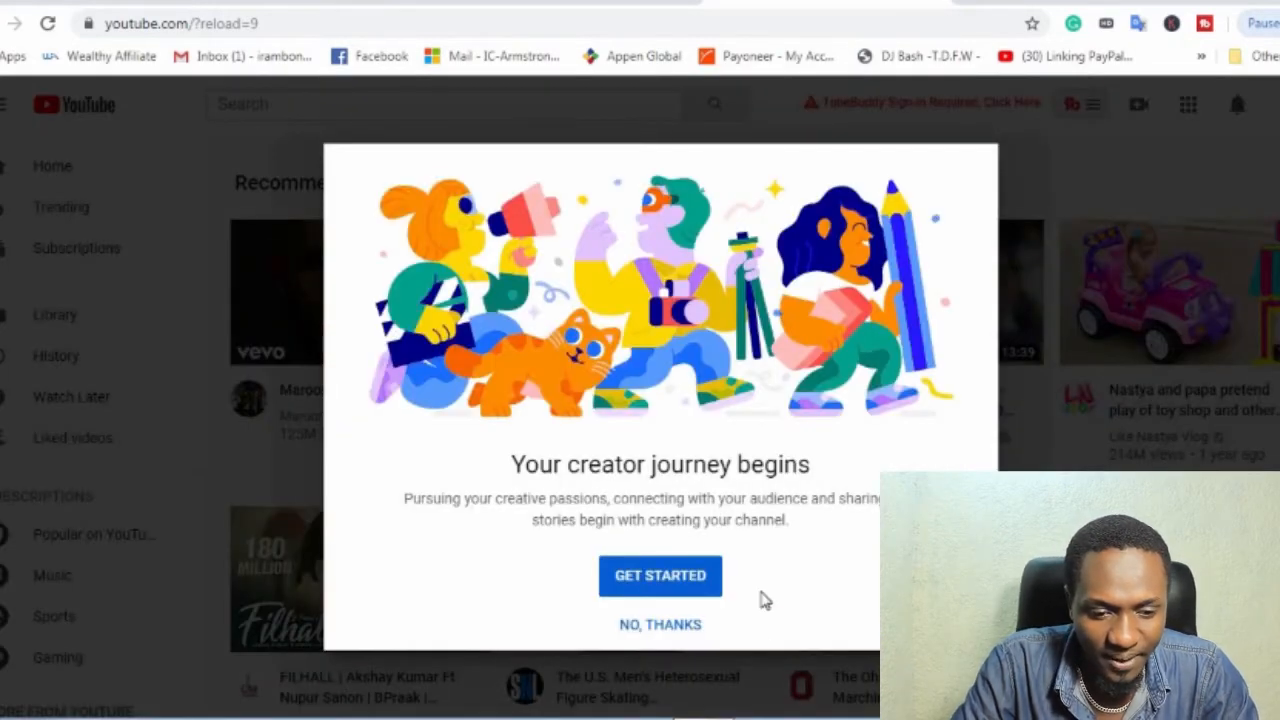
pyautogui.click(661, 575)
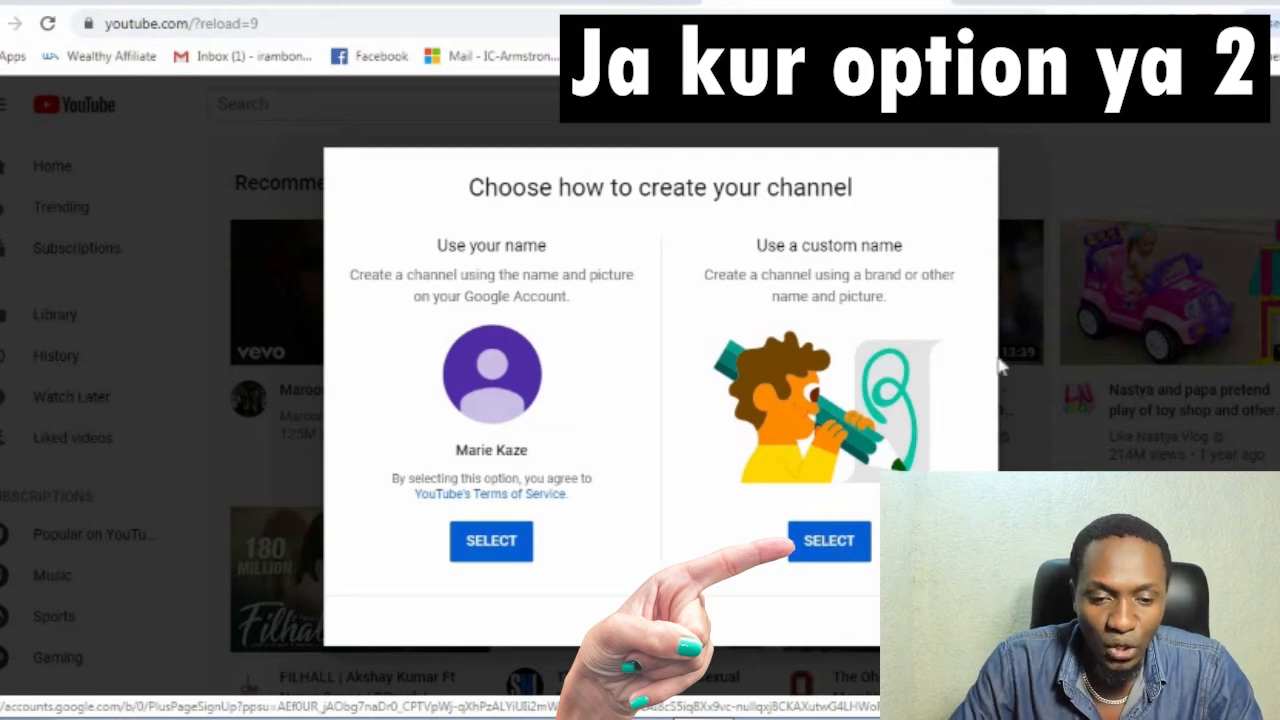
pyautogui.click(826, 548)
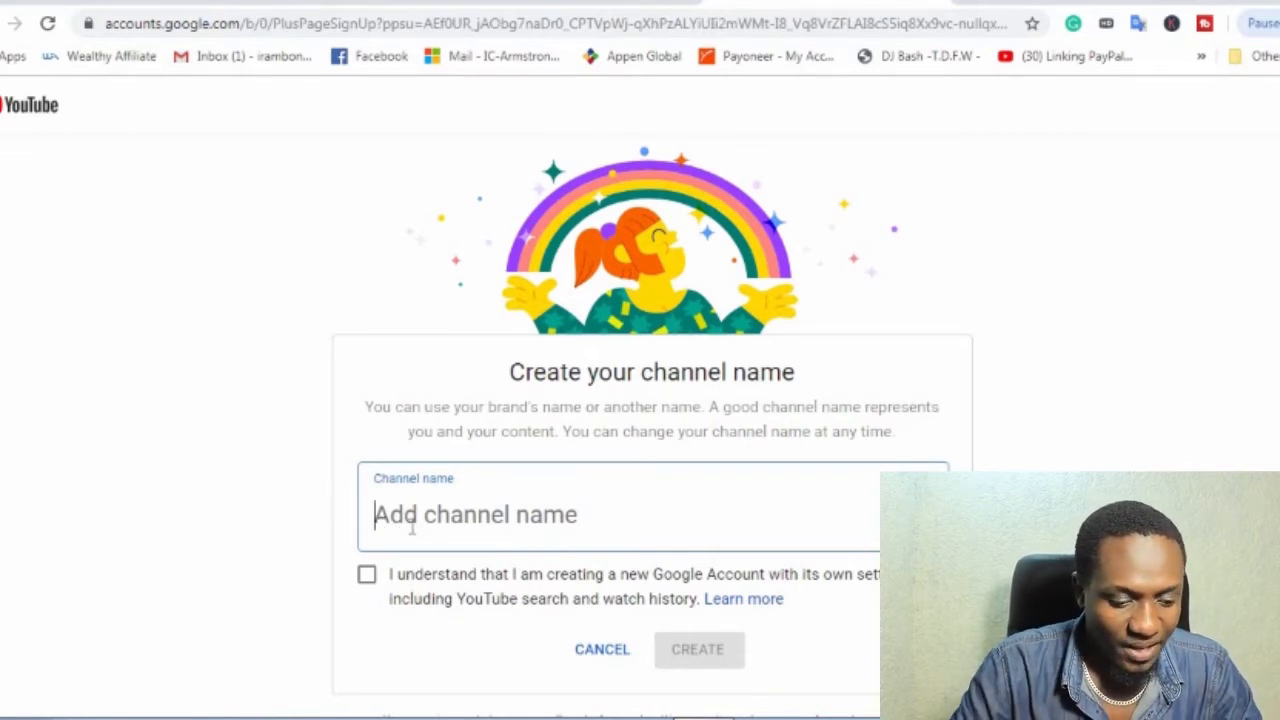
# - Name the channel 'TAKAZA IBIRO', acknowledge the new Google Account, and create it
pyautogui.write('T')
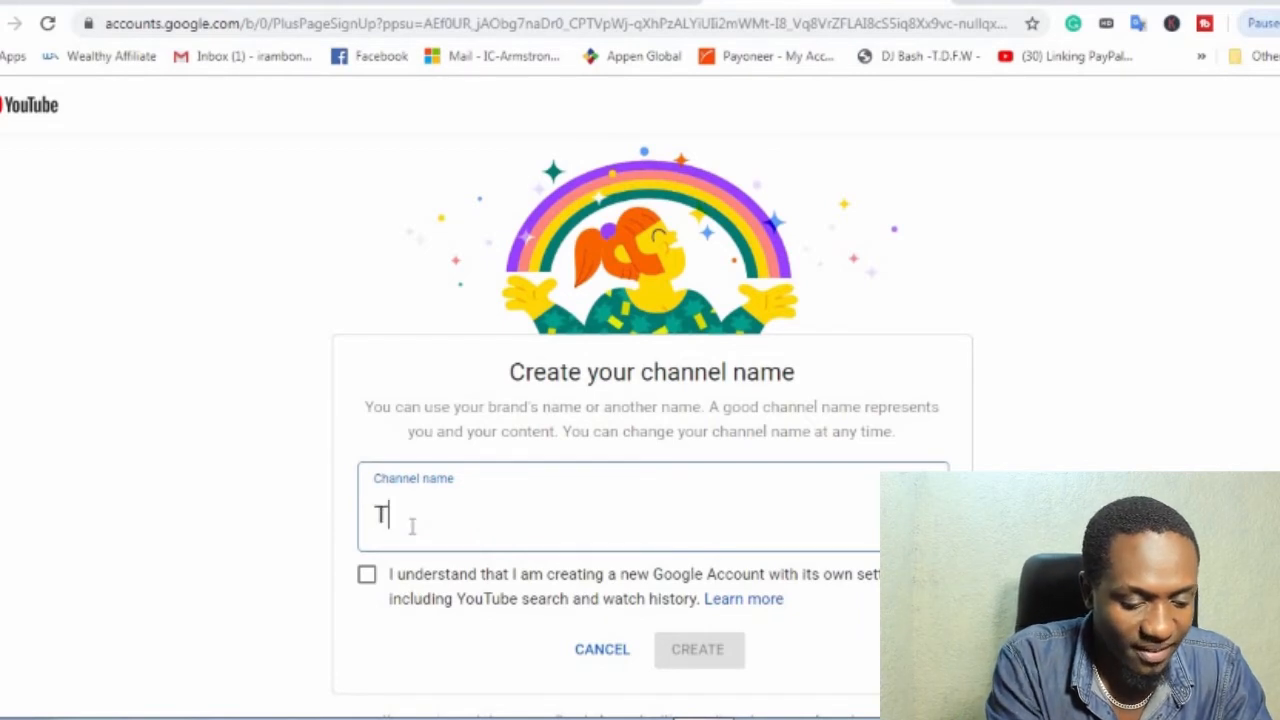
pyautogui.write('akaza ')
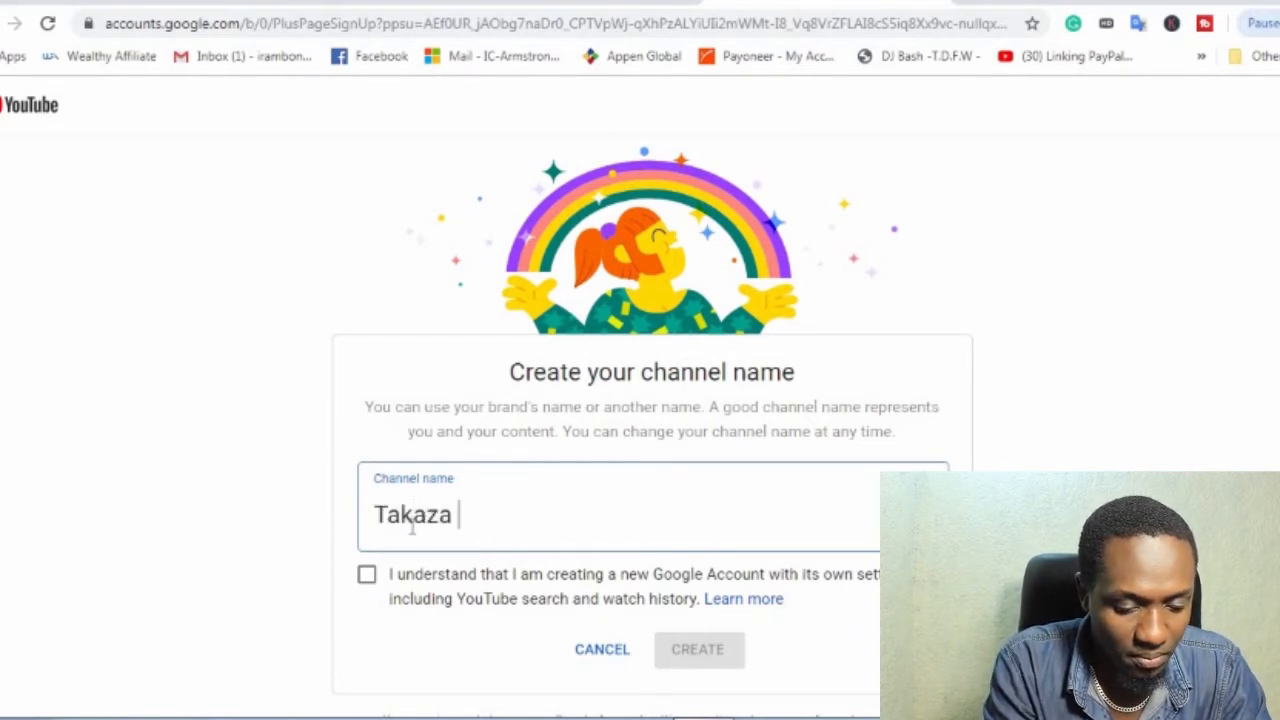
pyautogui.write('Ibiro')
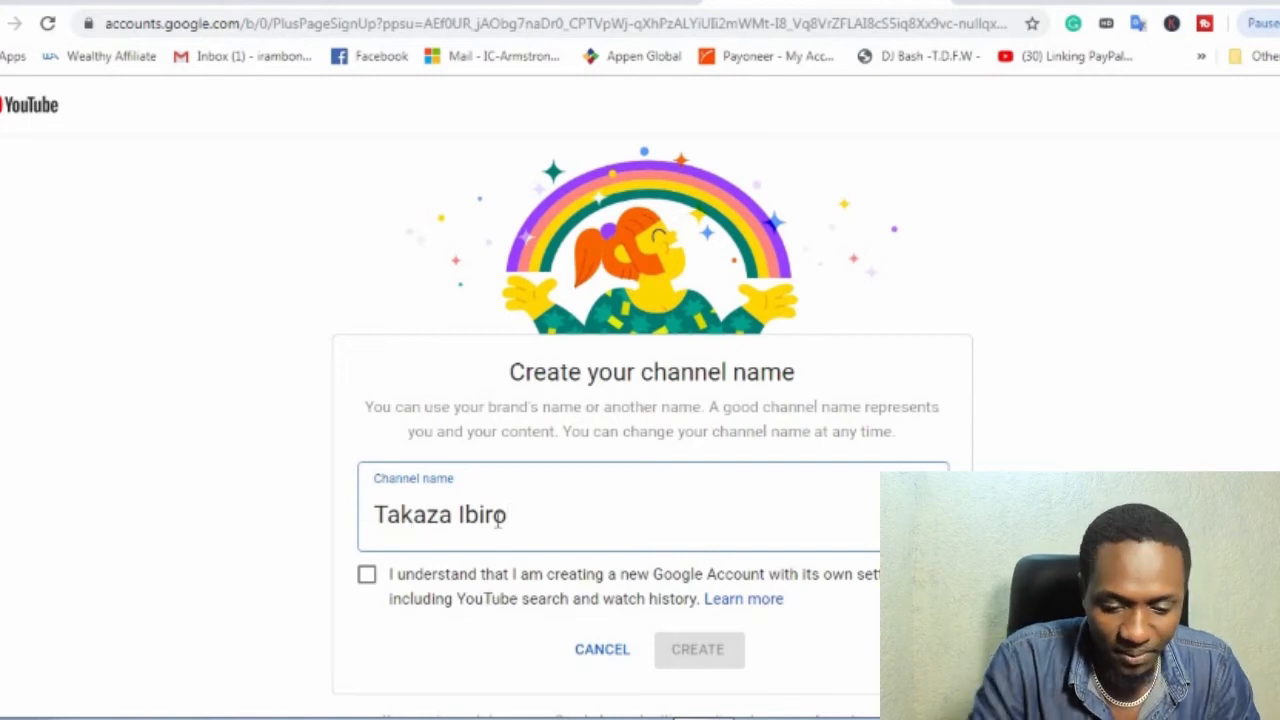
pyautogui.press('BackSpace')
pyautogui.press('BackSpace')
pyautogui.press('BackSpace')
pyautogui.press('BackSpace')
pyautogui.press('BackSpace')
pyautogui.press('BackSpace')
pyautogui.press('BackSpace')
pyautogui.press('BackSpace')
pyautogui.press('BackSpace')
pyautogui.press('BackSpace')
pyautogui.press('BackSpace')
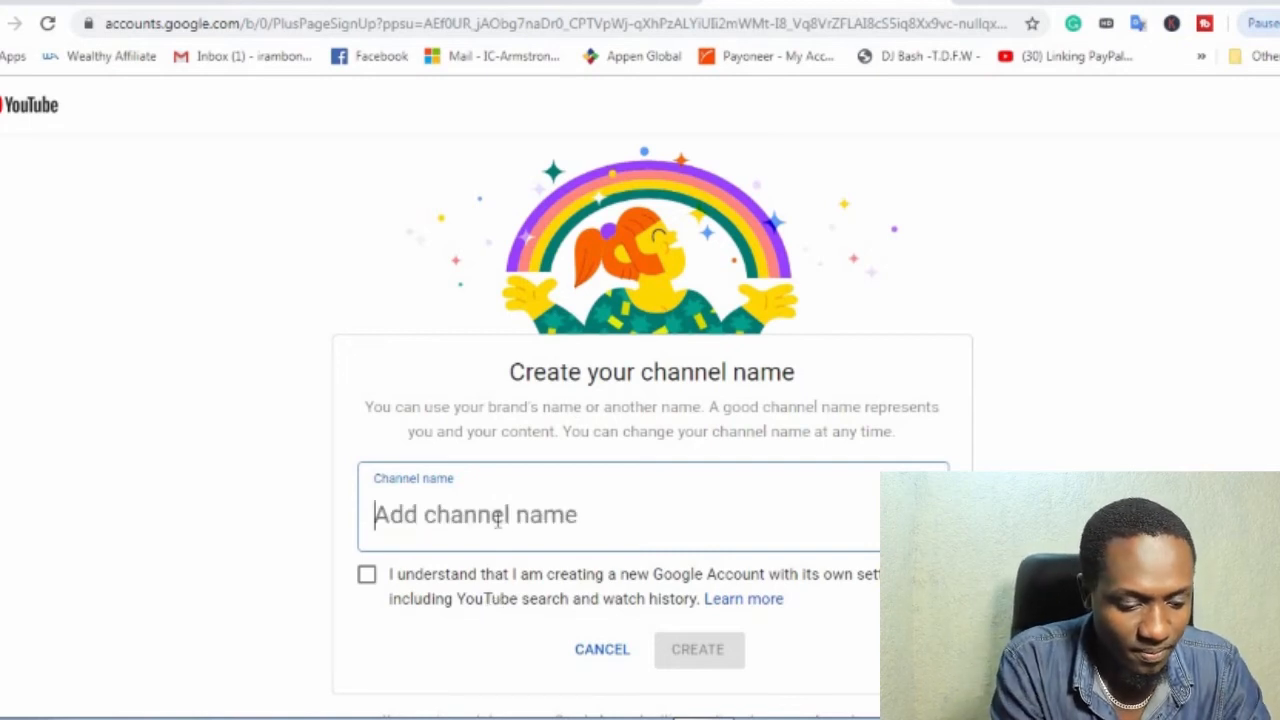
pyautogui.write('TAKA')
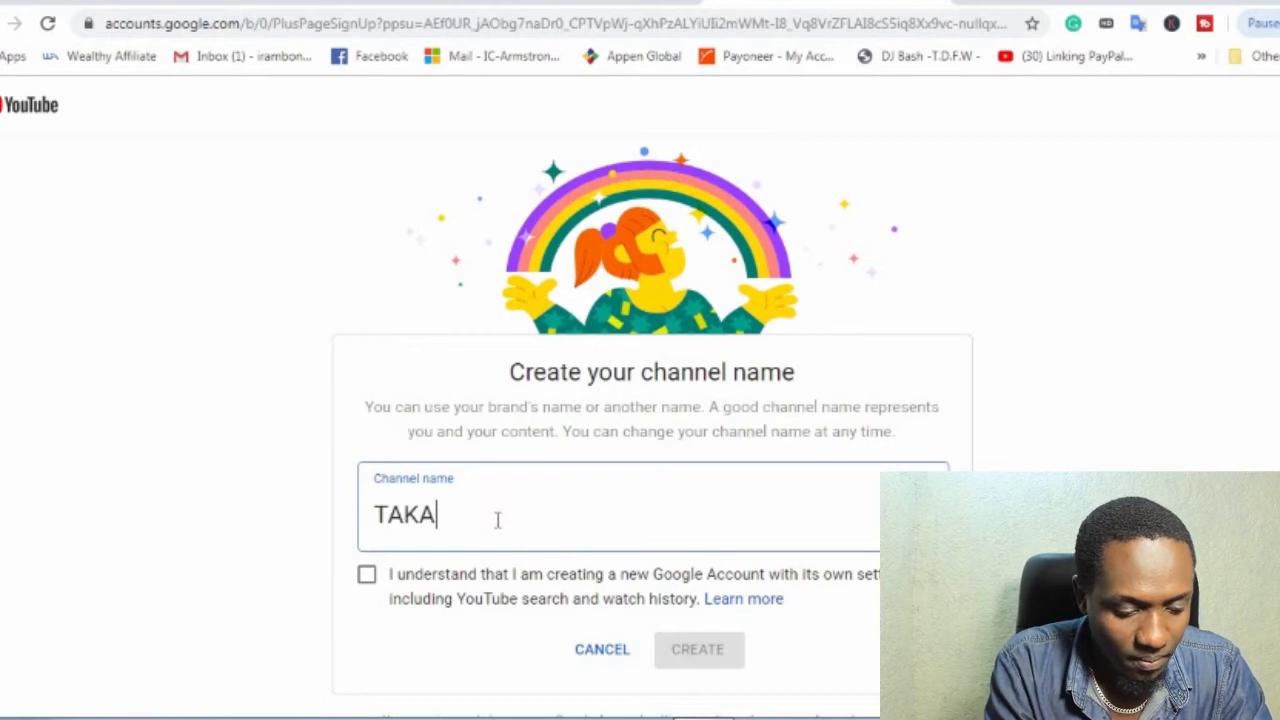
pyautogui.write('ZA IBIRP')
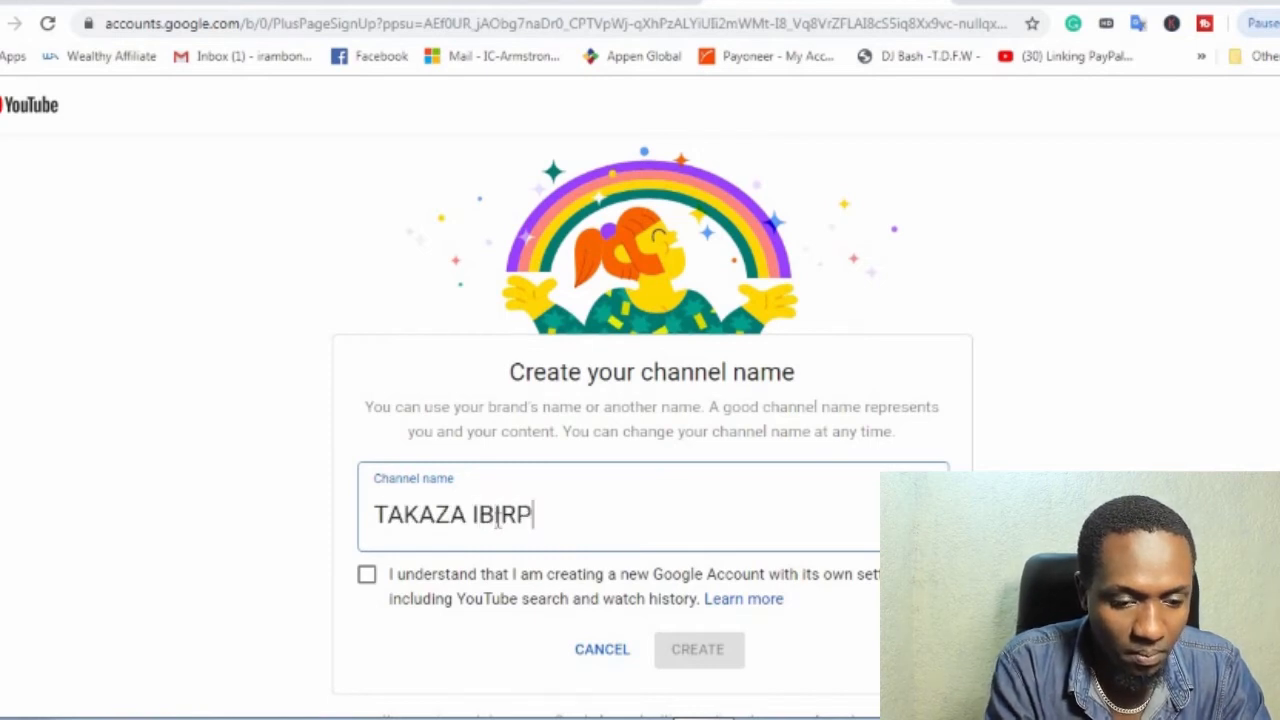
pyautogui.press('BackSpace')
pyautogui.write('O')
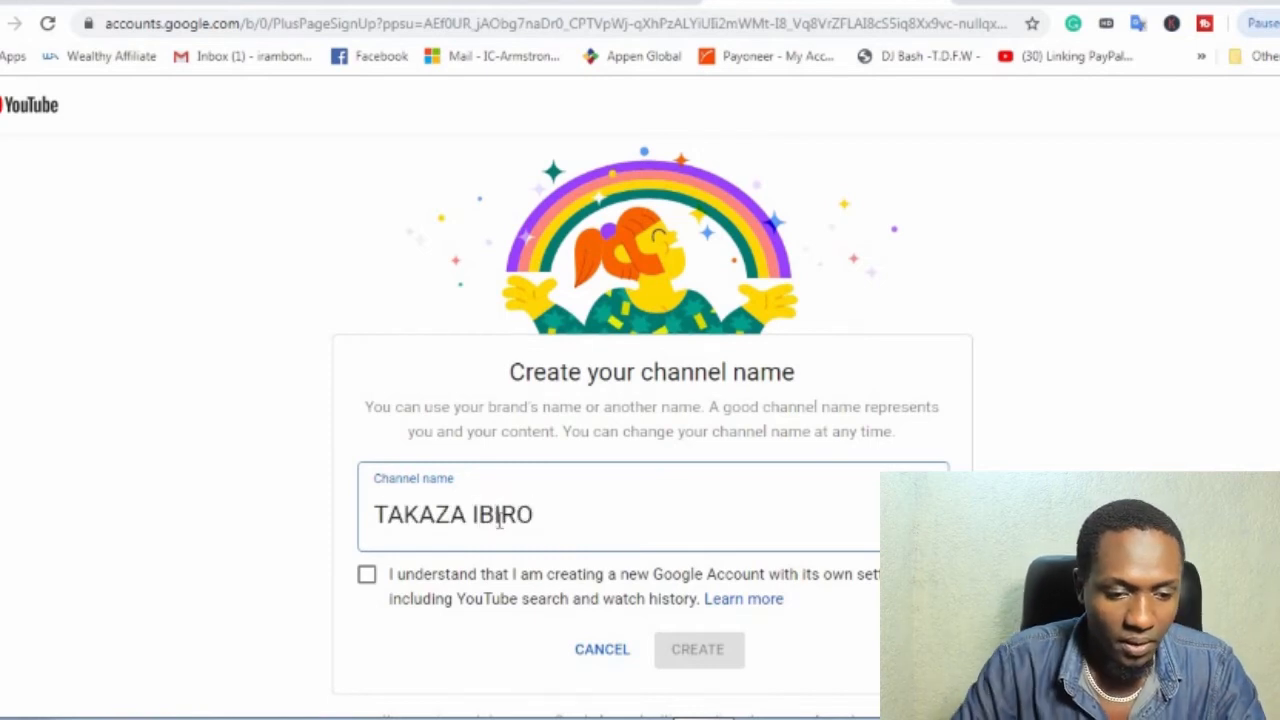
pyautogui.click(366, 578)
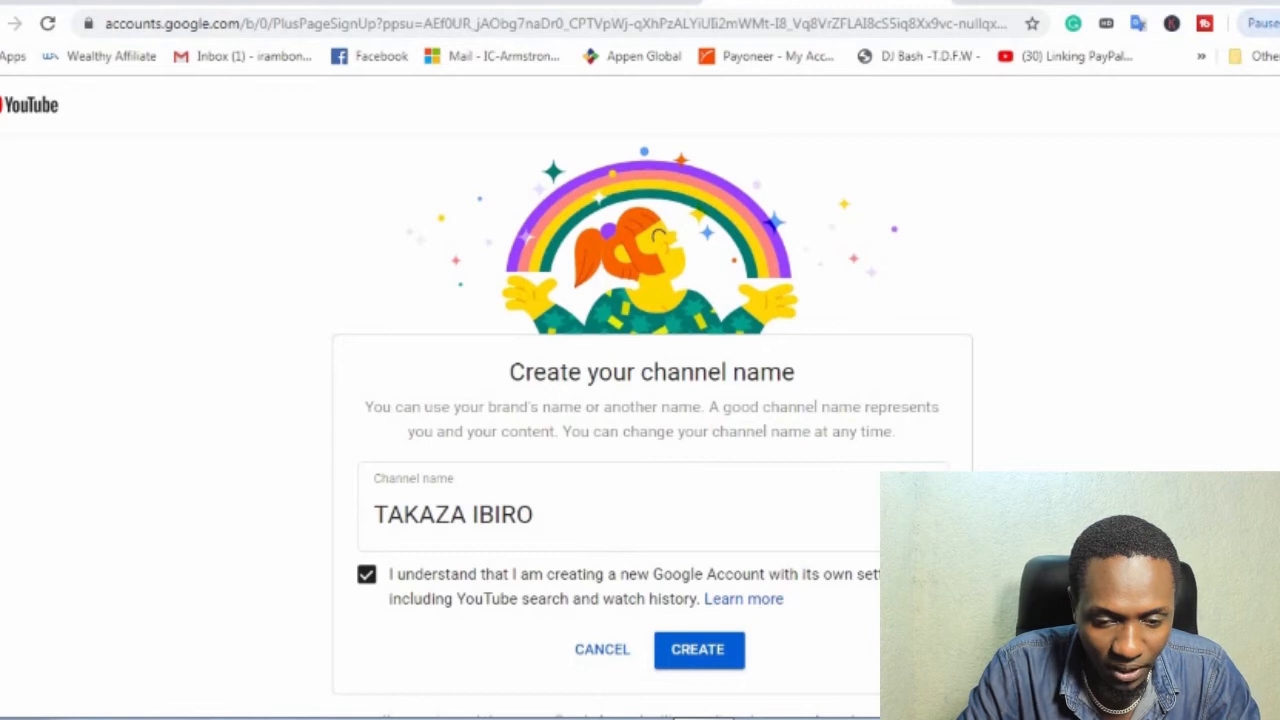
pyautogui.scroll(-1, 668, 650)
pyautogui.scroll(1, 695, 492)
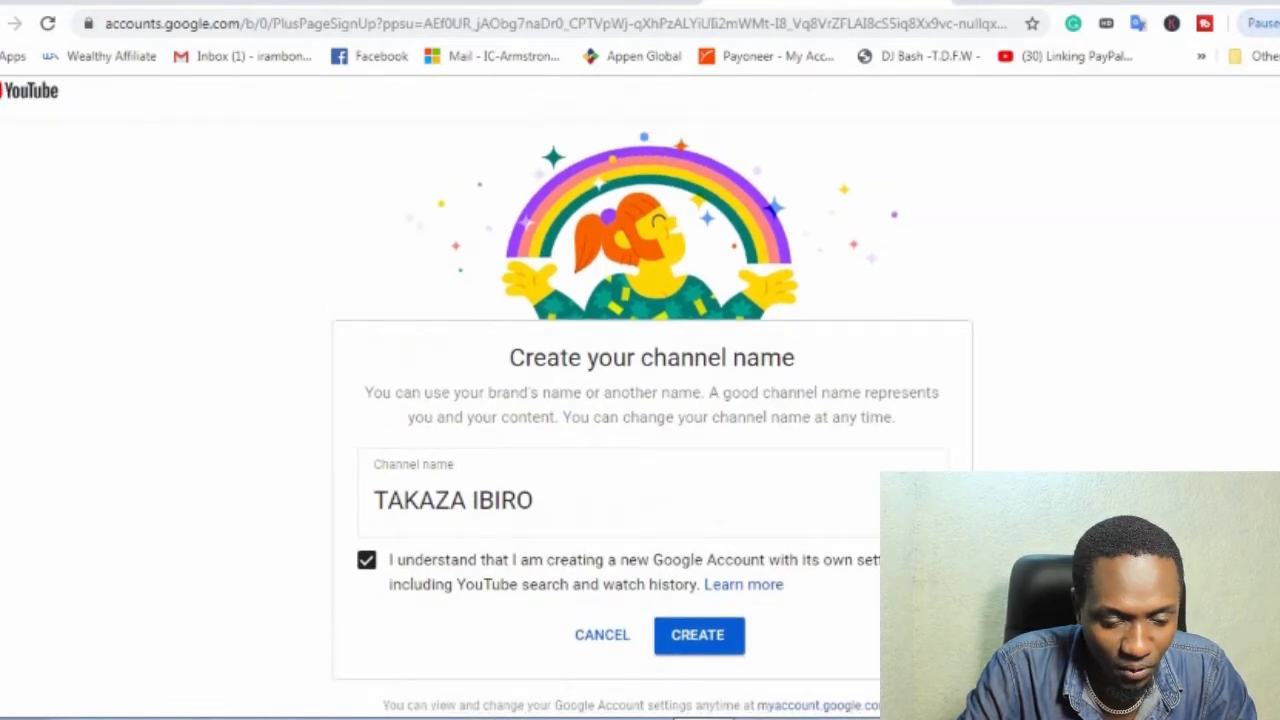
pyautogui.scroll(-1, 695, 492)
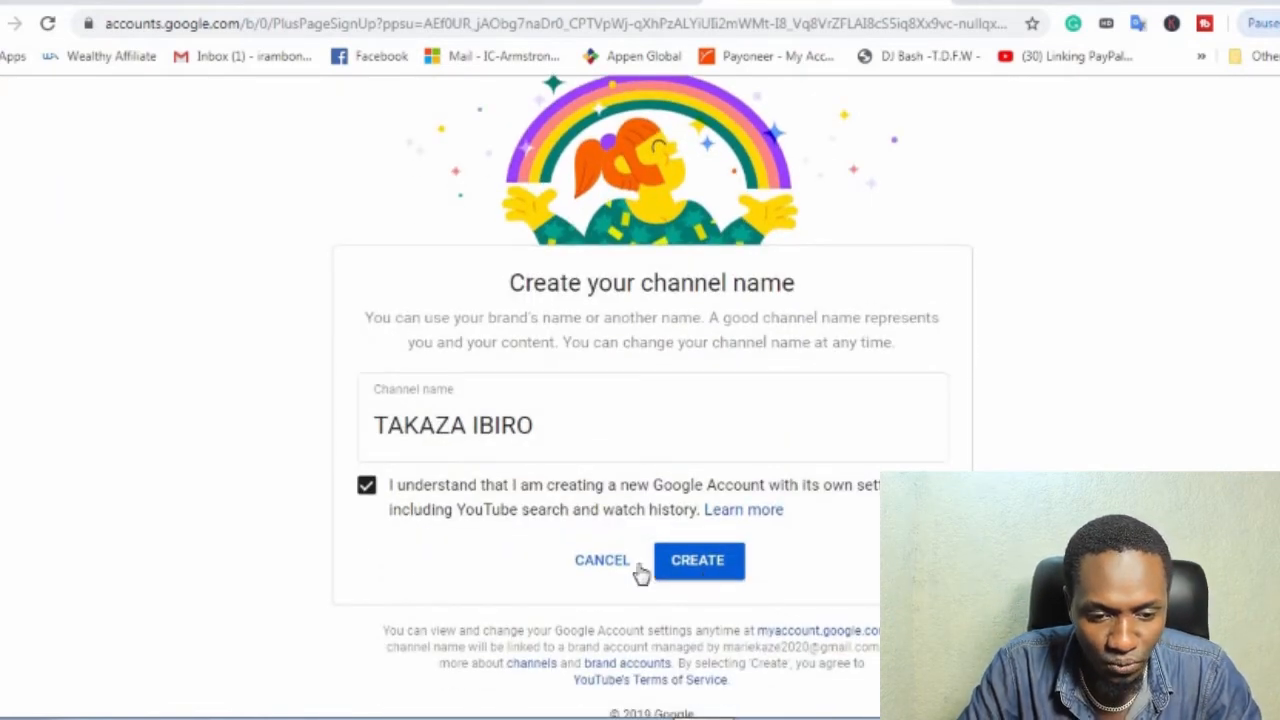
pyautogui.click(698, 562)
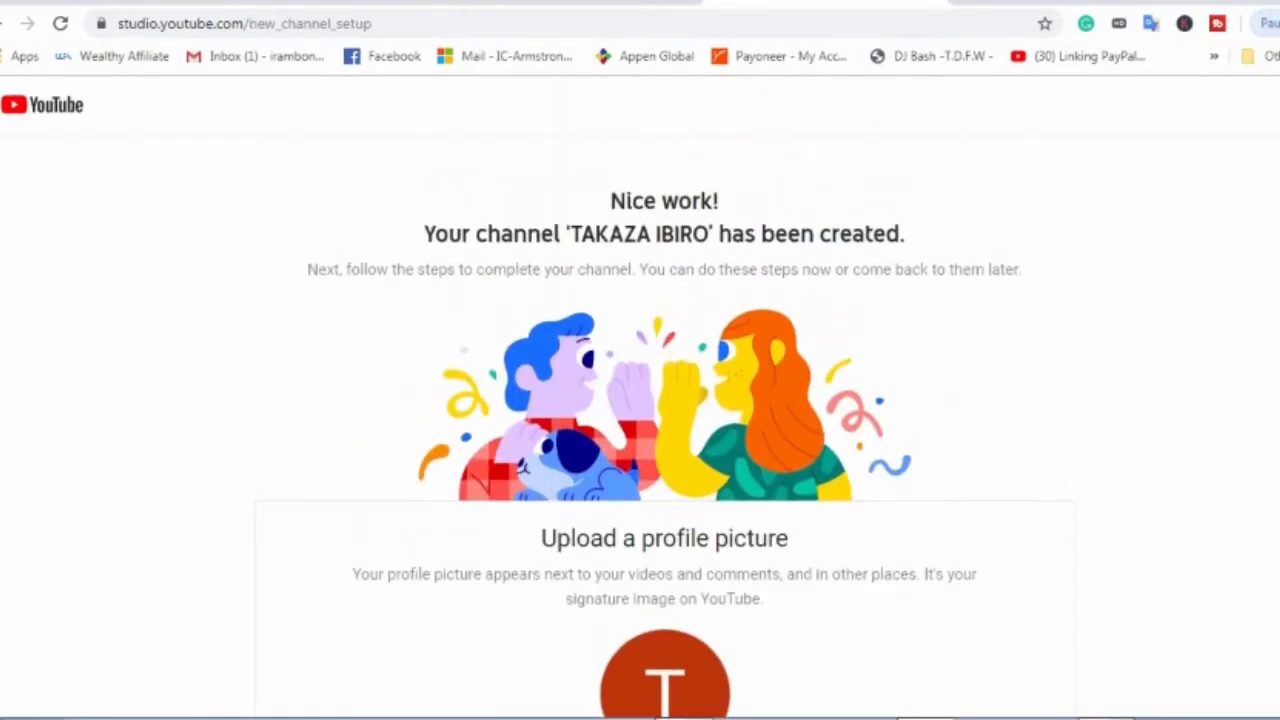
# - Check another channel's page for reference, then return and open the profile picture chooser
pyautogui.scroll(-5, 664, 420)
pyautogui.scroll(5, 576, 533)
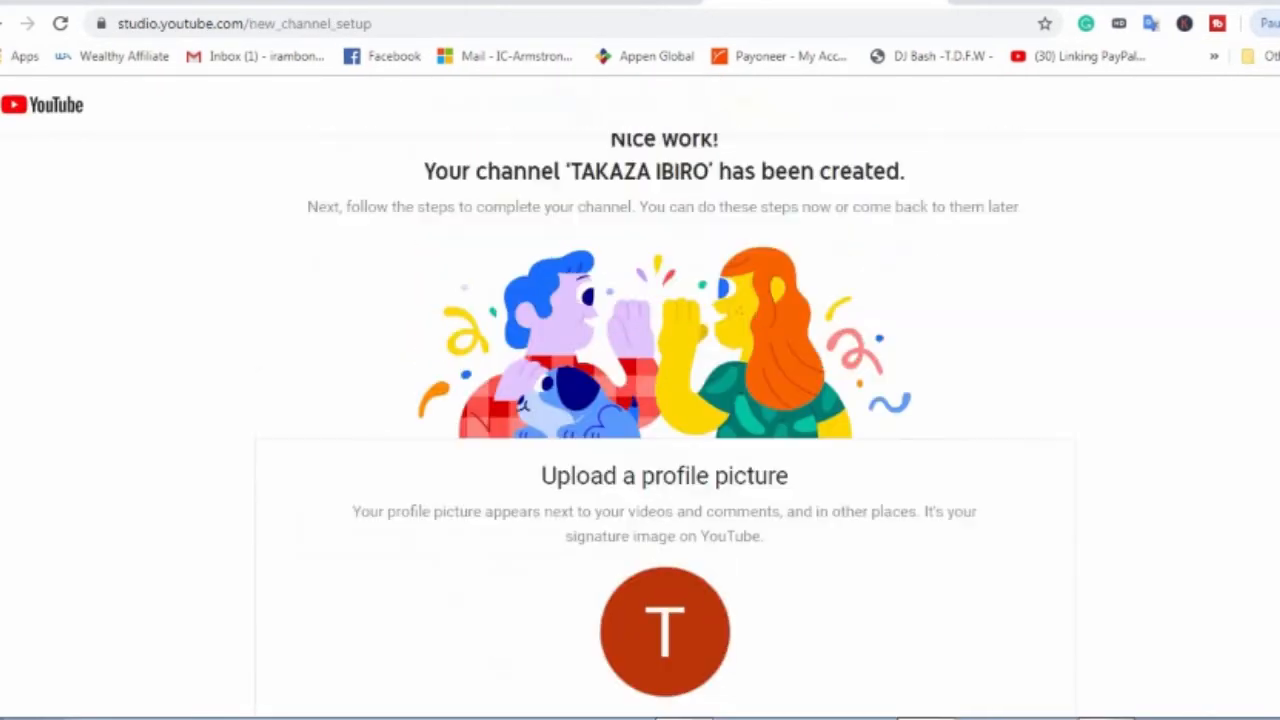
pyautogui.scroll(-3, 576, 533)
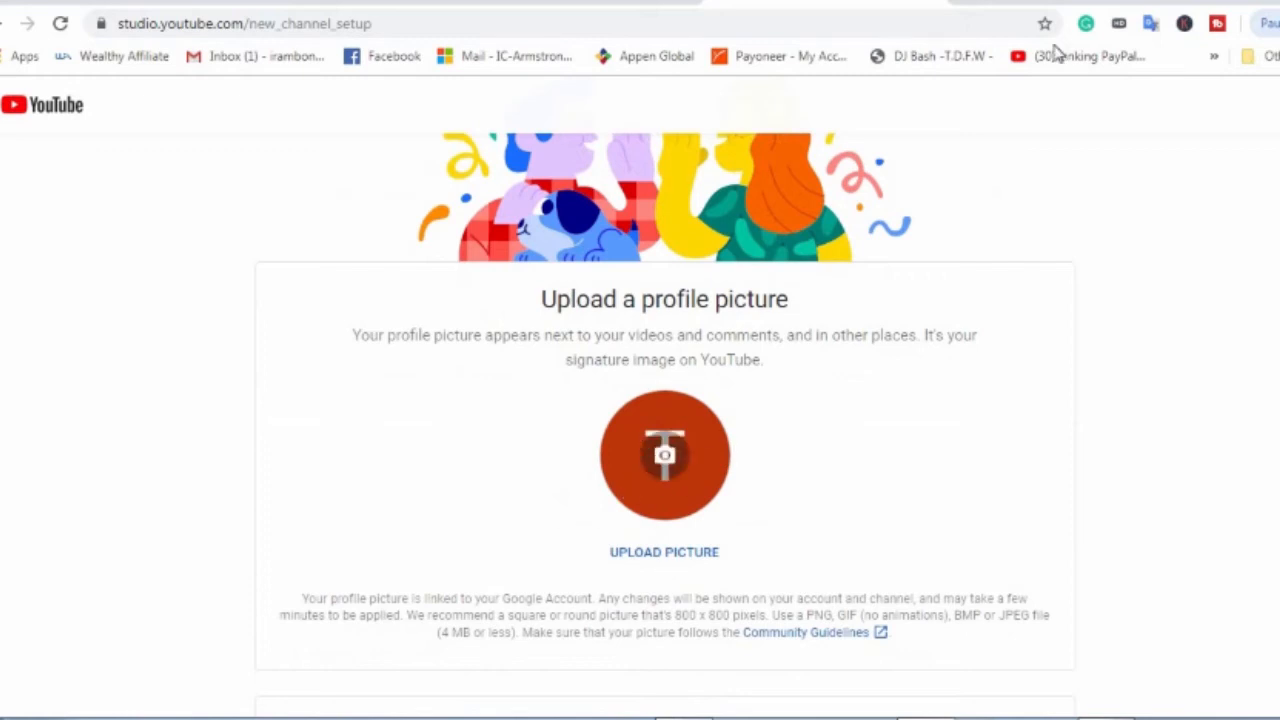
pyautogui.click(1055, 2)
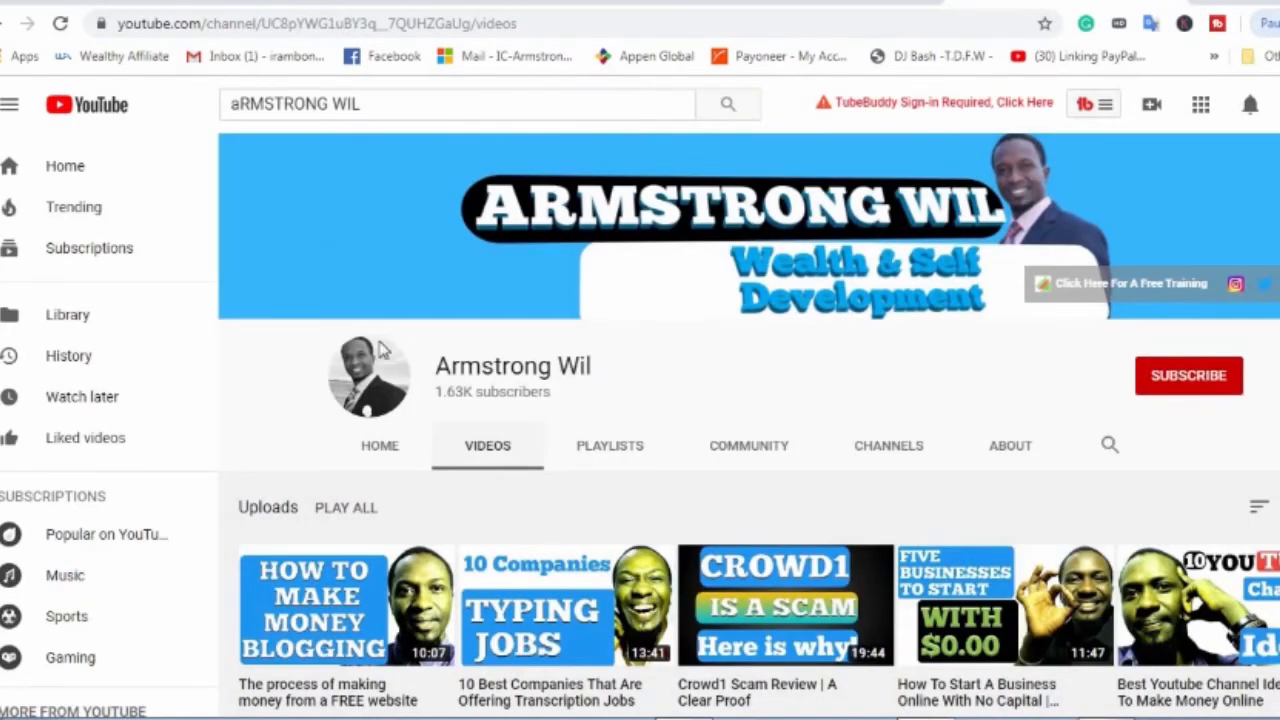
pyautogui.click(770, 3)
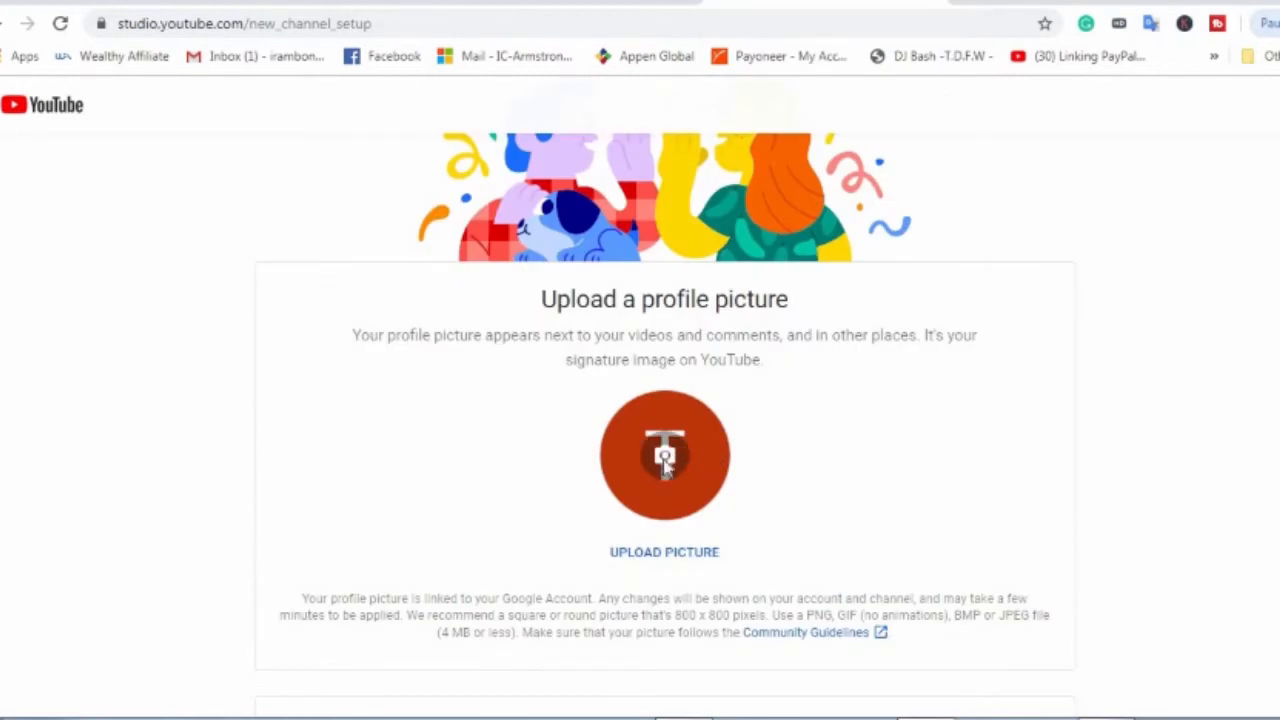
pyautogui.click(665, 466)
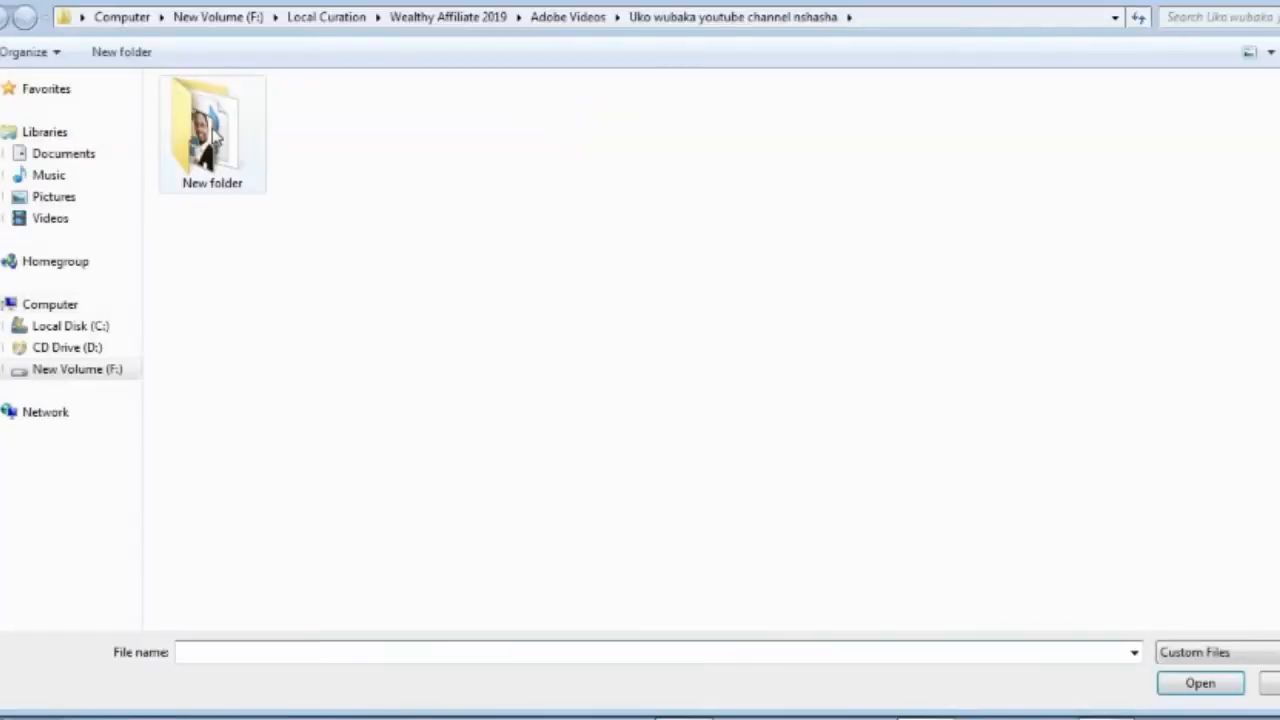
# - Browse to New Volume (F:) > TAKATAKA > Thumbnails and open the second Happier image
pyautogui.doubleClick(213, 137)
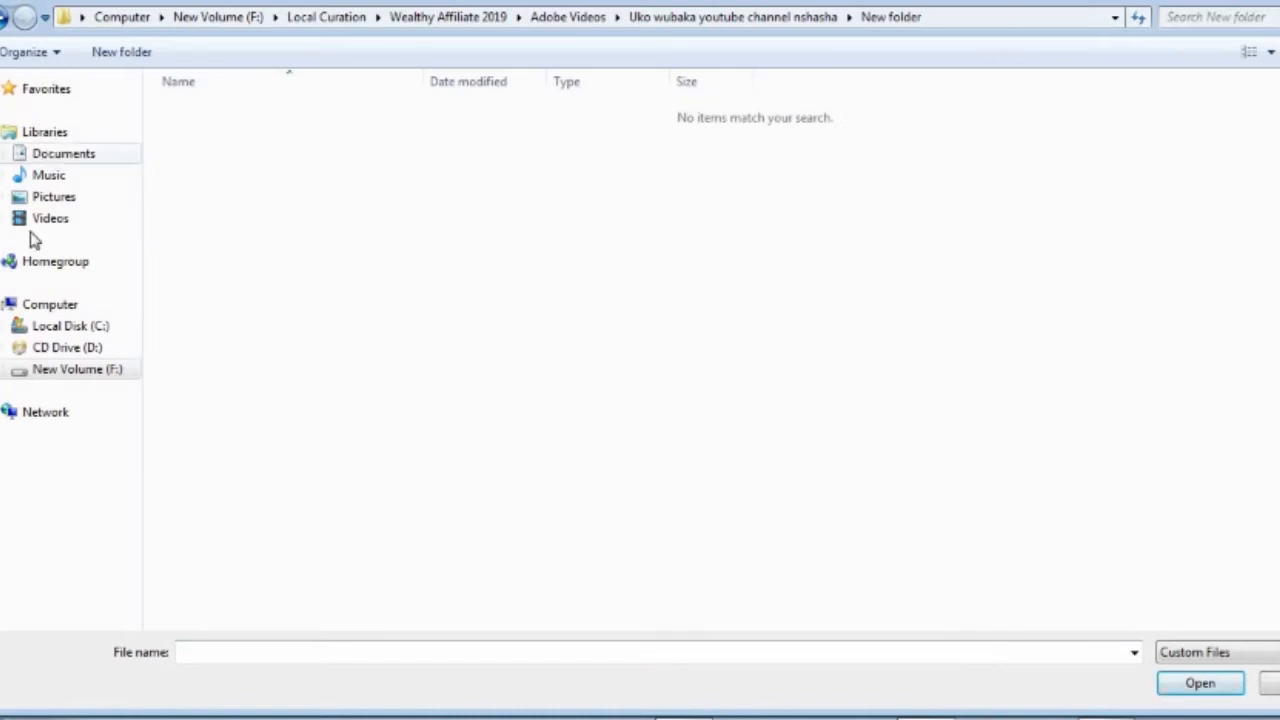
pyautogui.click(52, 373)
pyautogui.doubleClick(278, 228)
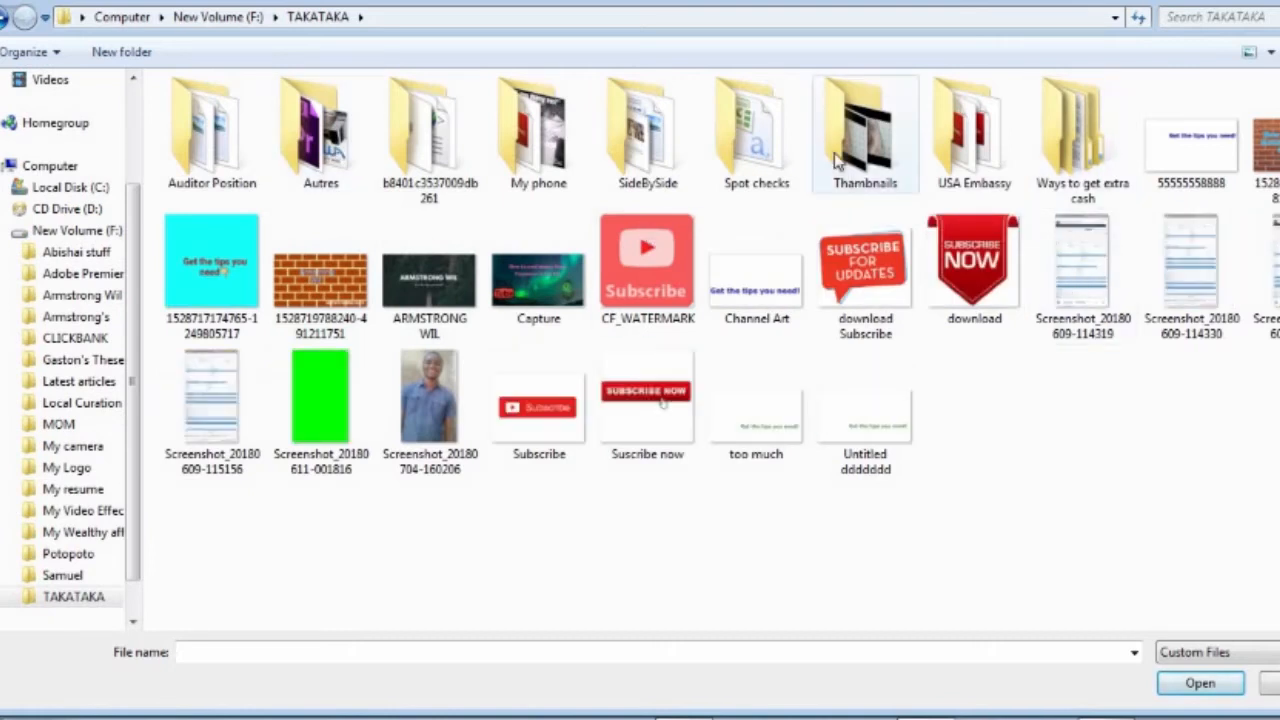
pyautogui.doubleClick(838, 160)
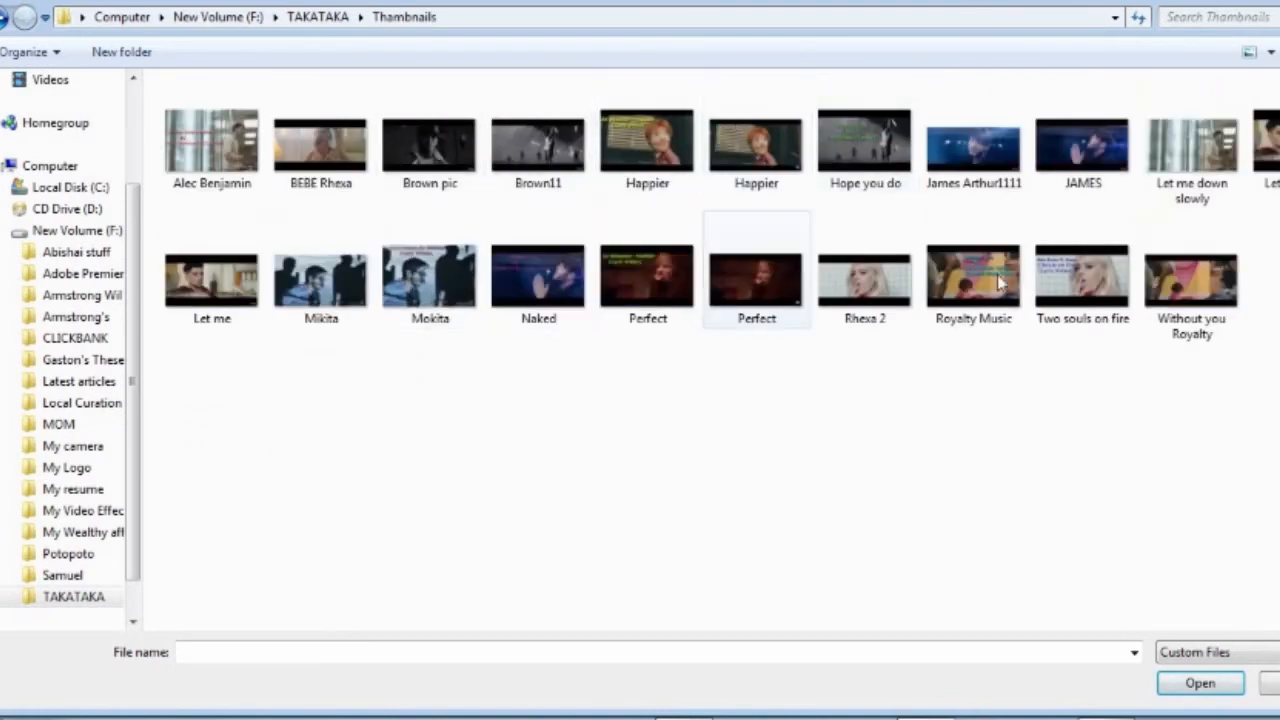
pyautogui.click(766, 143)
pyautogui.click(1200, 686)
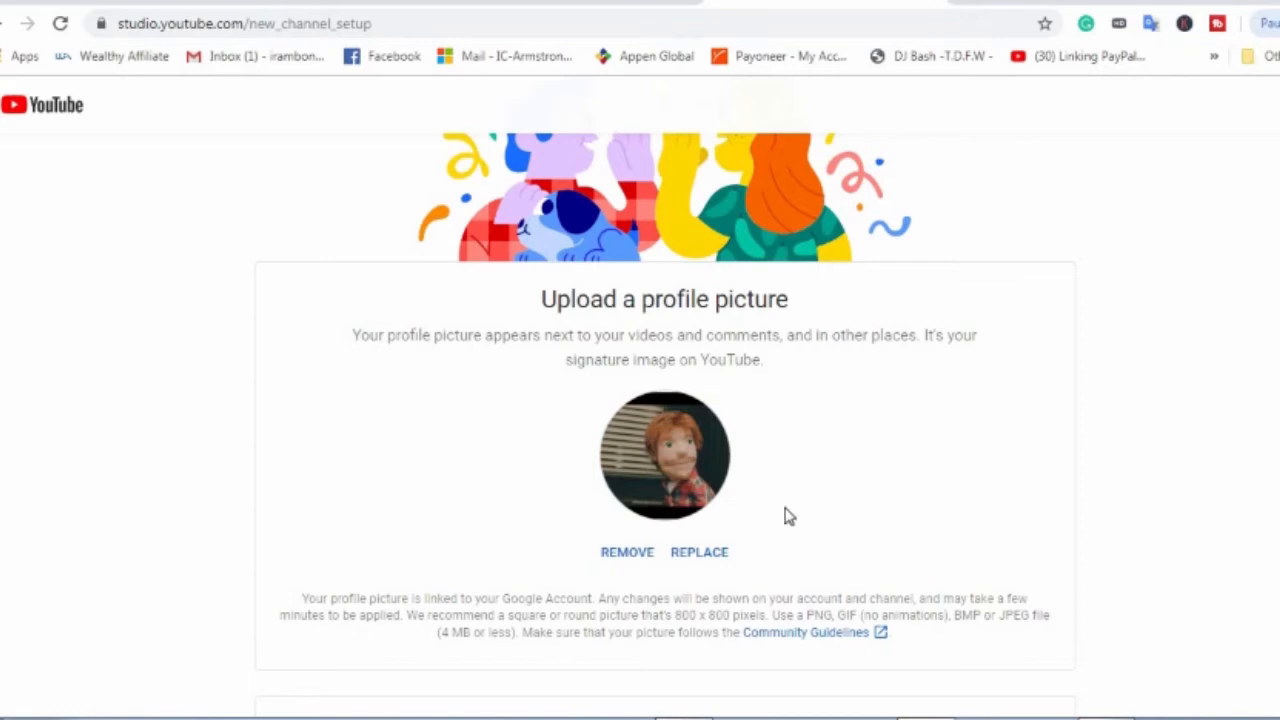
pyautogui.scroll(-3, 665, 425)
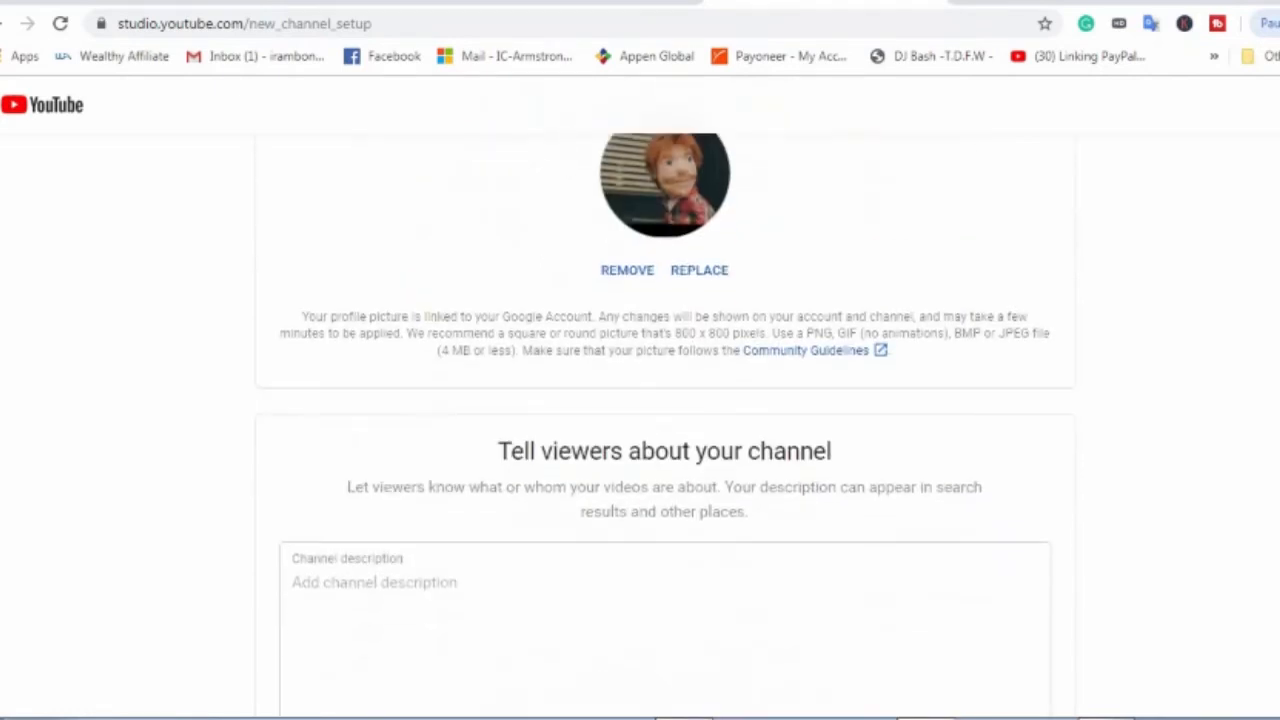
pyautogui.scroll(-3, 665, 425)
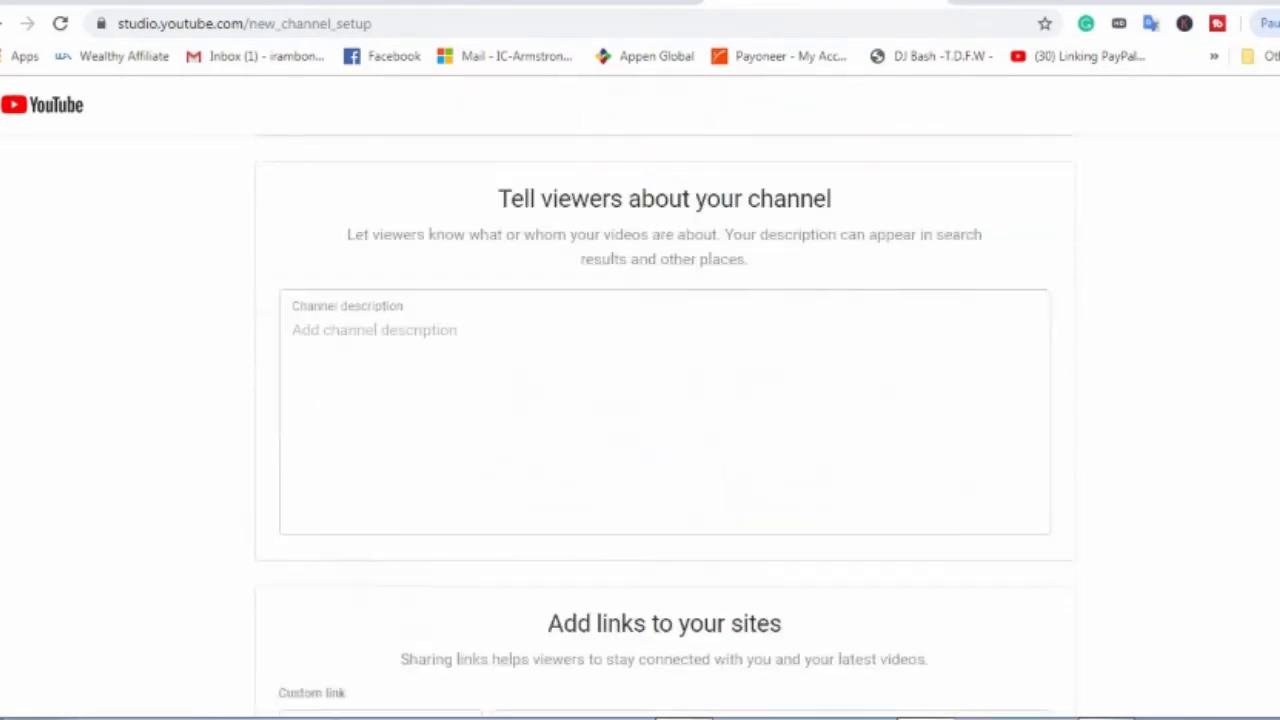
pyautogui.click(346, 375)
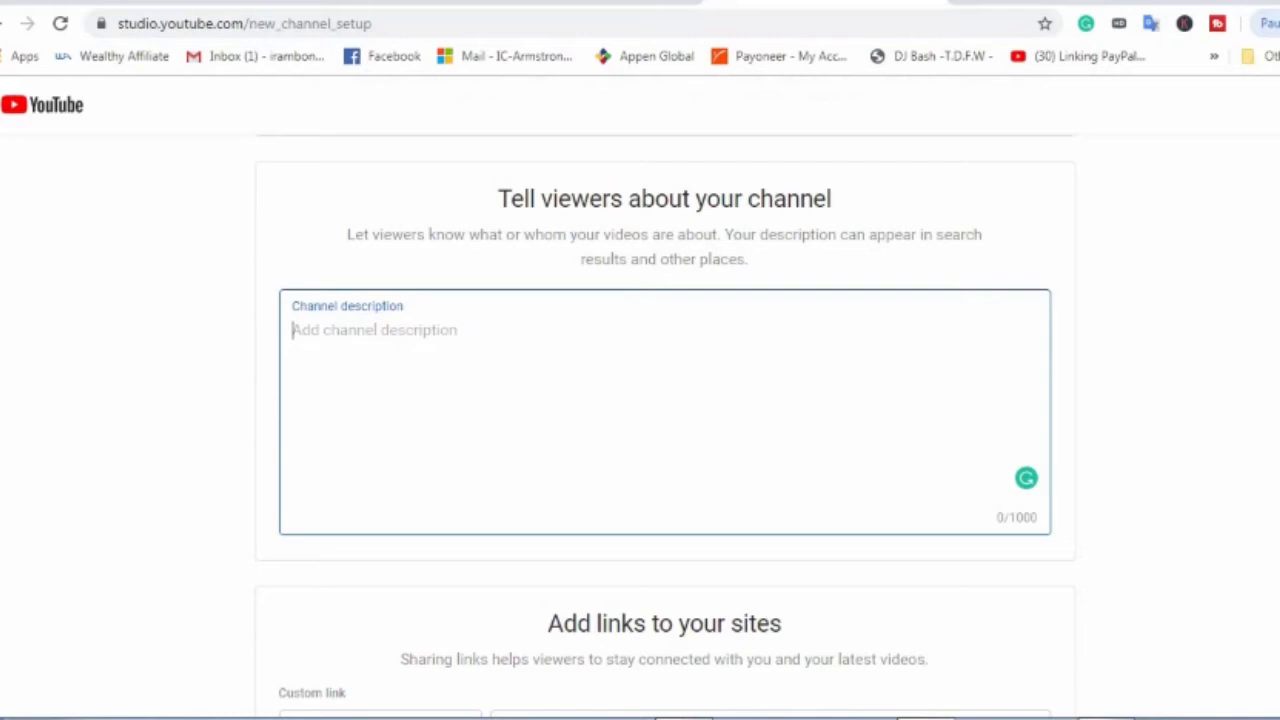
pyautogui.scroll(-1, 665, 425)
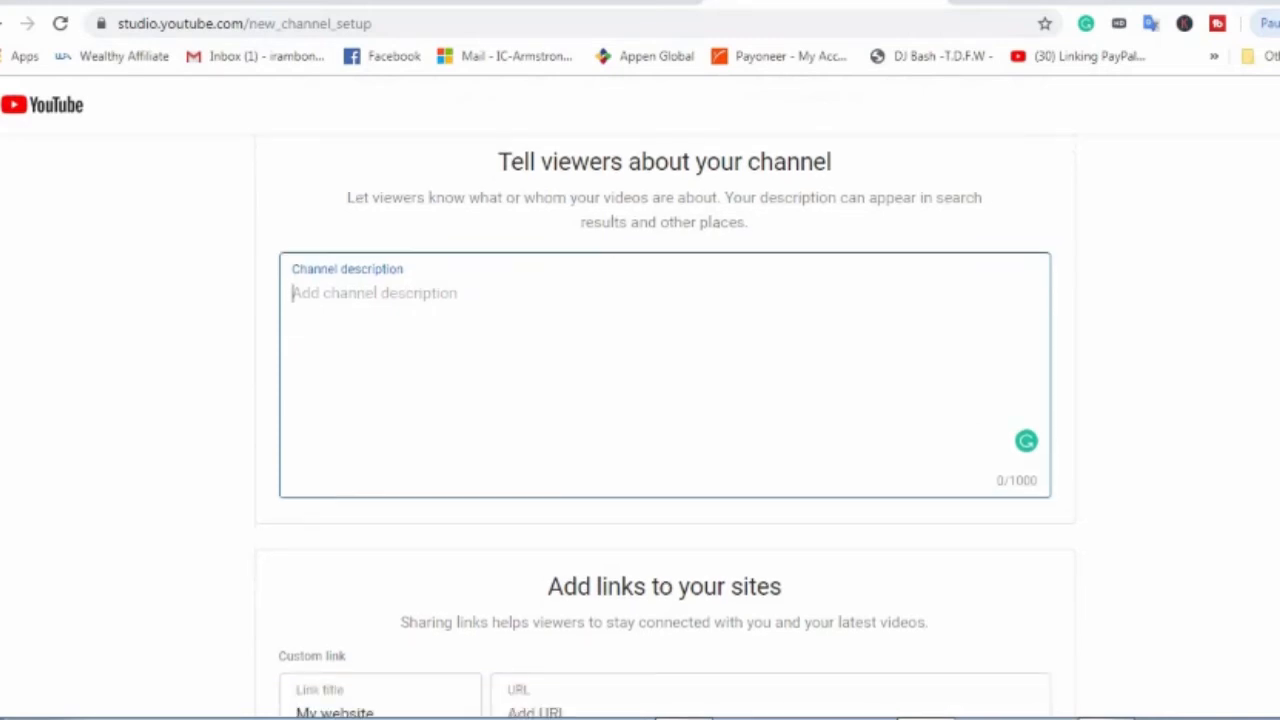
pyautogui.scroll(1, 665, 425)
pyautogui.scroll(-1, 665, 425)
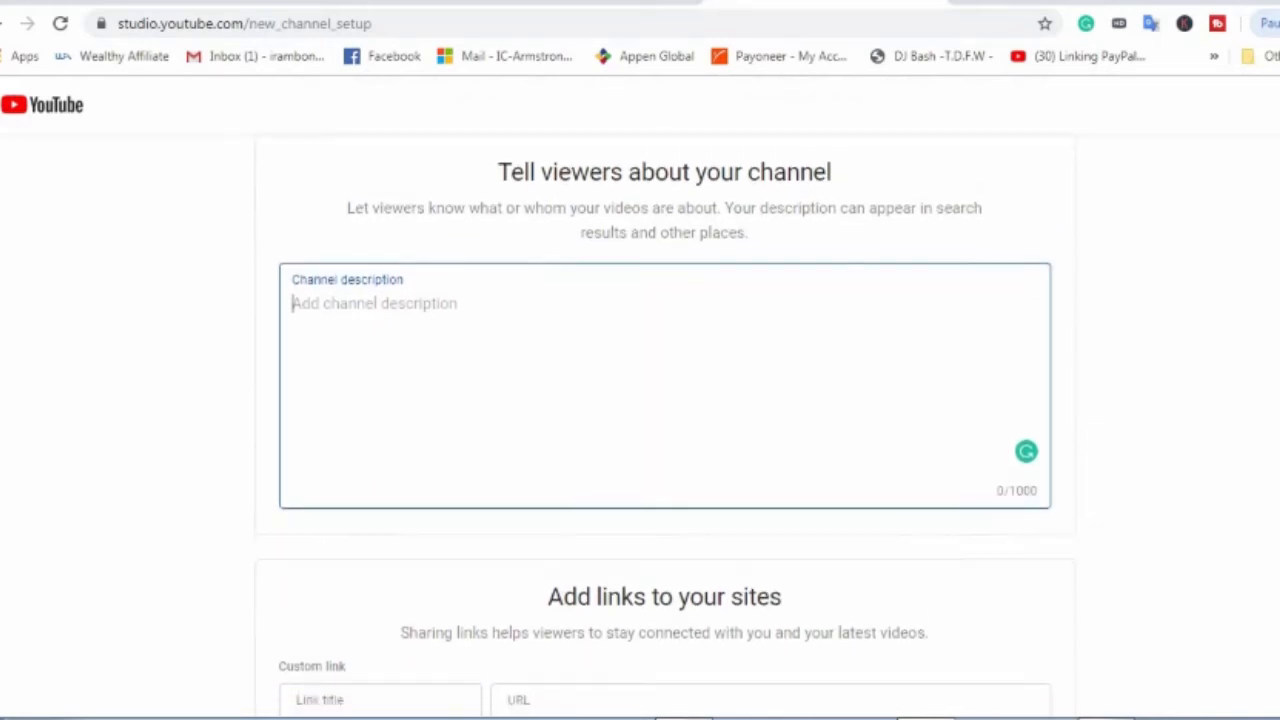
pyautogui.scroll(-2, 665, 425)
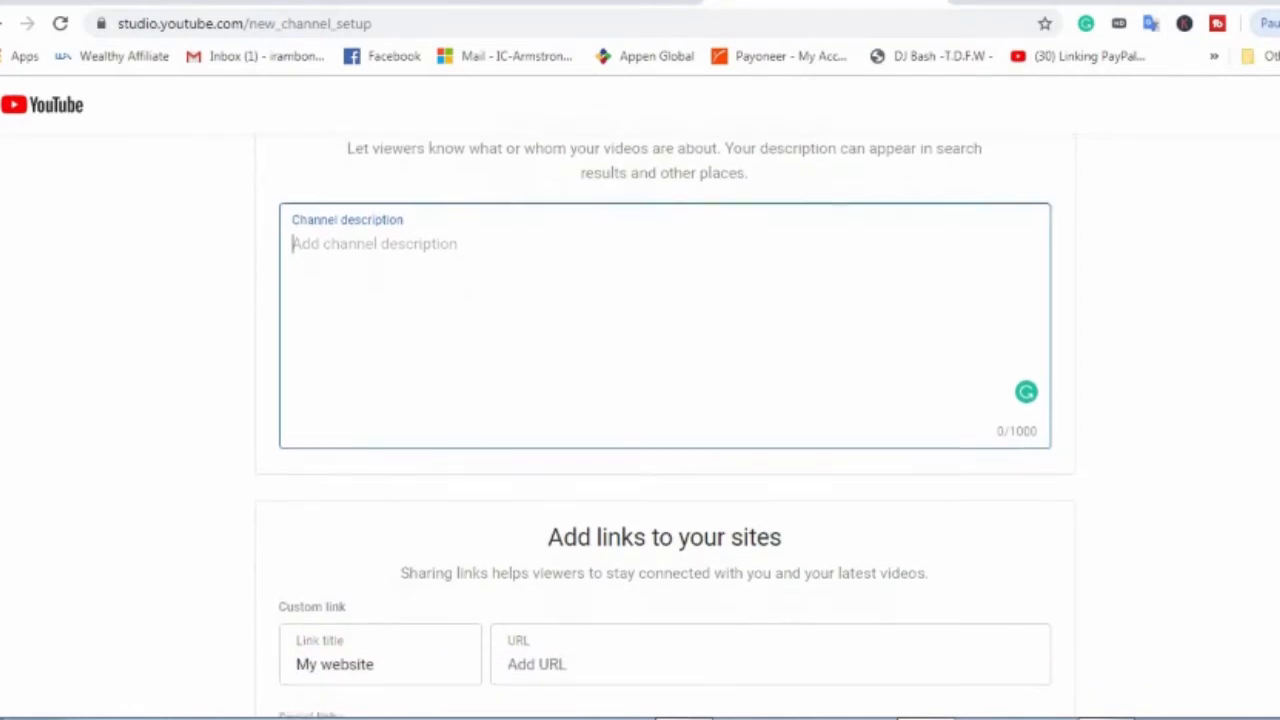
pyautogui.scroll(2, 665, 425)
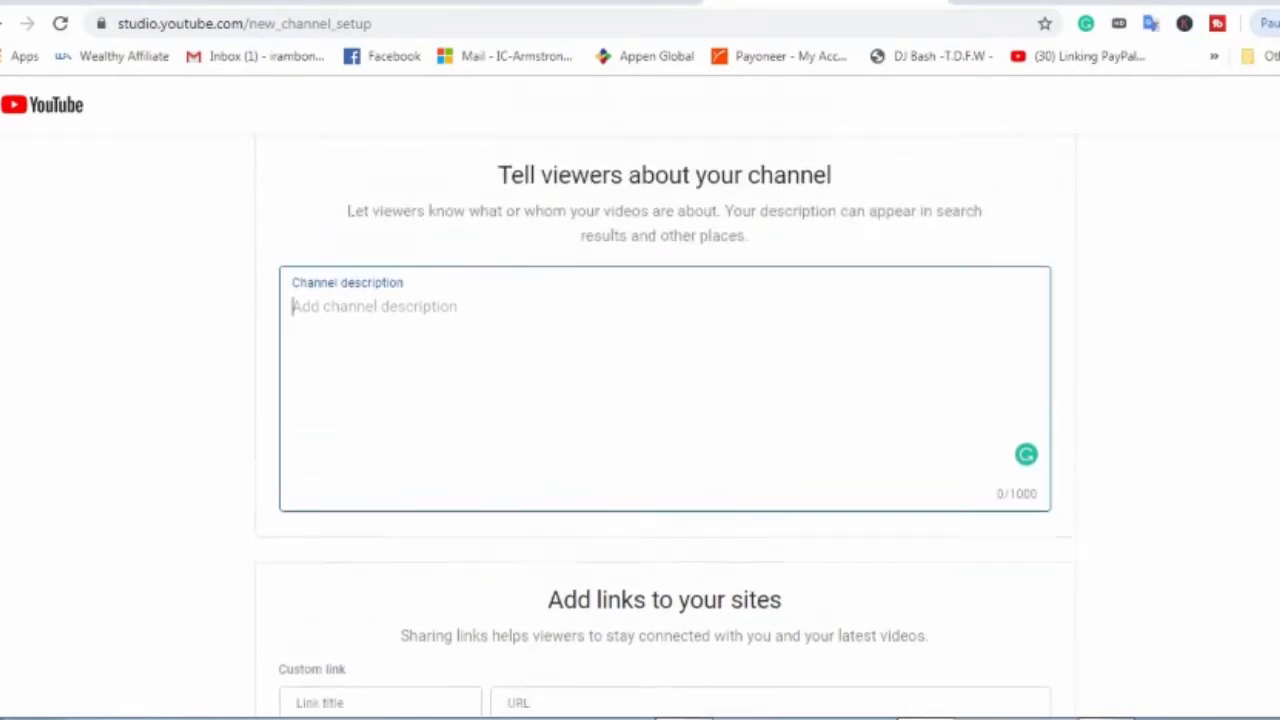
pyautogui.scroll(-1, 665, 425)
pyautogui.scroll(-1, 665, 425)
pyautogui.scroll(1, 665, 425)
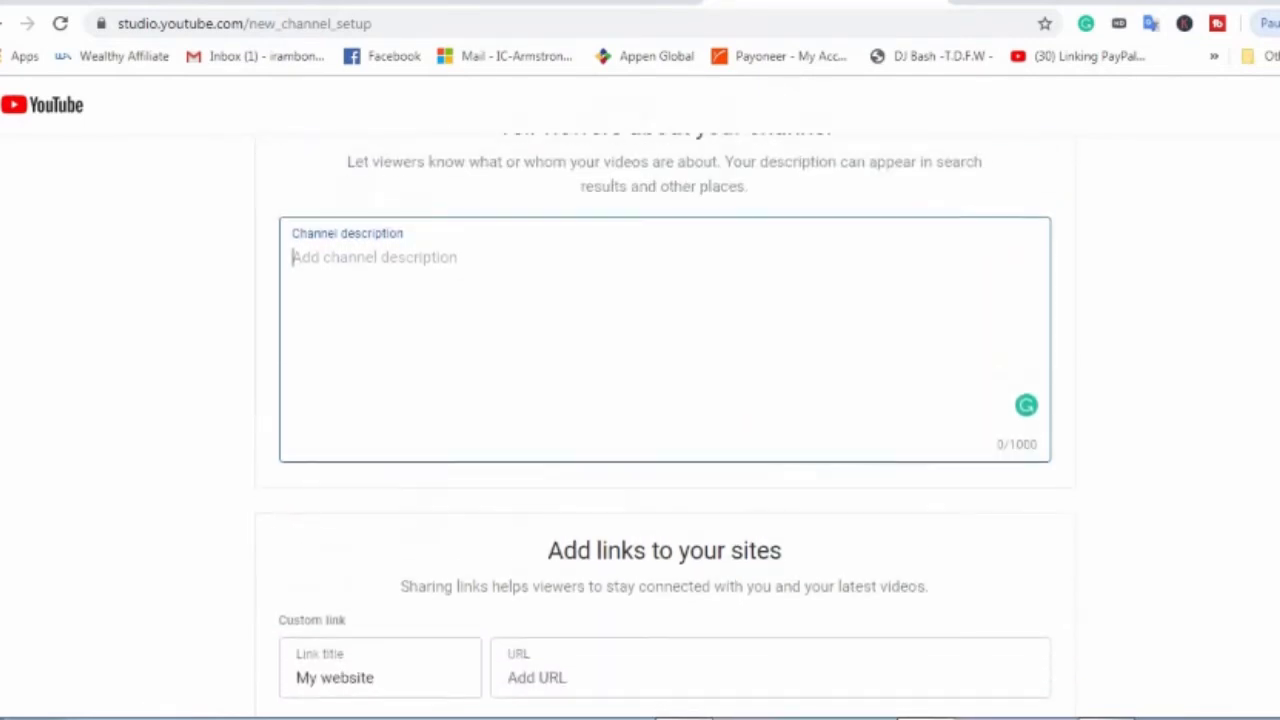
pyautogui.scroll(1, 665, 425)
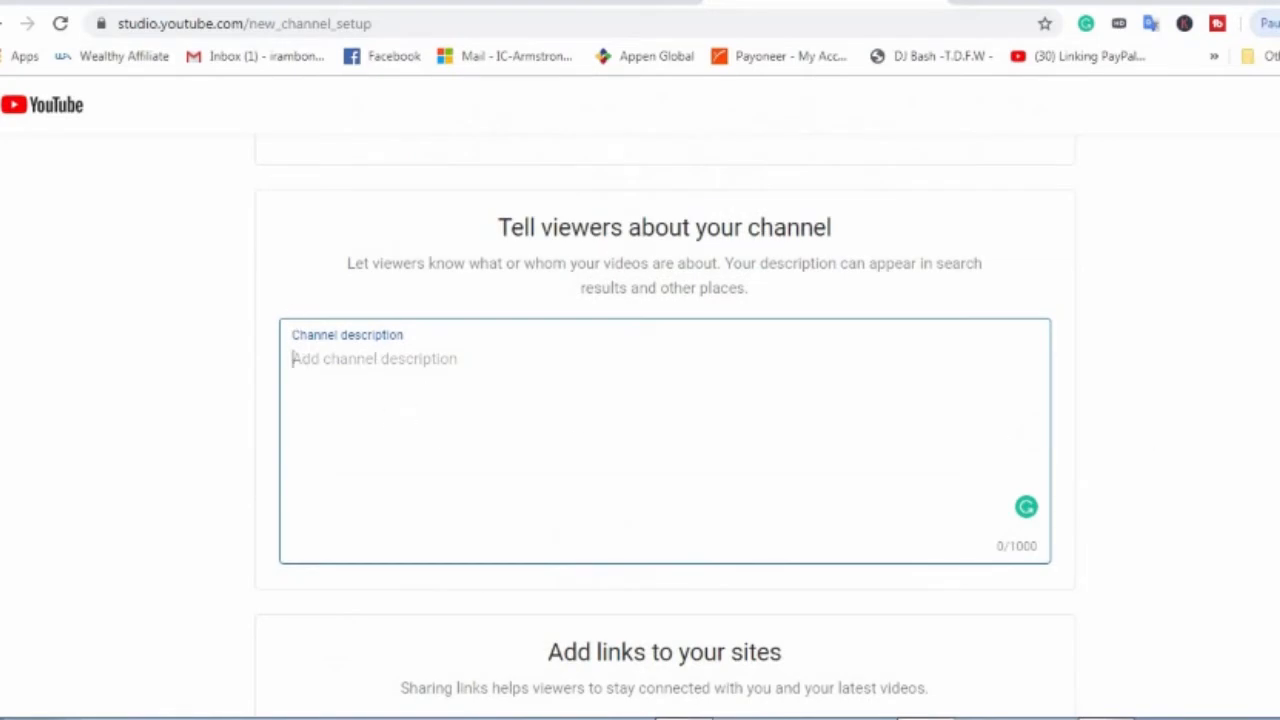
pyautogui.scroll(-1, 665, 425)
pyautogui.scroll(1, 665, 425)
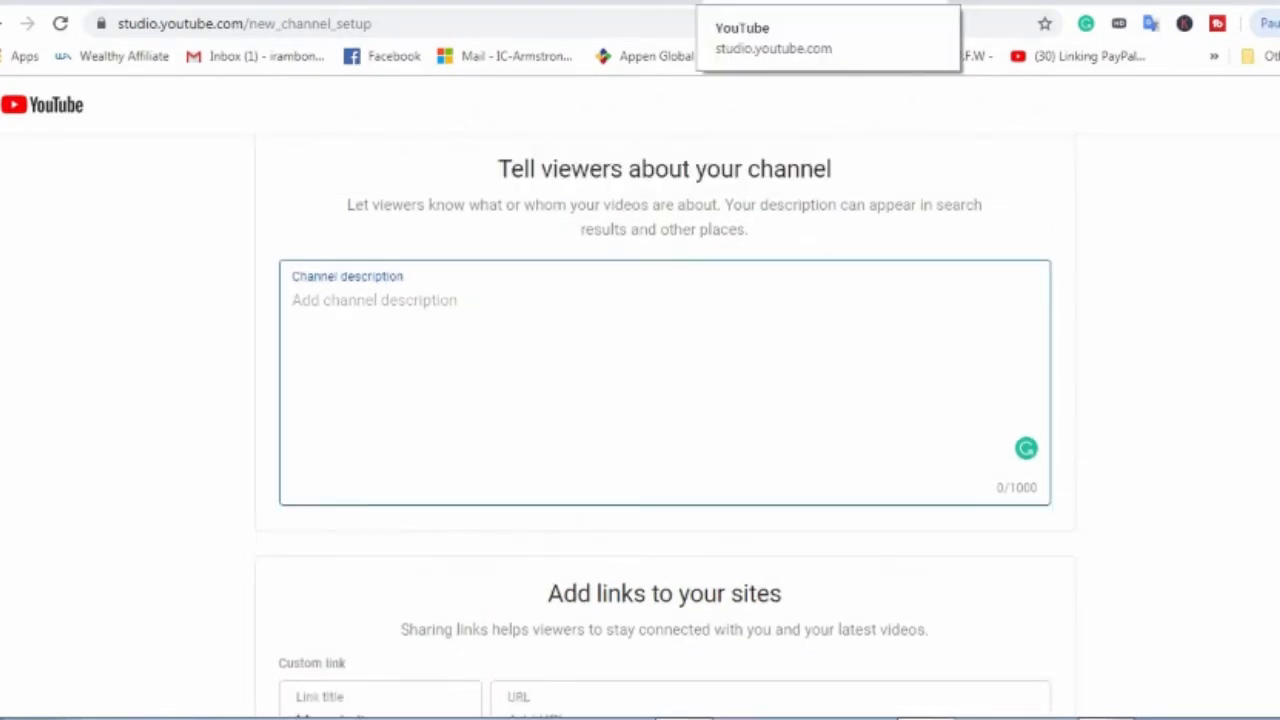
pyautogui.click(1000, 3)
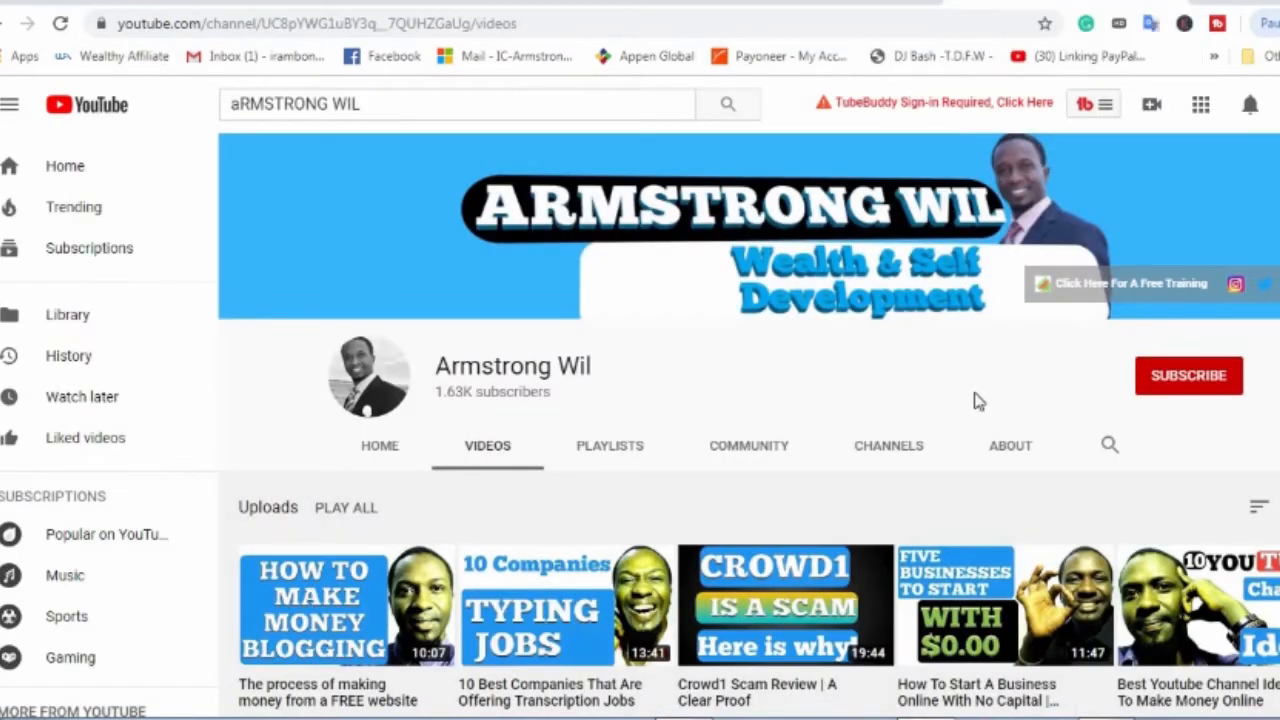
pyautogui.click(1007, 450)
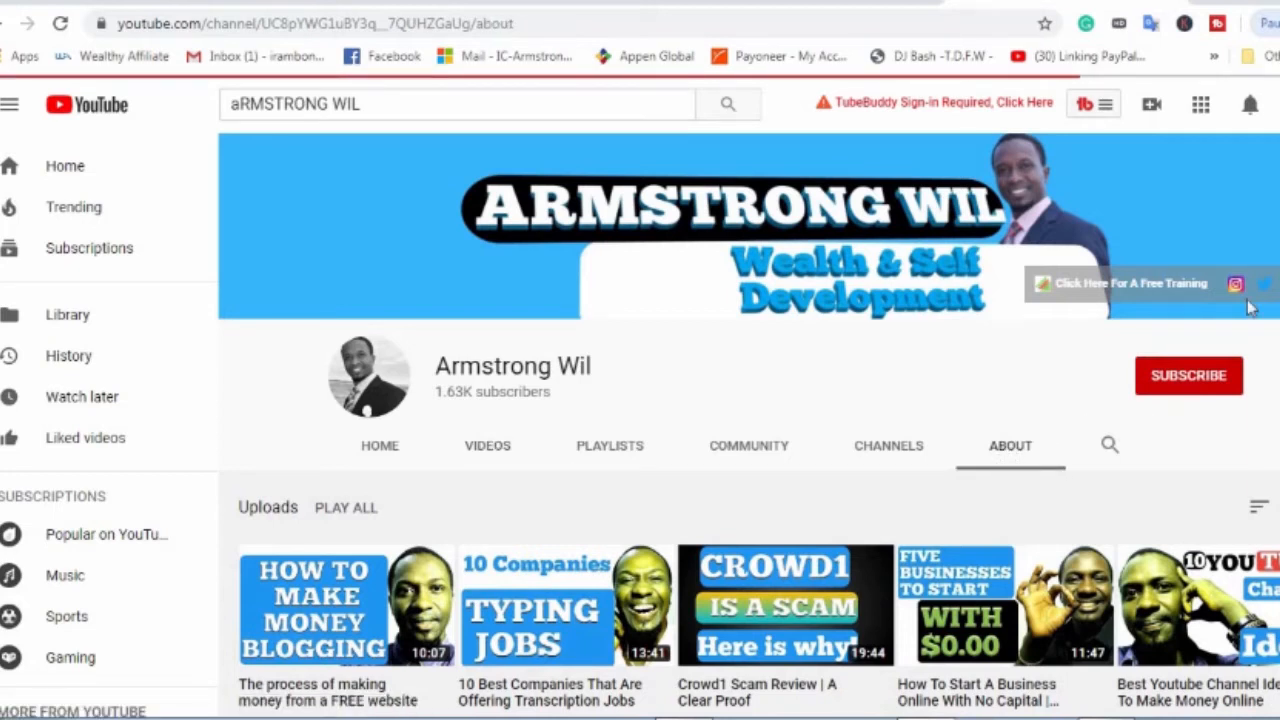
pyautogui.scroll(-3, 367, 372)
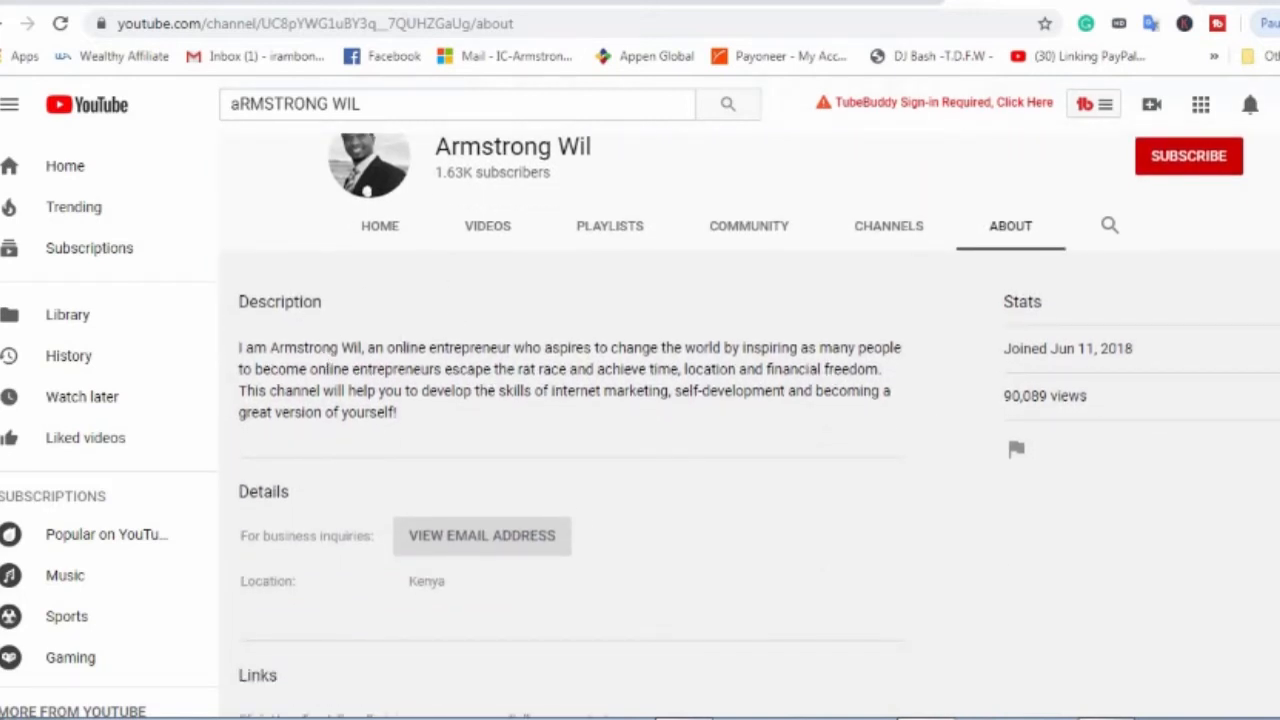
pyautogui.scroll(3, 640, 420)
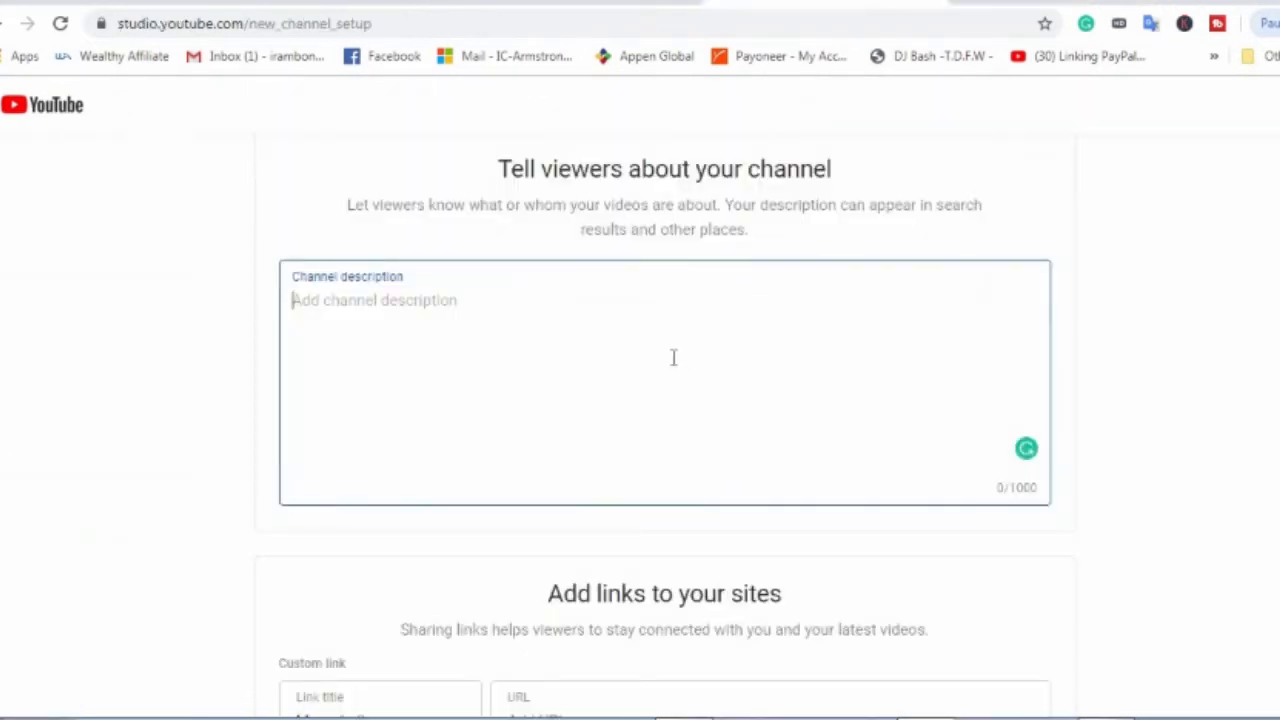
pyautogui.scroll(-4, 664, 427)
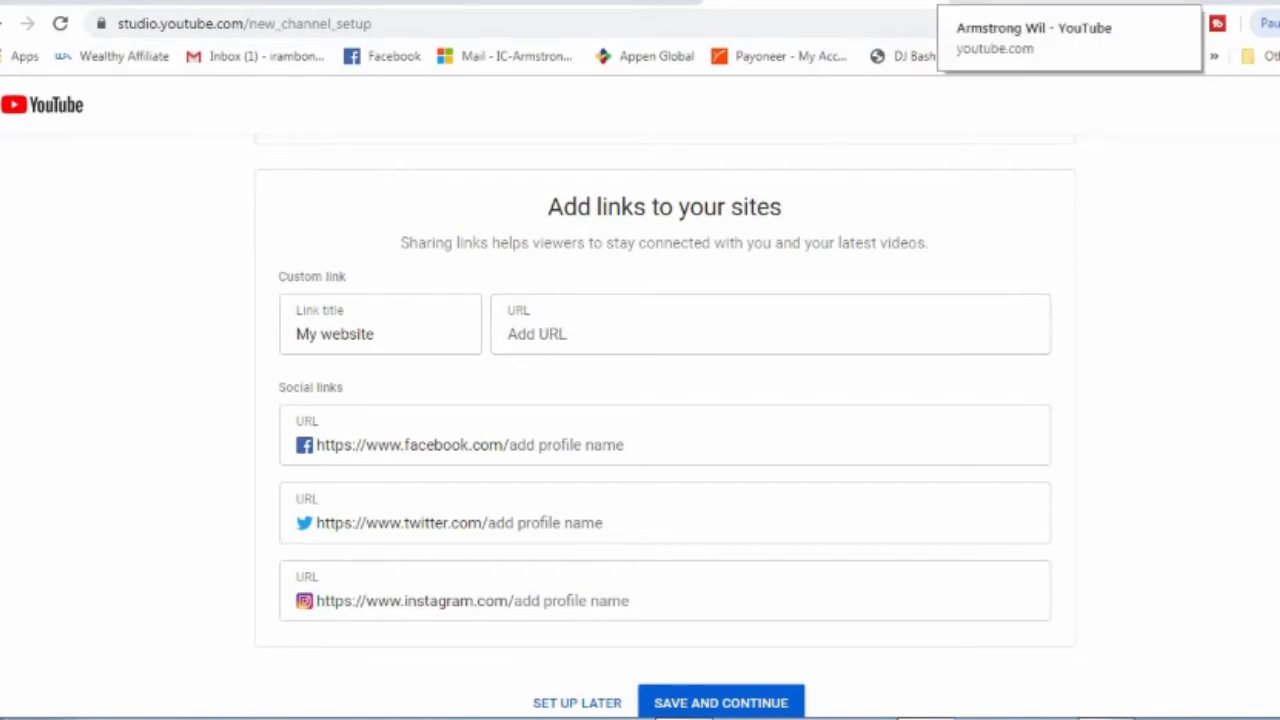
pyautogui.click(1010, 3)
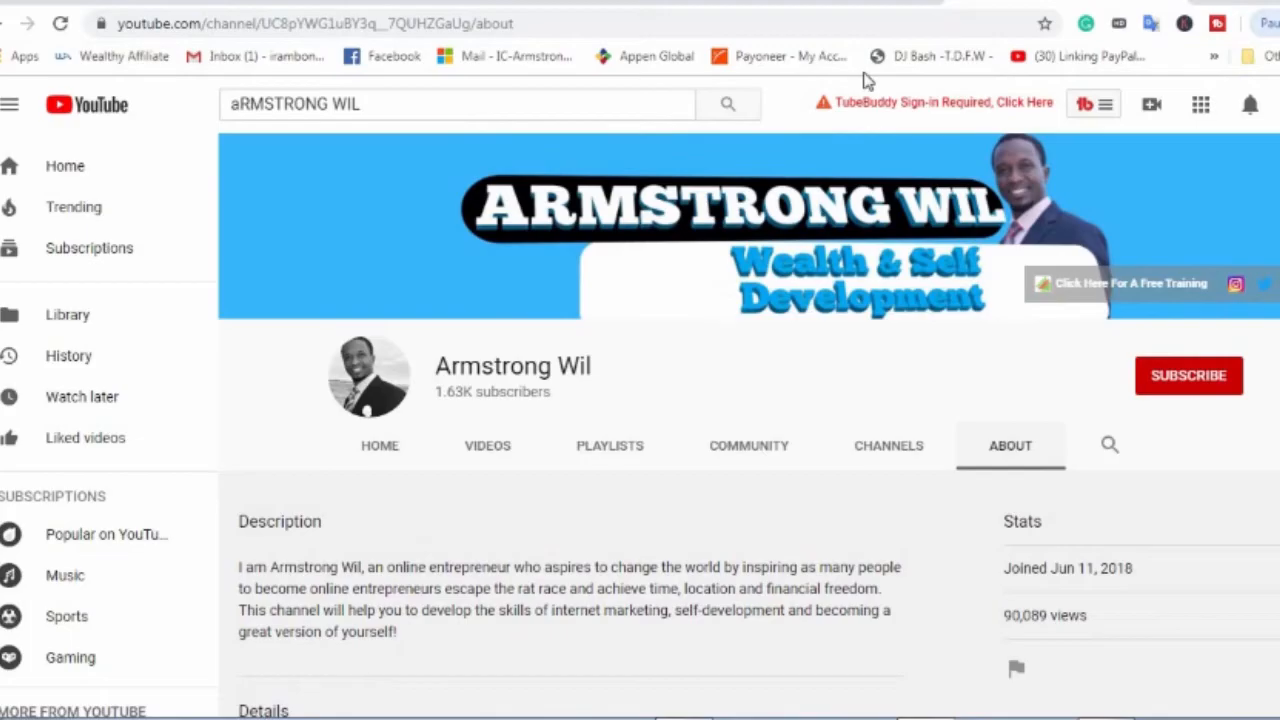
pyautogui.click(820, 3)
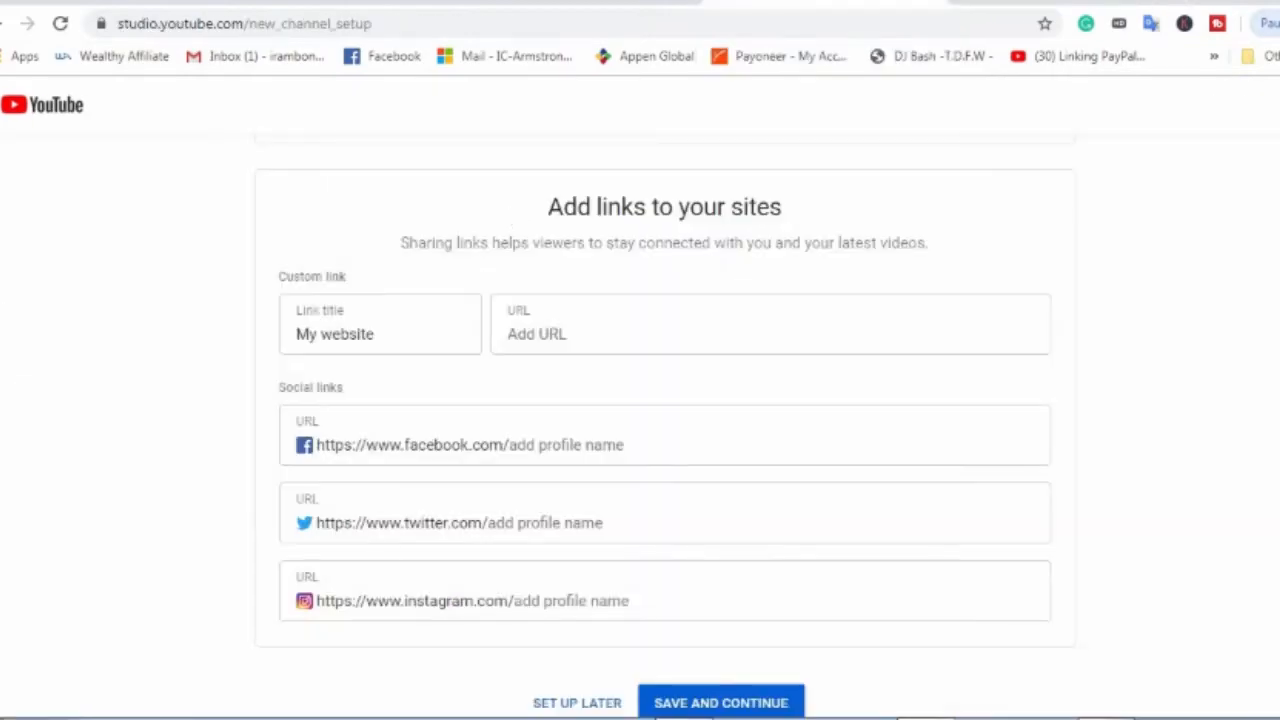
pyautogui.click(1000, 5)
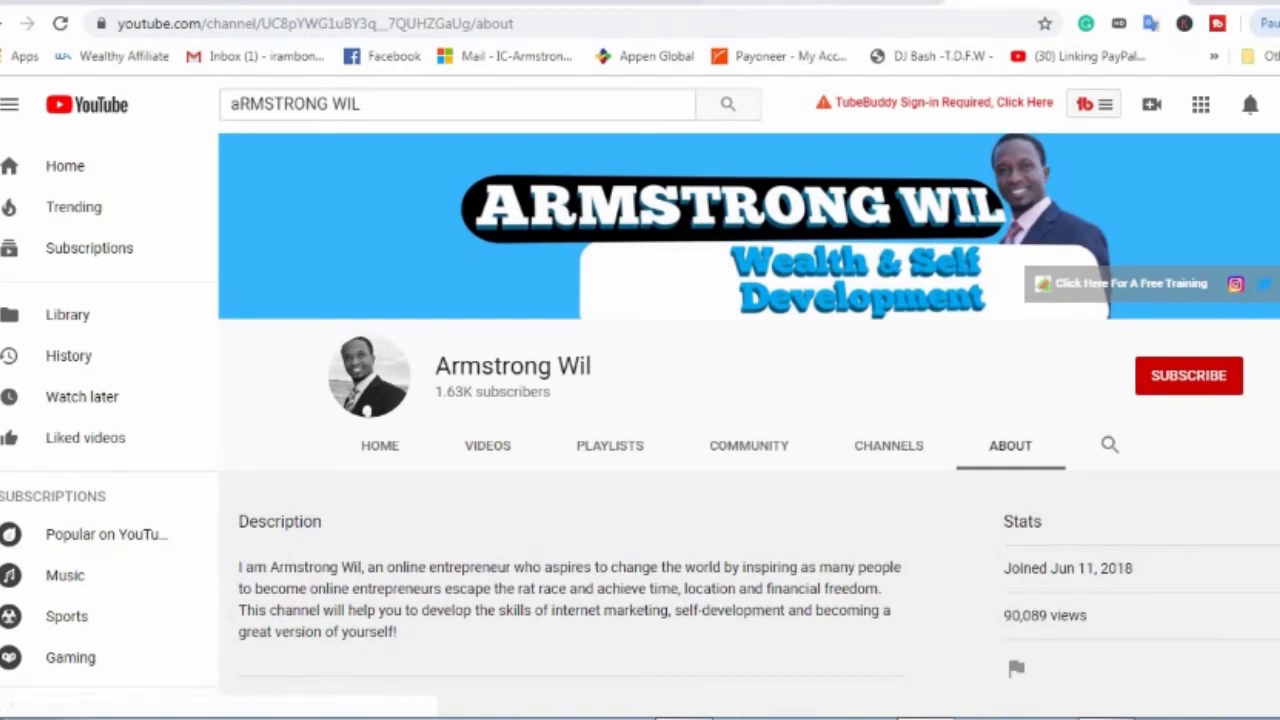
pyautogui.click(820, 3)
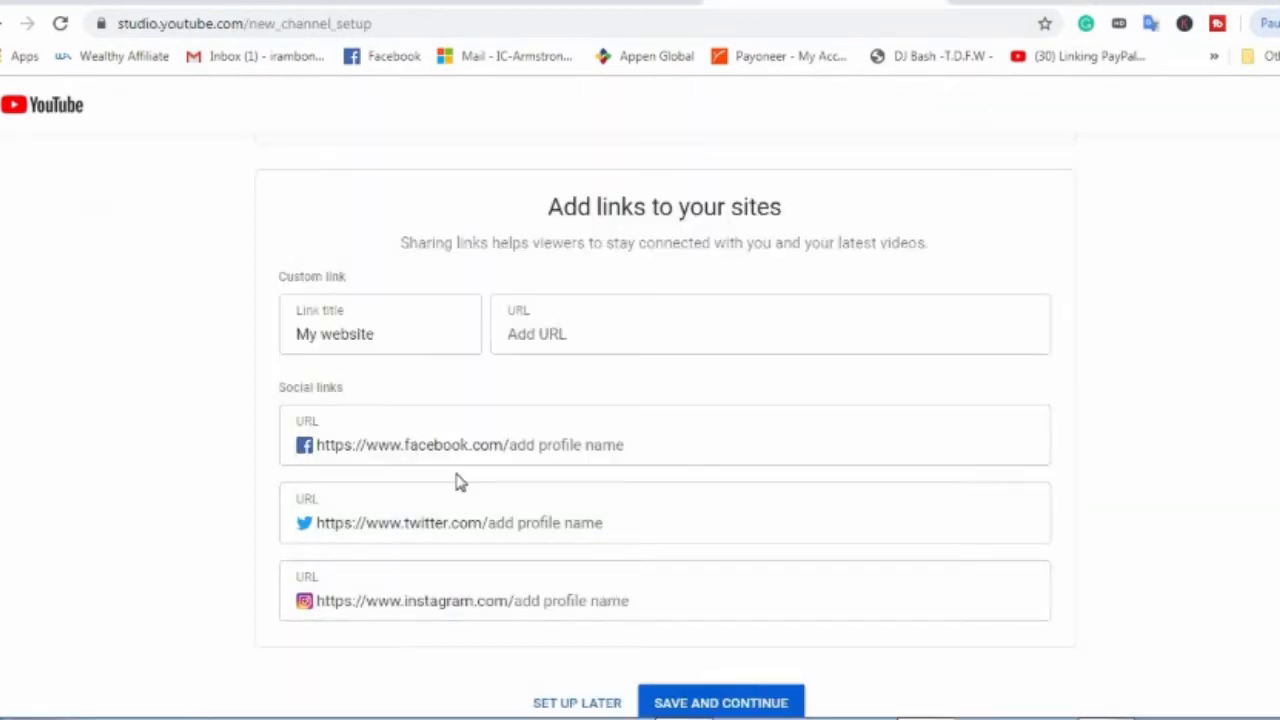
pyautogui.scroll(-1, 664, 420)
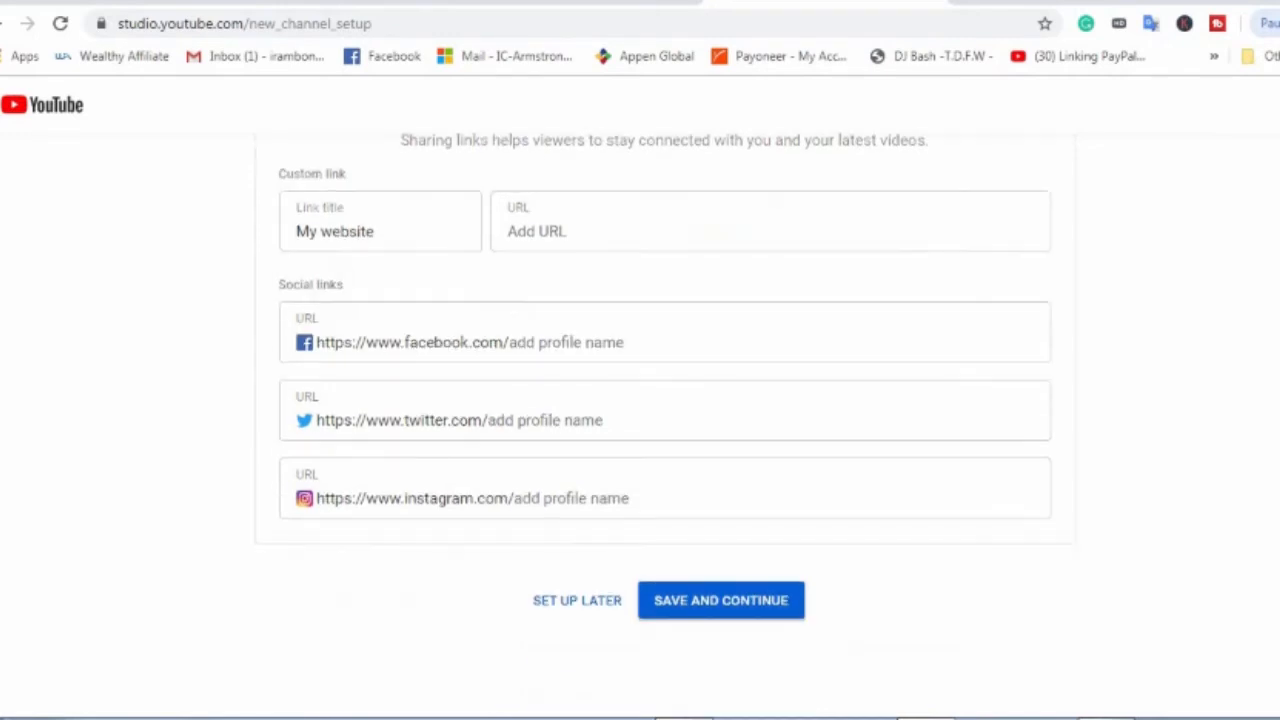
# - Save the channel setup and come back to the new TAKAZA IBIRO channel home page
pyautogui.click(735, 604)
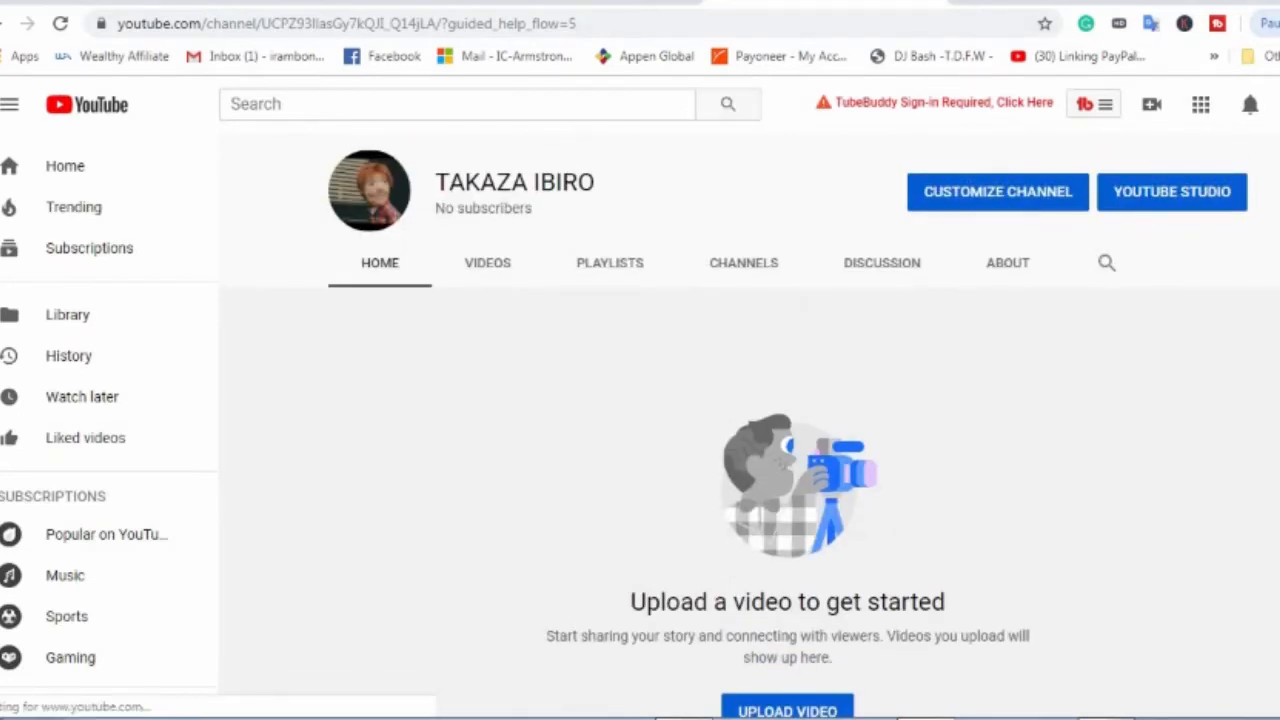
pyautogui.click(1040, 3)
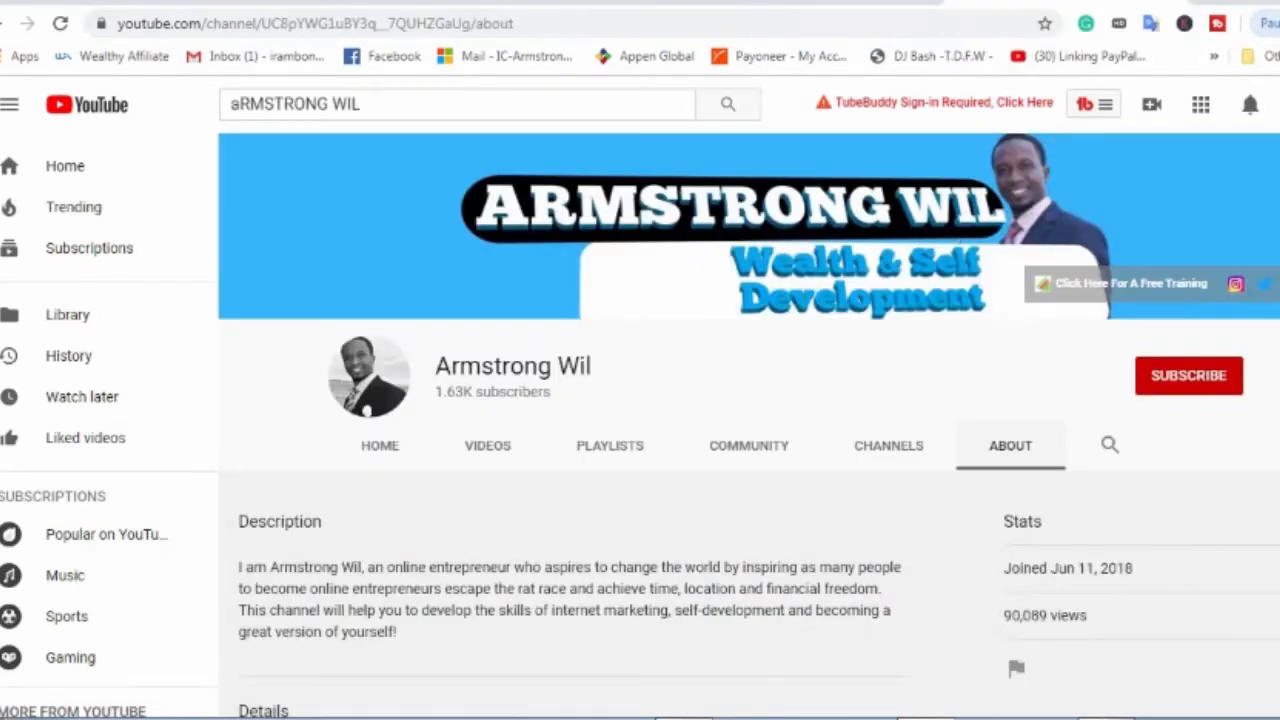
pyautogui.click(580, 3)
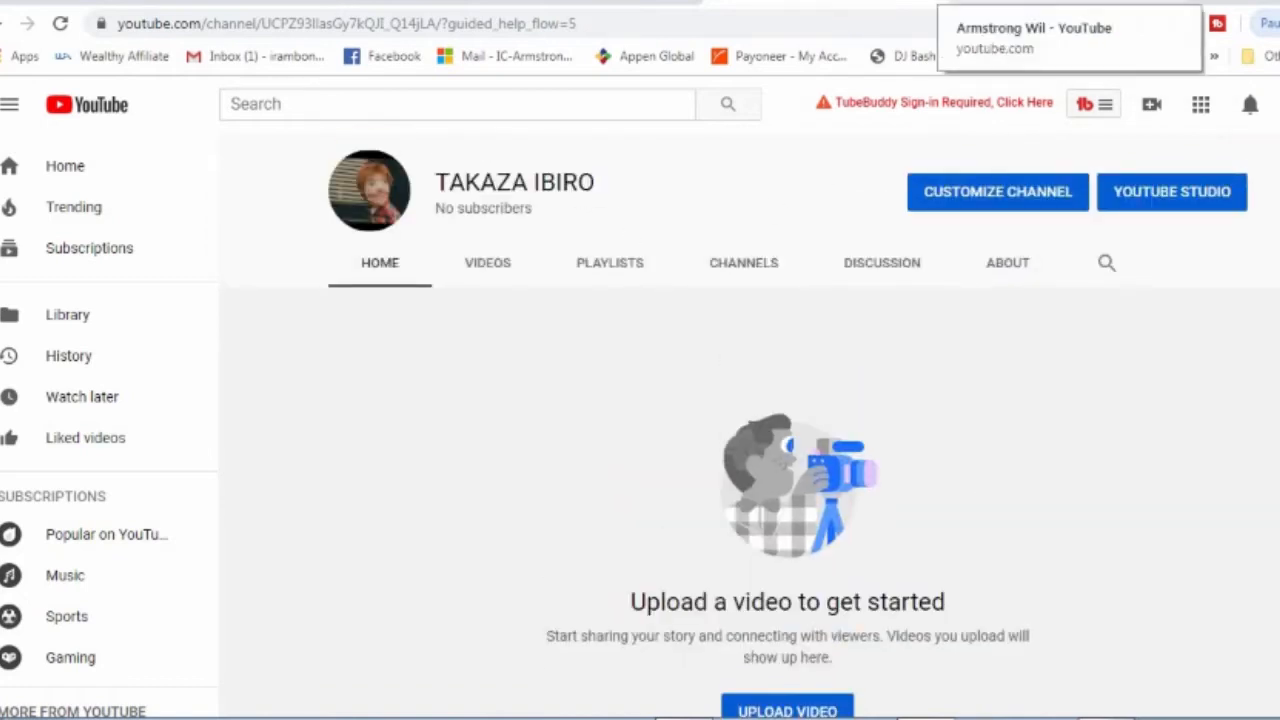
# - Compare the reference channel with TAKAZA IBIRO, then start a new Google browser tab
pyautogui.click(1040, 3)
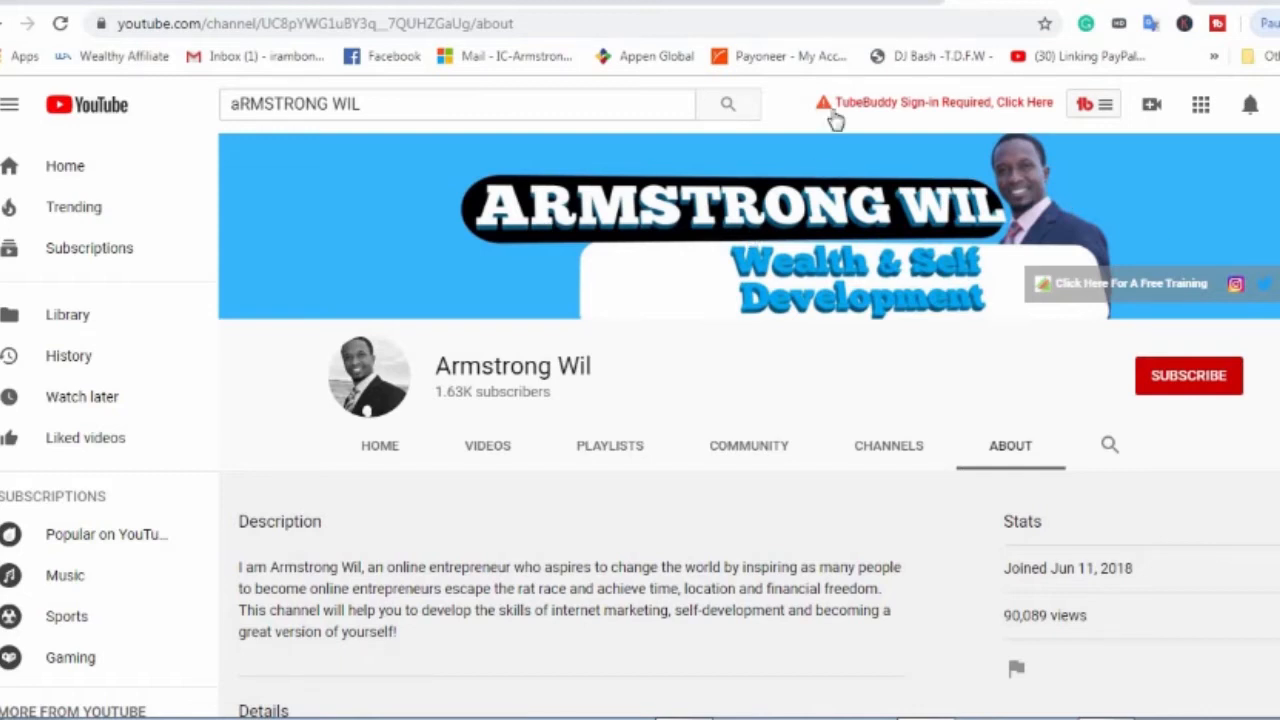
pyautogui.click(580, 3)
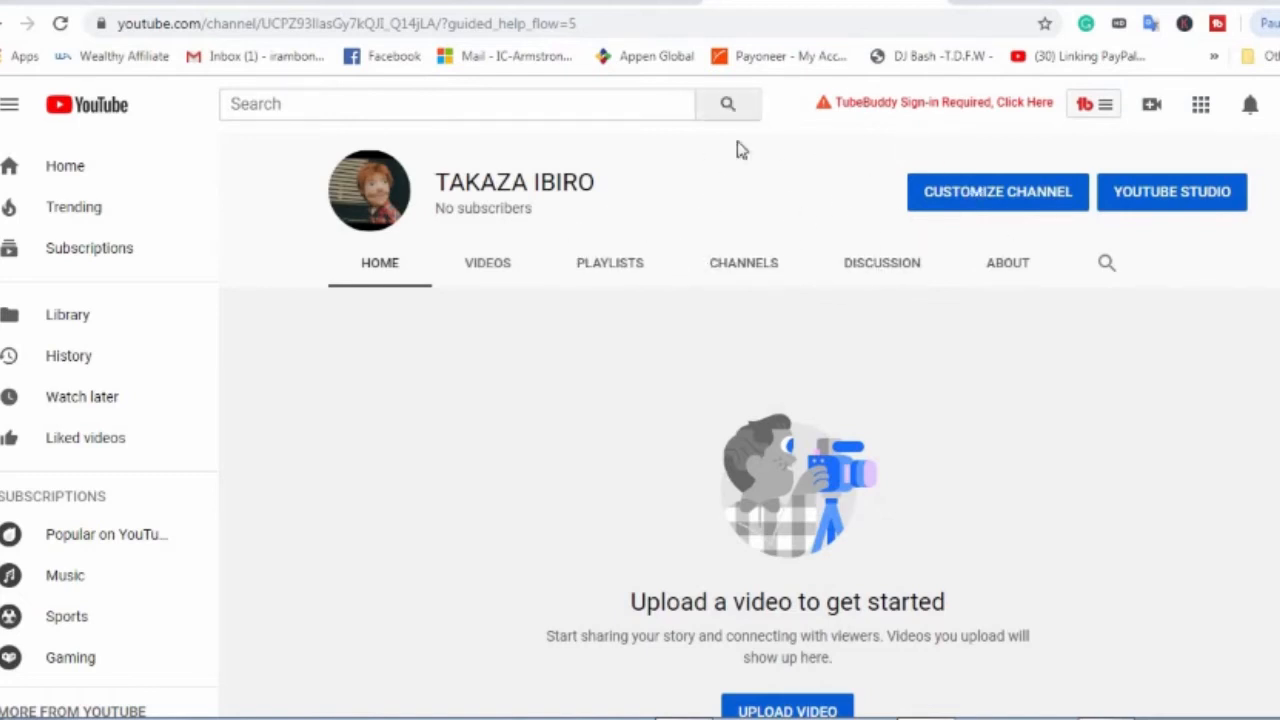
pyautogui.click(1000, 5)
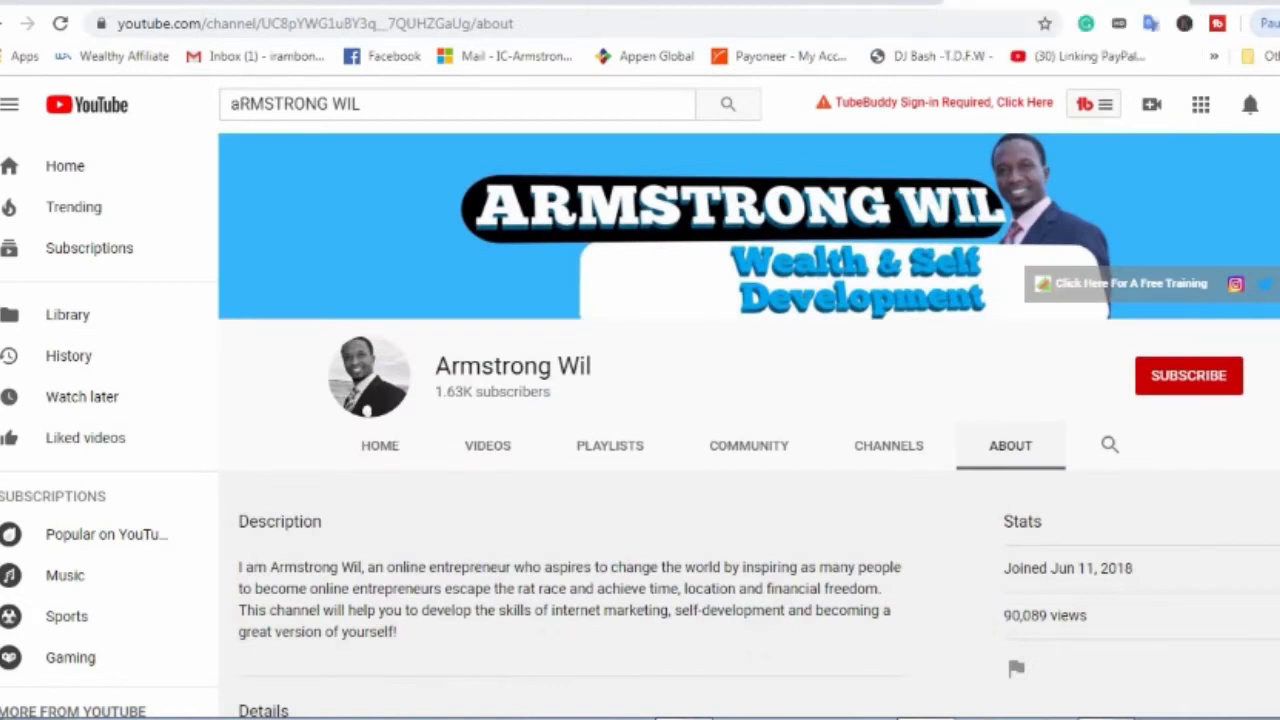
pyautogui.click(1222, 3)
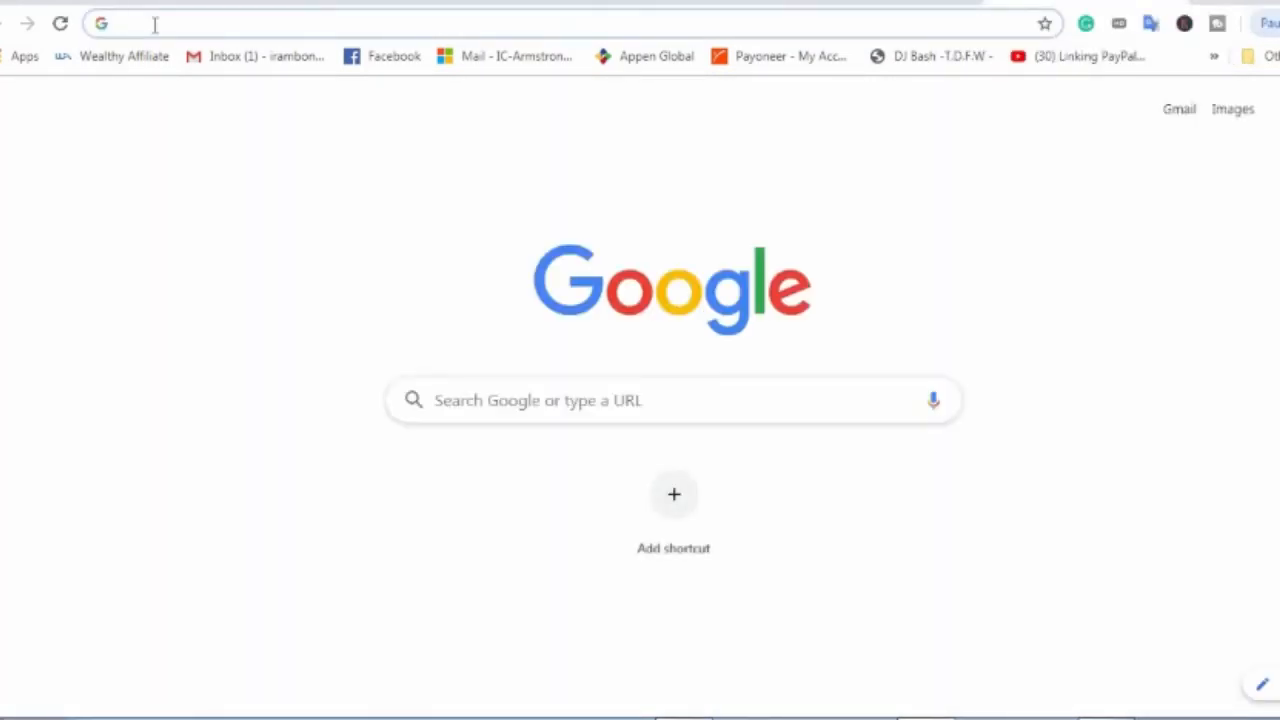
# - Go to canva.com using the address bar's autocomplete suggestion
pyautogui.write('C')
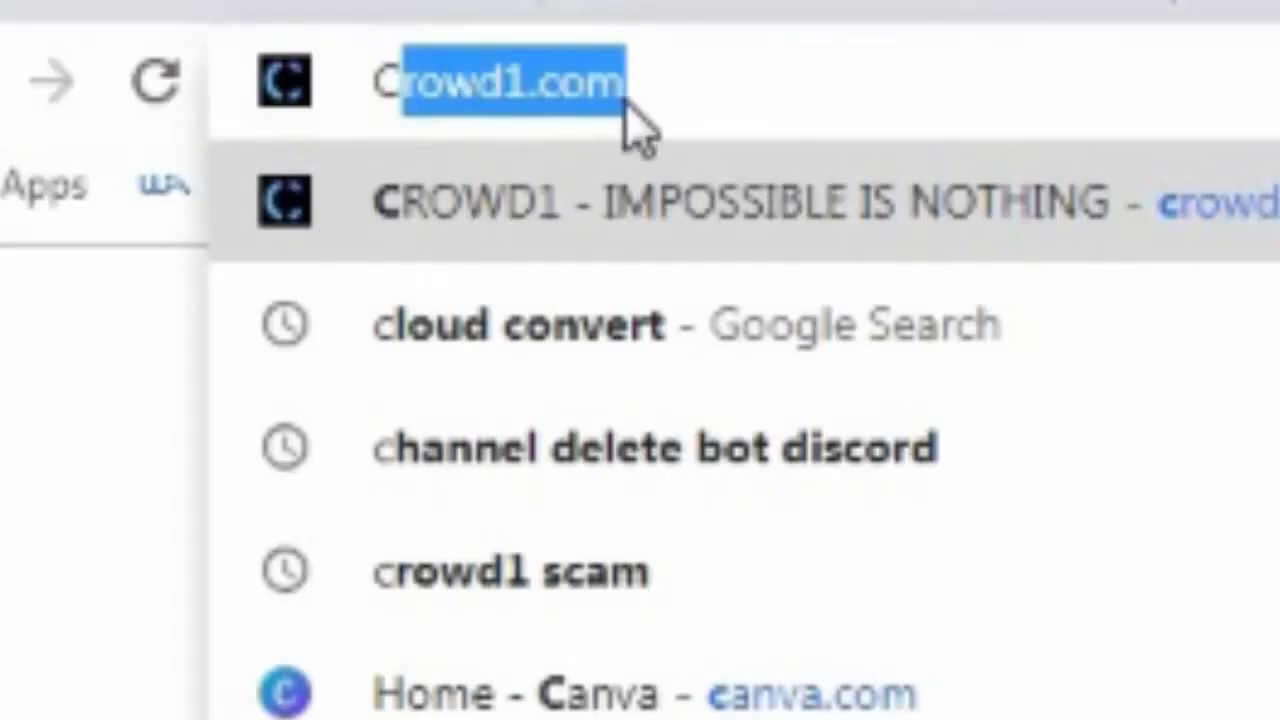
pyautogui.write('AN')
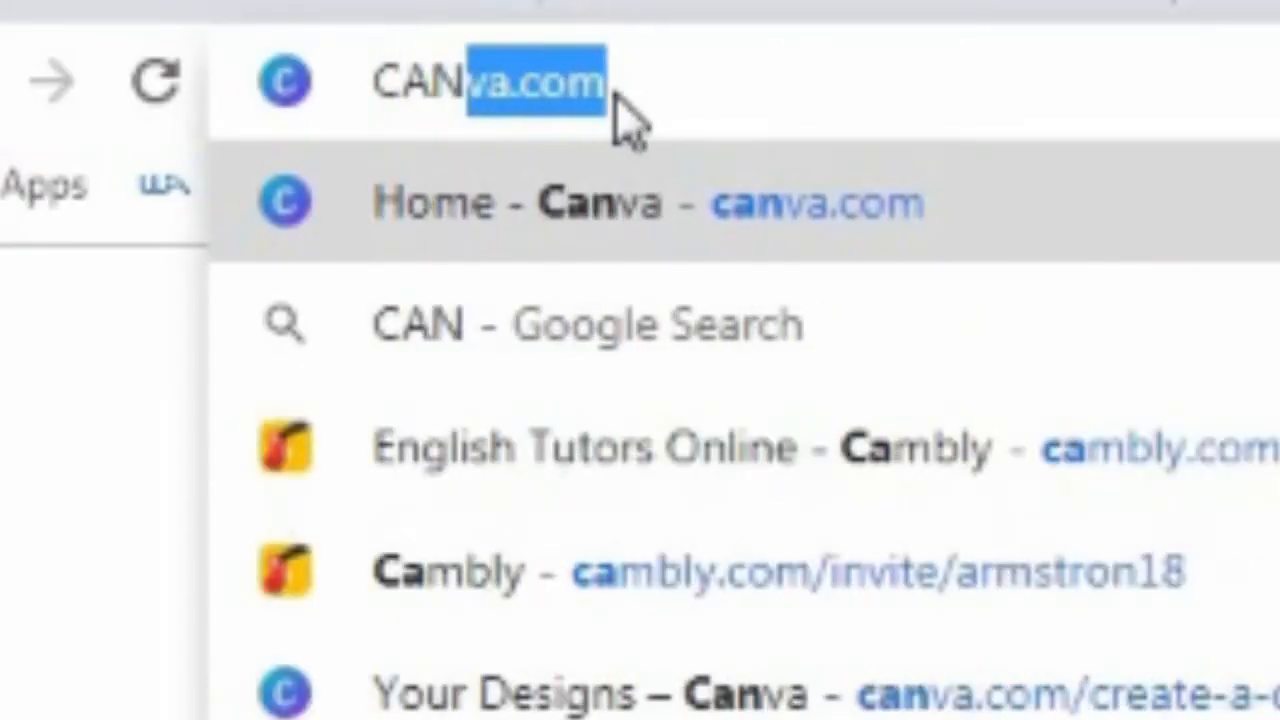
pyautogui.click(634, 98)
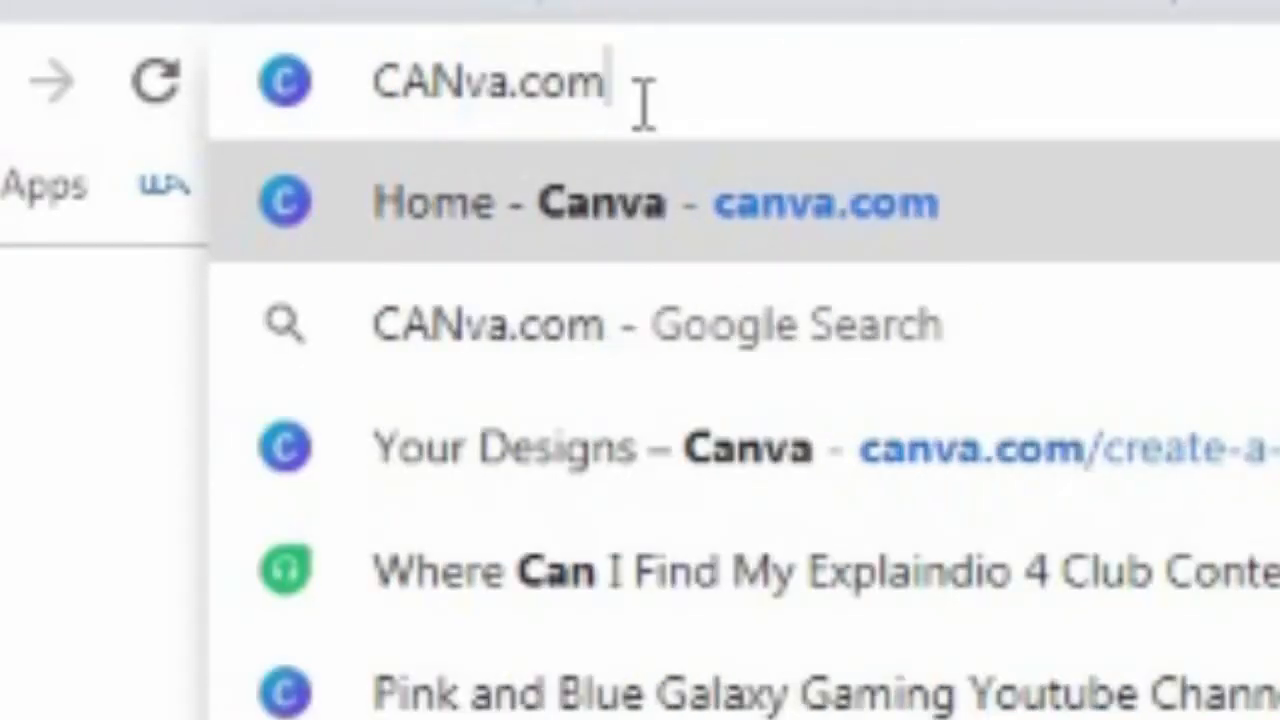
pyautogui.press('Return')
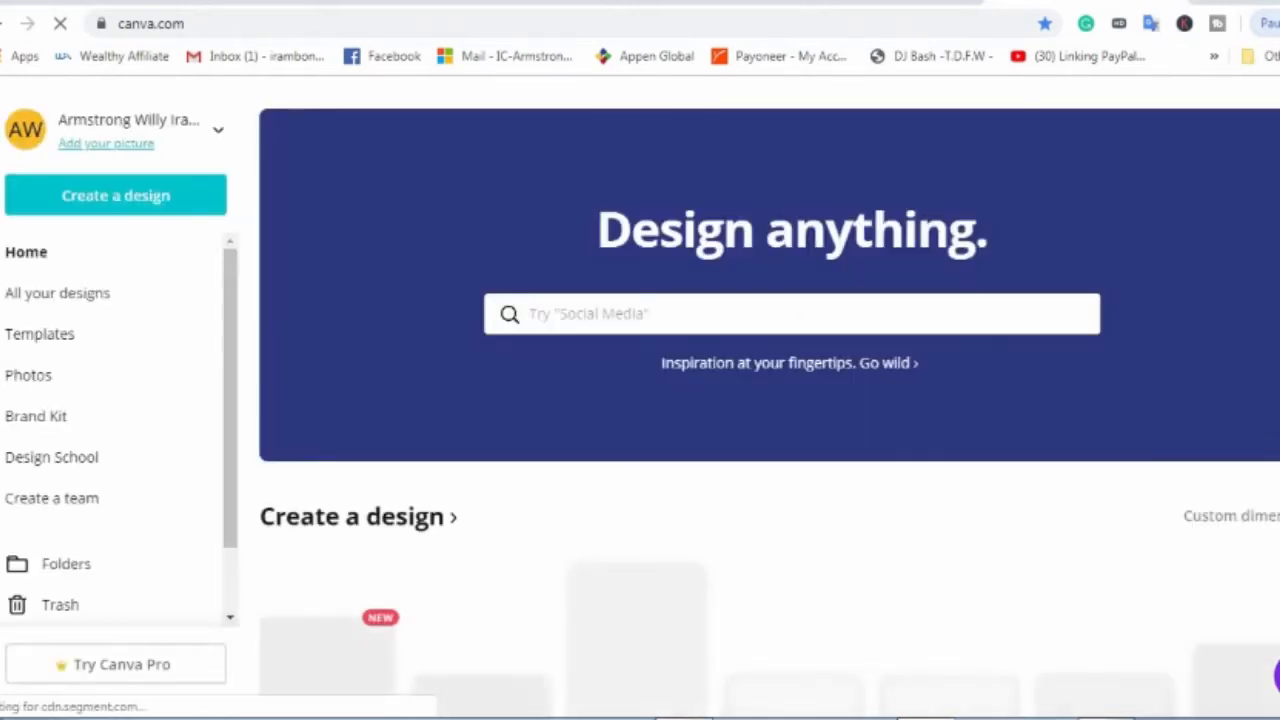
# - Search 'you' in Canva's 'Design anything' box to bring up YouTube Channel Art
pyautogui.scroll(-4, 1154, 211)
pyautogui.scroll(4, 1154, 211)
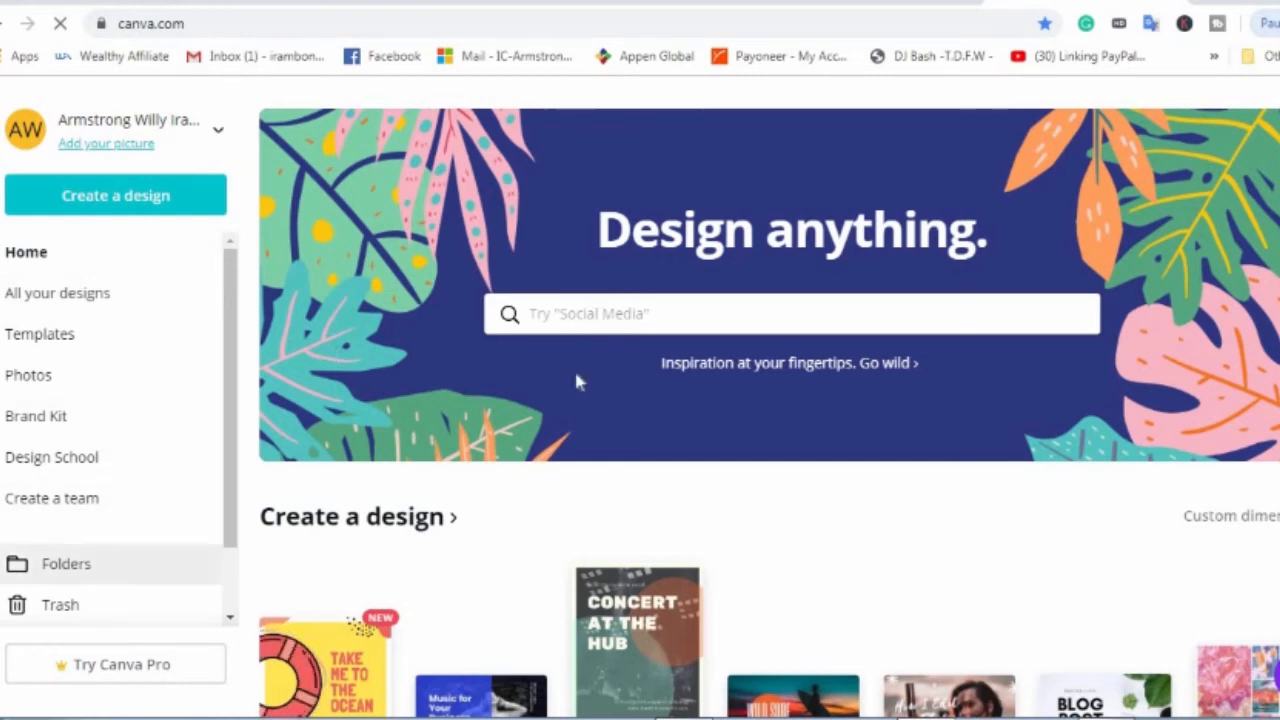
pyautogui.click(586, 316)
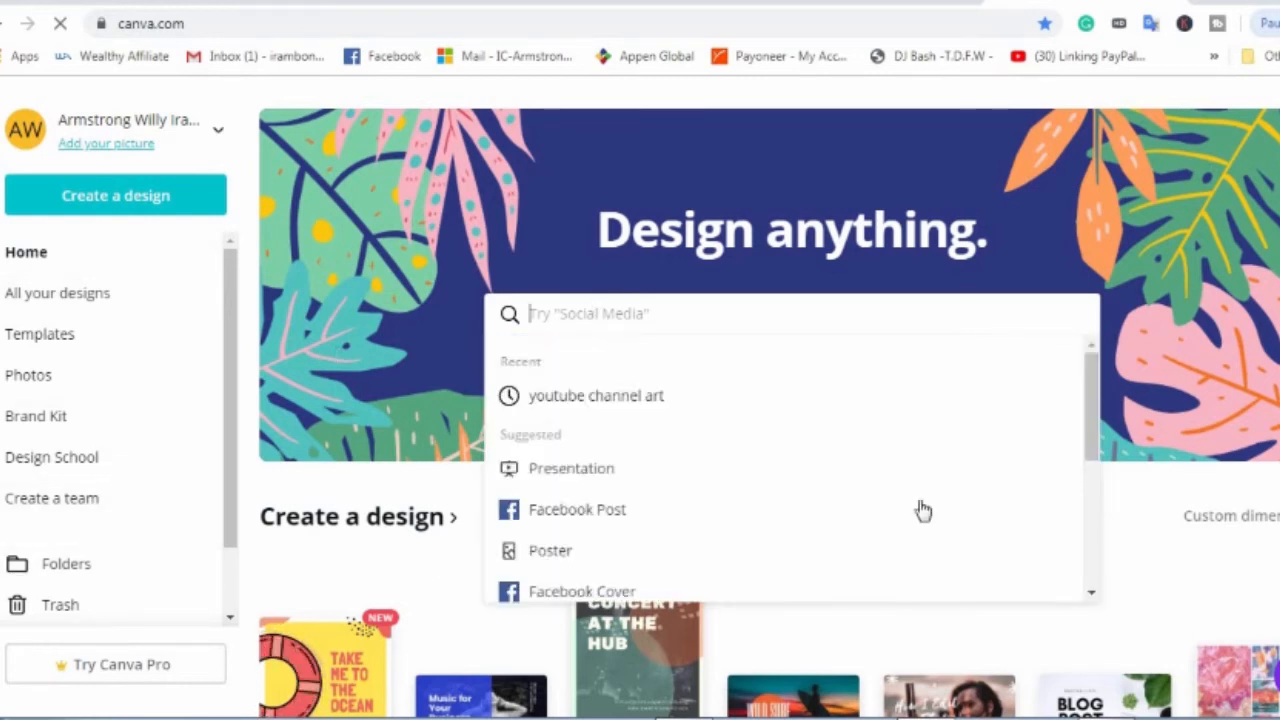
pyautogui.moveTo(1088, 418); pyautogui.dragTo(1097, 495)
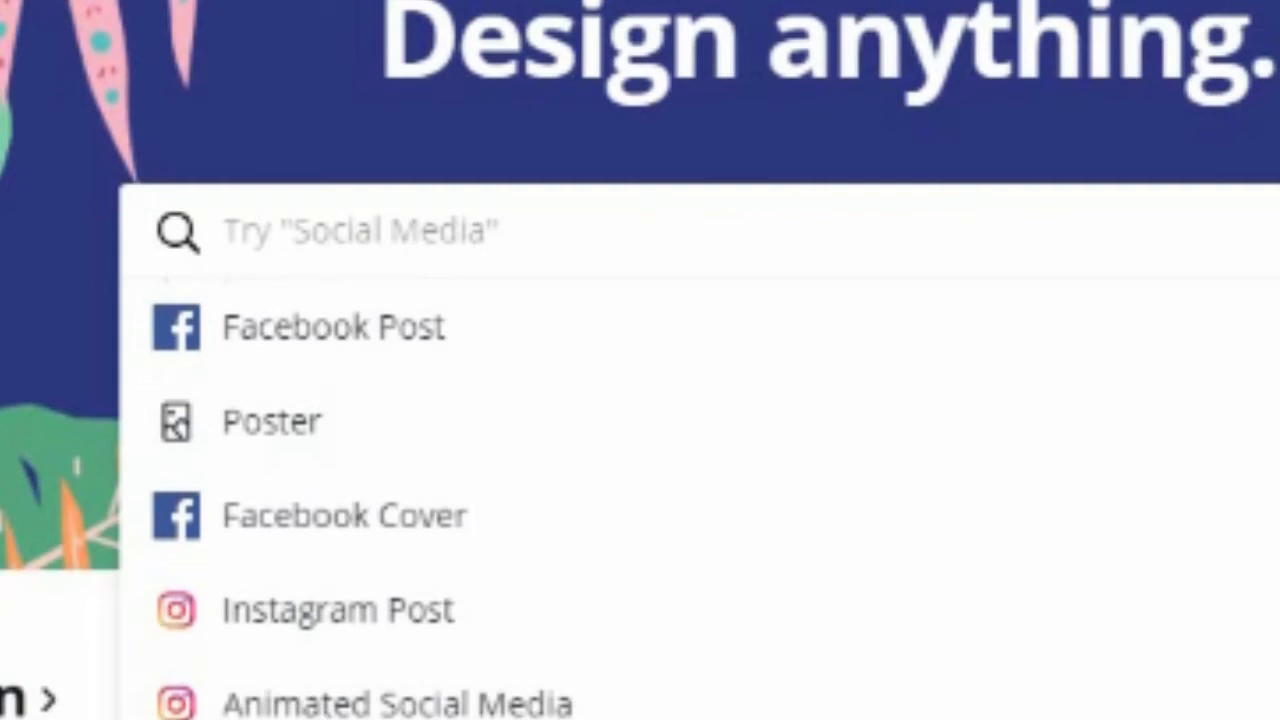
pyautogui.scroll(-1, 700, 497)
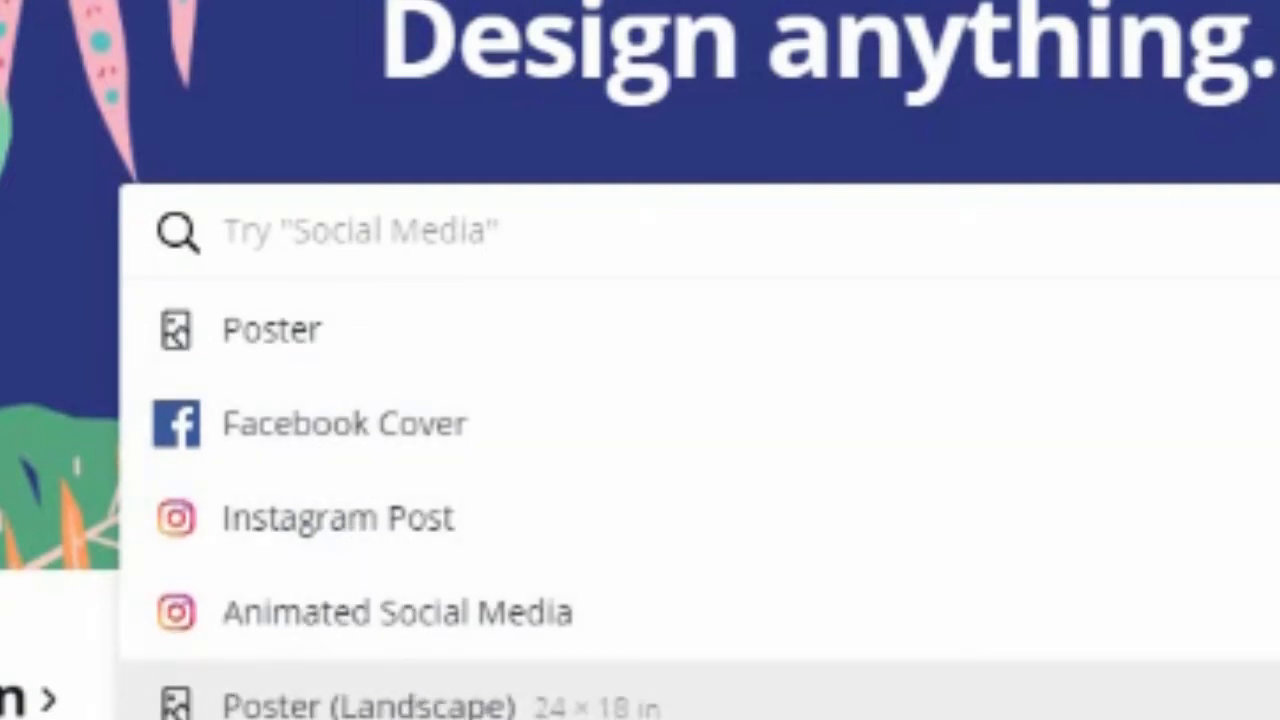
pyautogui.scroll(-1, 700, 497)
pyautogui.scroll(-2, 362, 500)
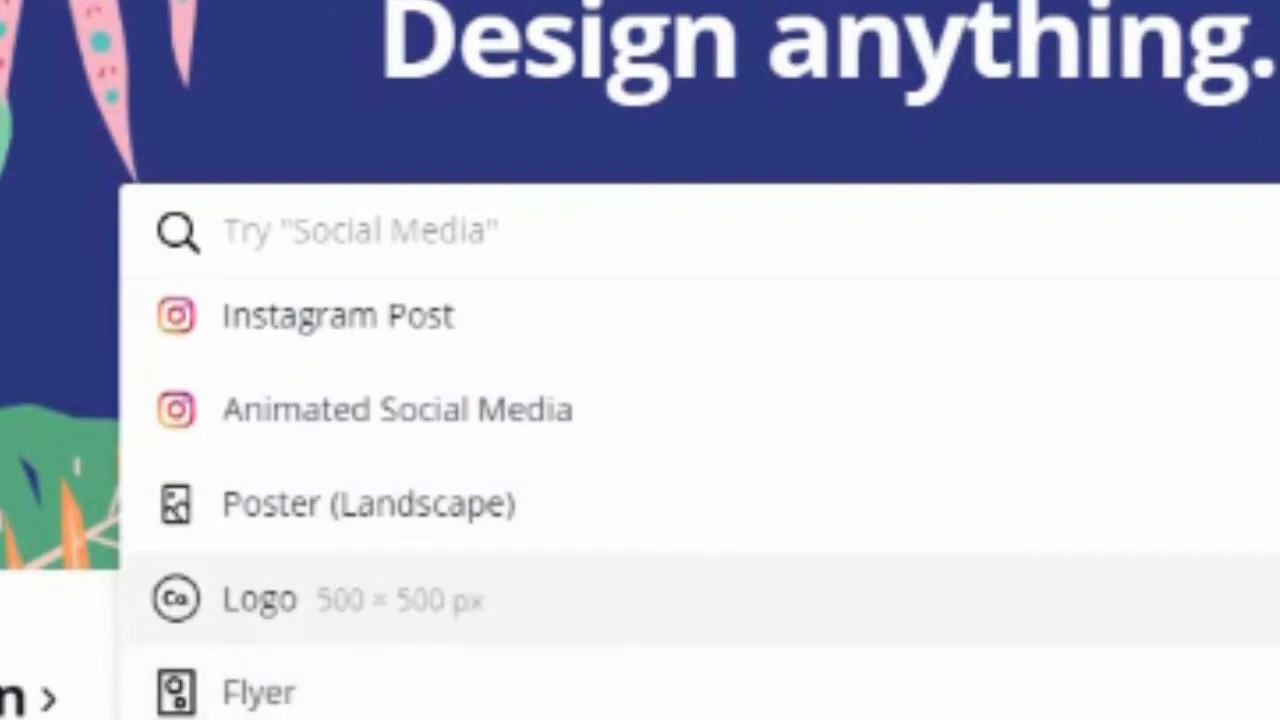
pyautogui.scroll(-1, 362, 500)
pyautogui.scroll(3, 700, 500)
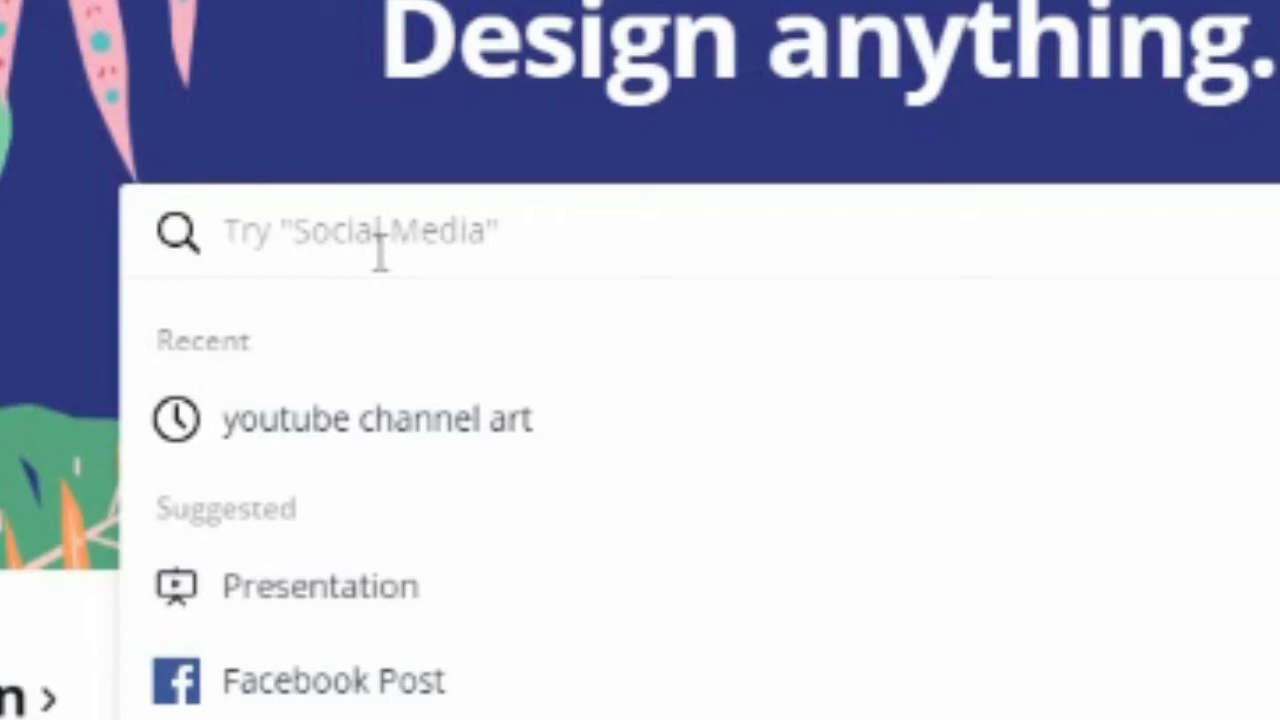
pyautogui.write('y')
pyautogui.write('ou')
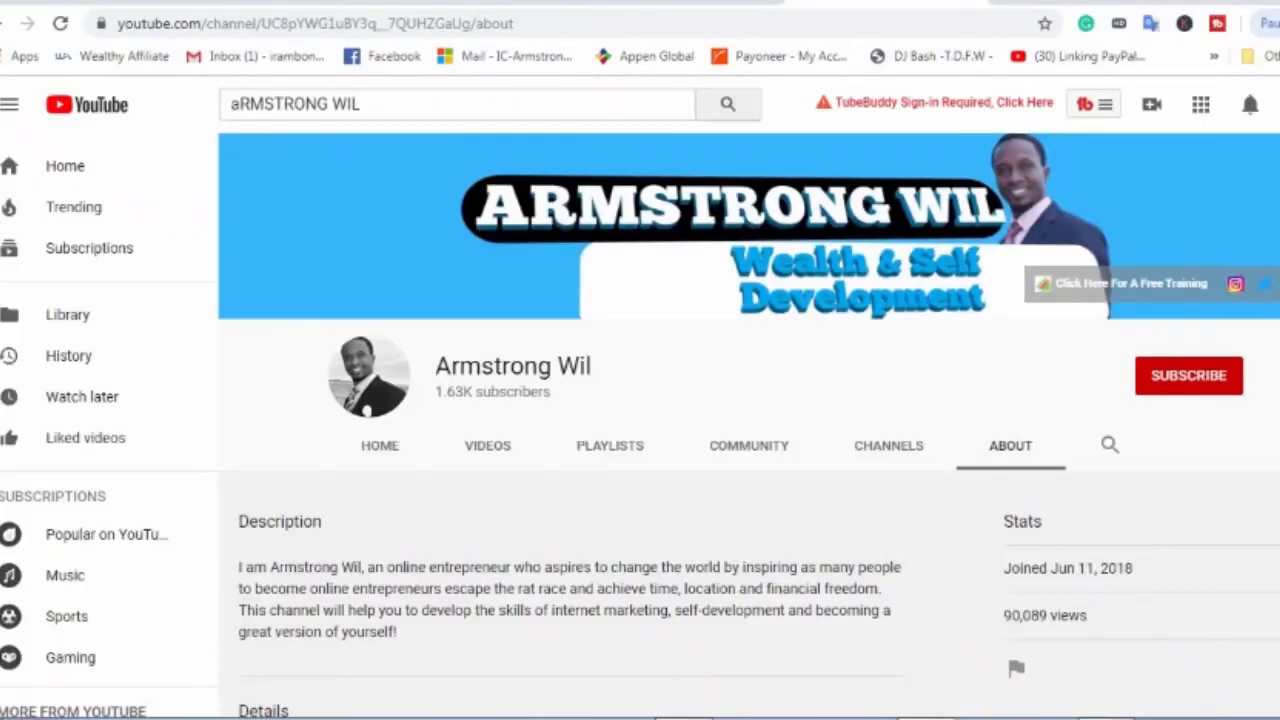
# - Browse the reference channel's VIDEOS uploads, then return to Canva's 'you' design search
pyautogui.click(590, 4)
pyautogui.click(810, 4)
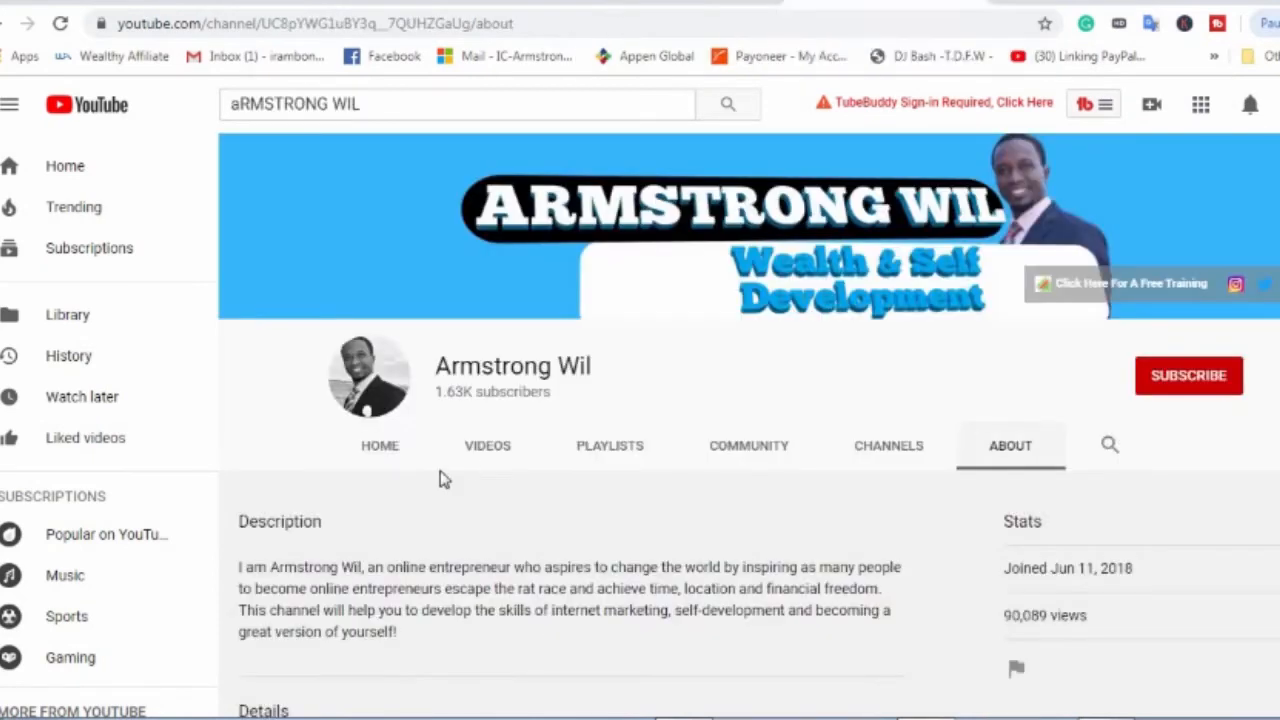
pyautogui.click(487, 447)
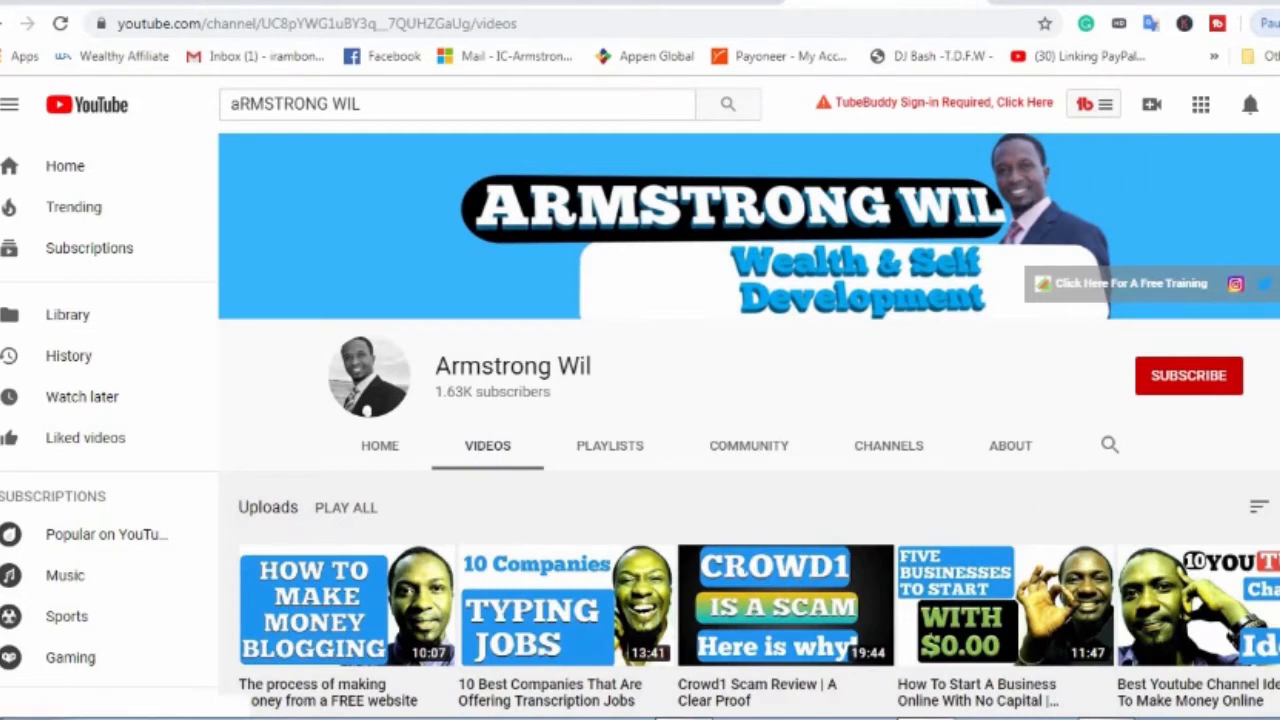
pyautogui.scroll(-2, 1175, 483)
pyautogui.scroll(-1, 1172, 480)
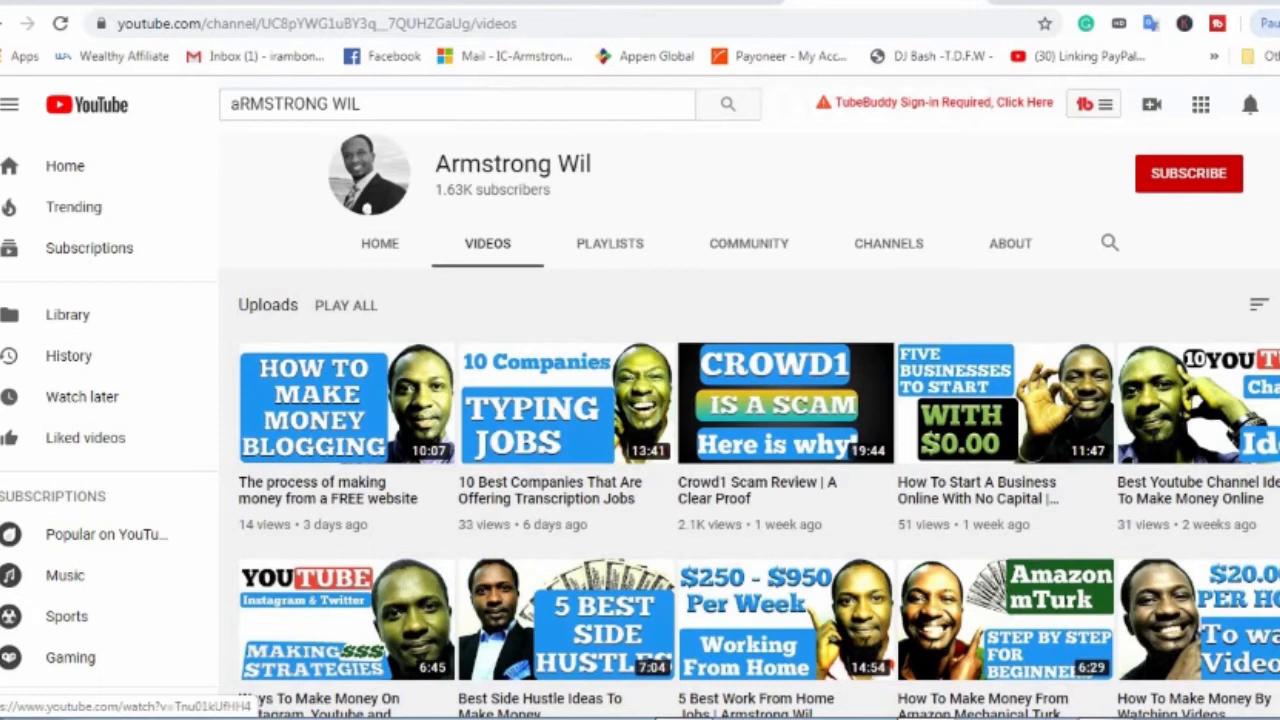
pyautogui.click(1100, 4)
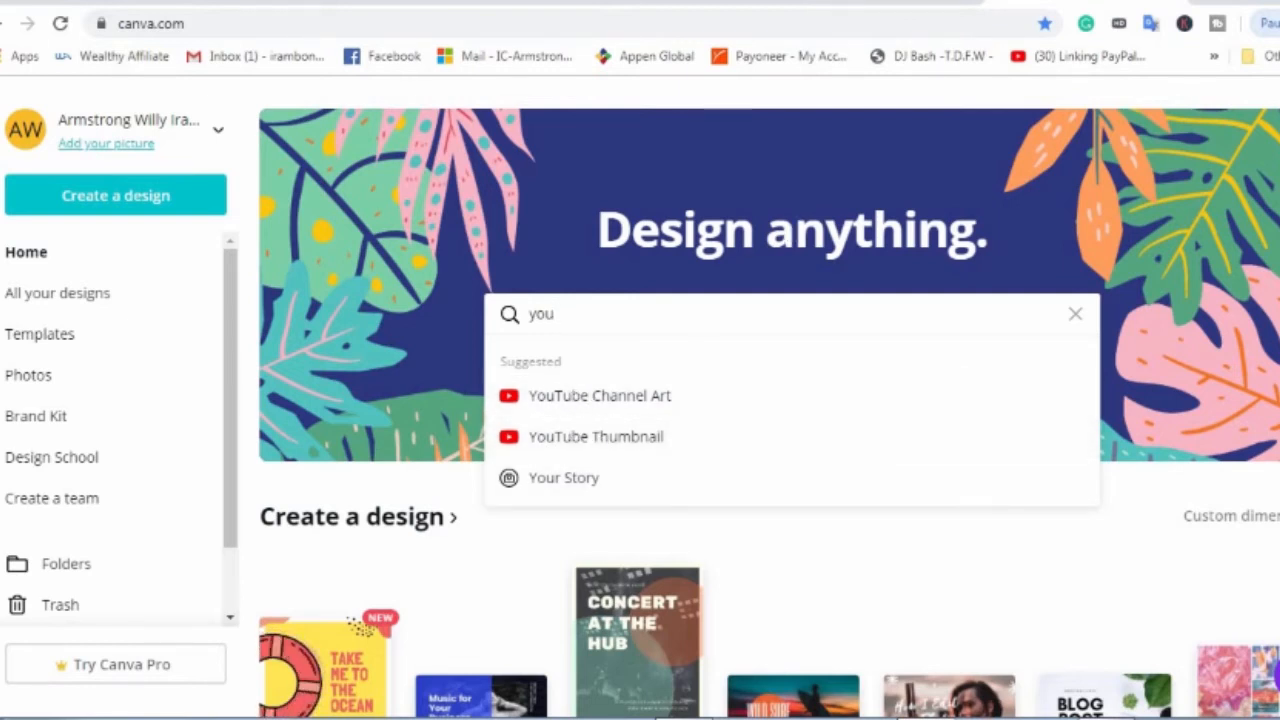
# - Show the YouTube Channel Art template results from the search suggestions
pyautogui.click(830, 2)
pyautogui.click(830, 2)
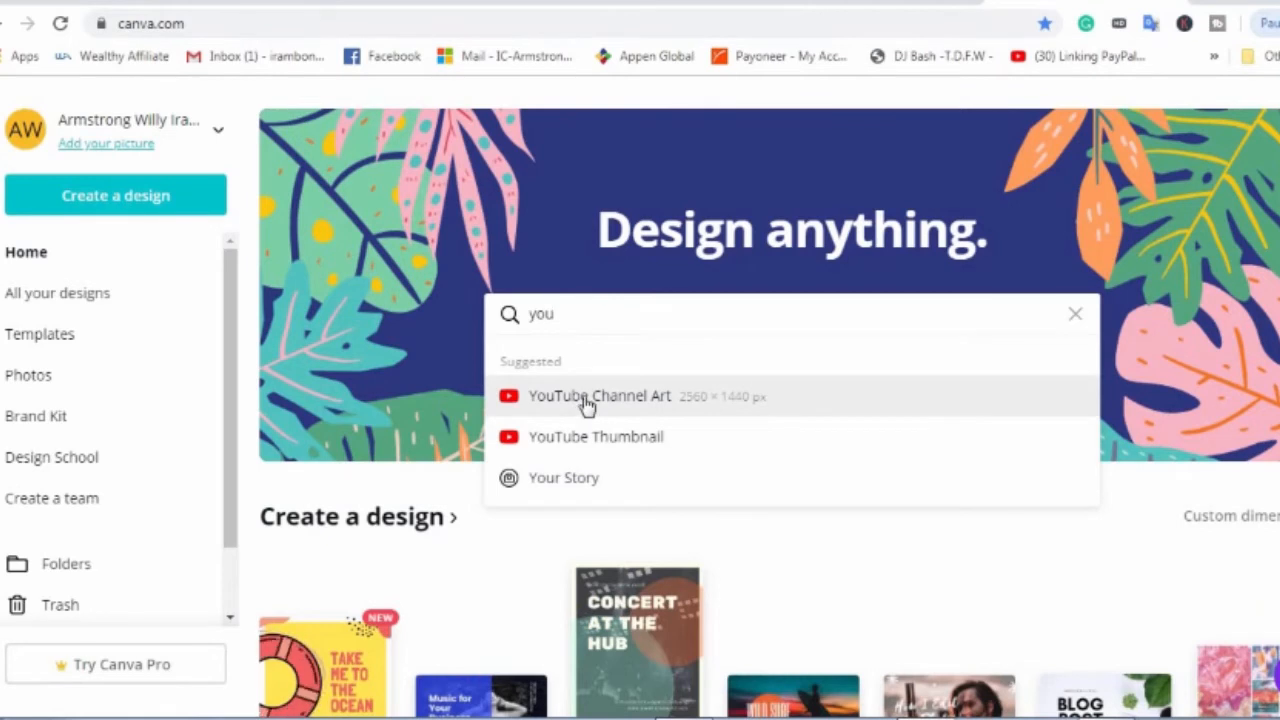
pyautogui.click(586, 398)
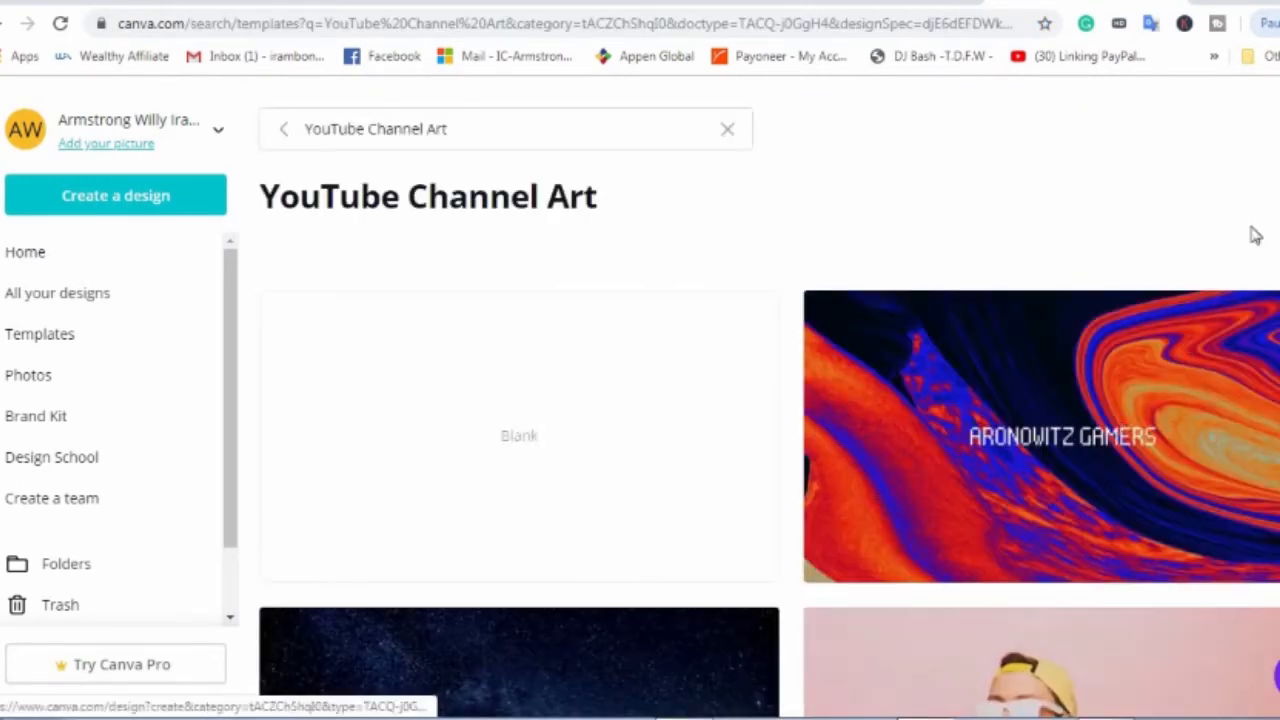
# - Pick the Aronowitz Gamers neon marble template from the Channel Art results
pyautogui.scroll(-2, 768, 420)
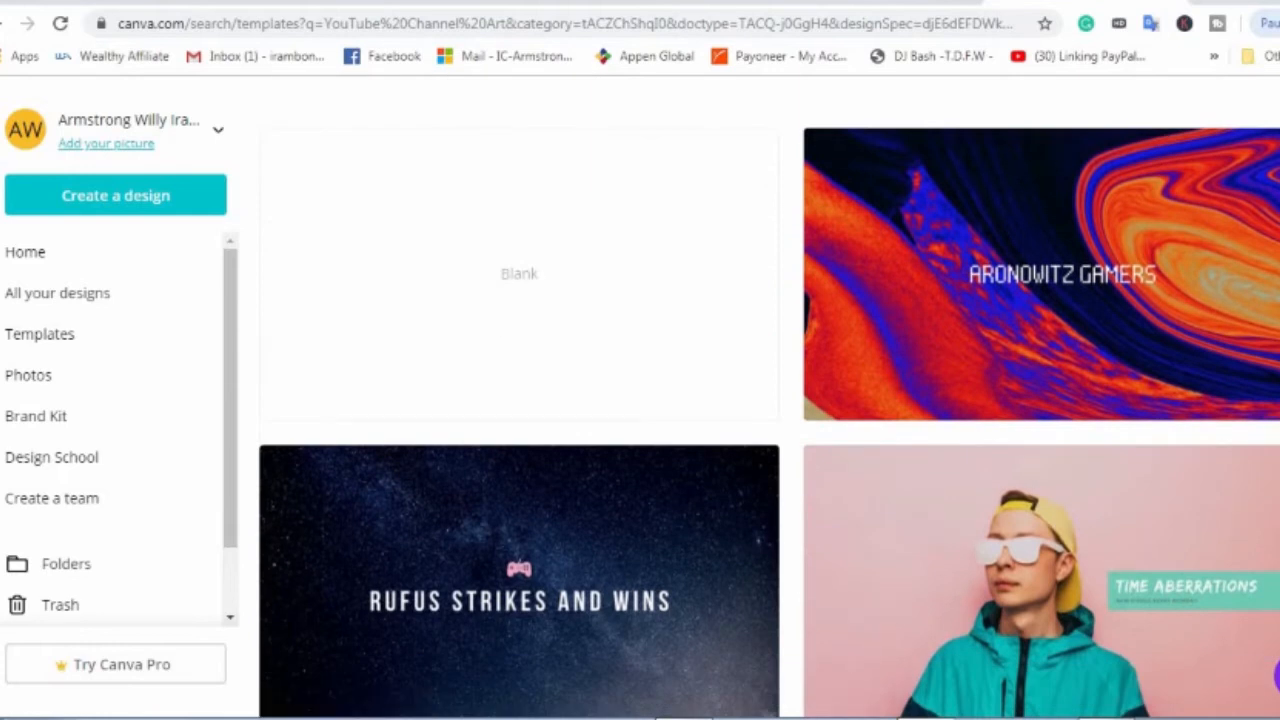
pyautogui.scroll(-6, 768, 420)
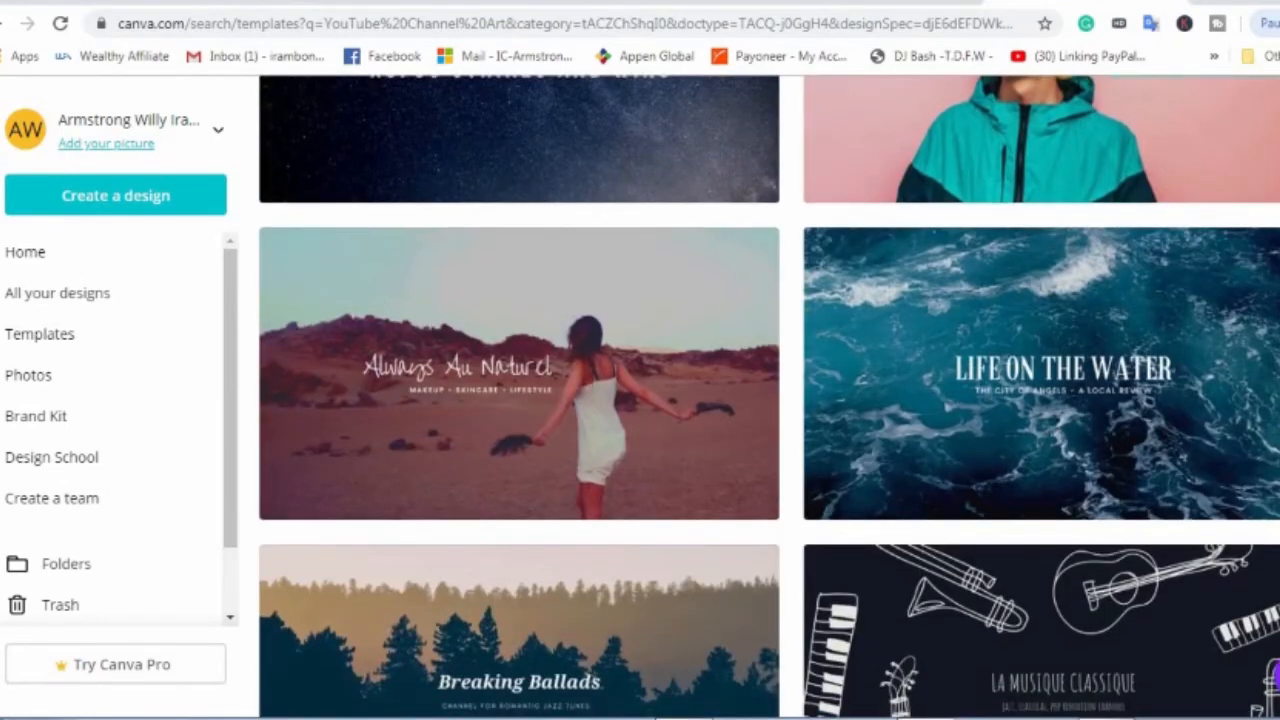
pyautogui.scroll(-15, 768, 420)
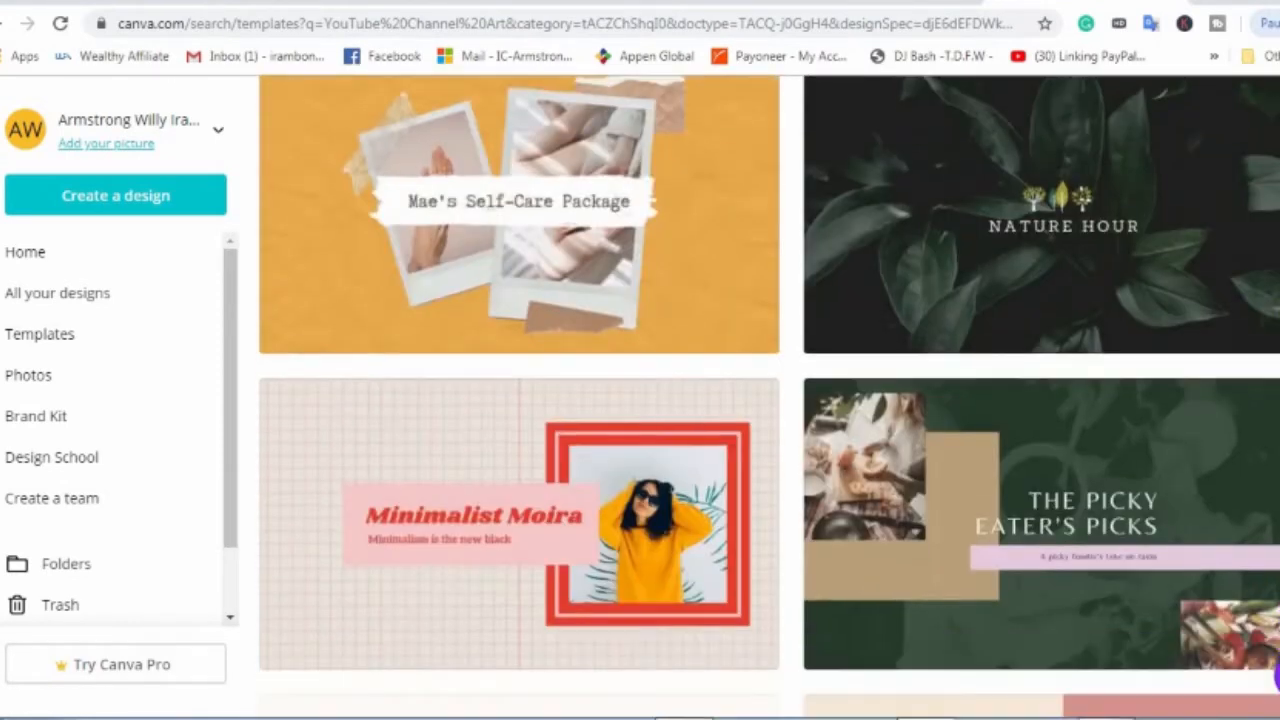
pyautogui.scroll(20, 768, 420)
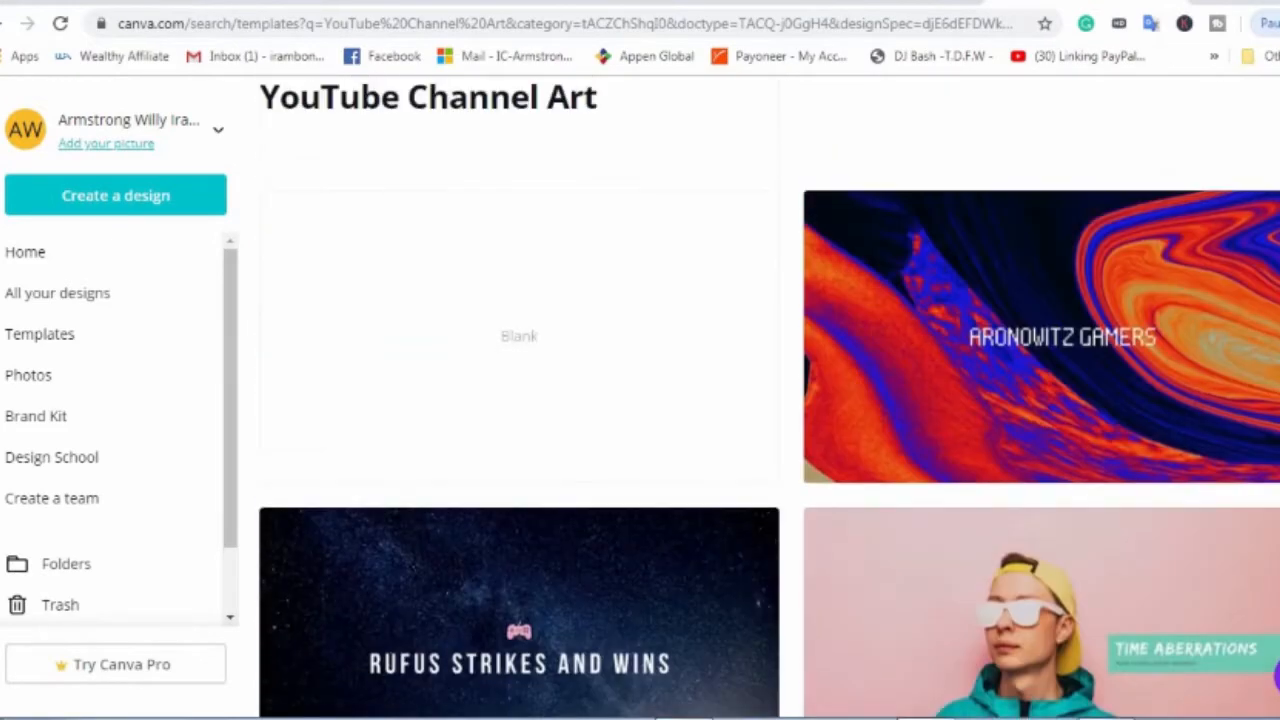
pyautogui.scroll(3, 768, 420)
pyautogui.scroll(-2, 600, 400)
pyautogui.scroll(2, 600, 400)
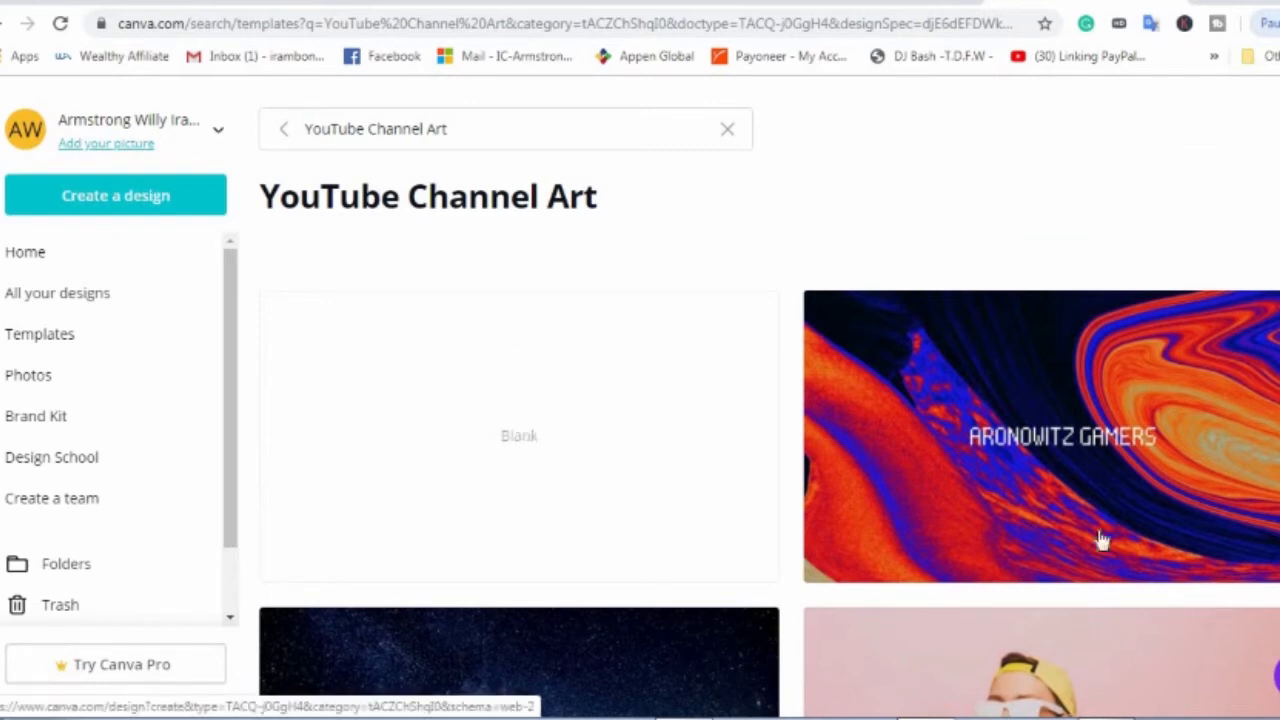
pyautogui.scroll(-2, 1010, 232)
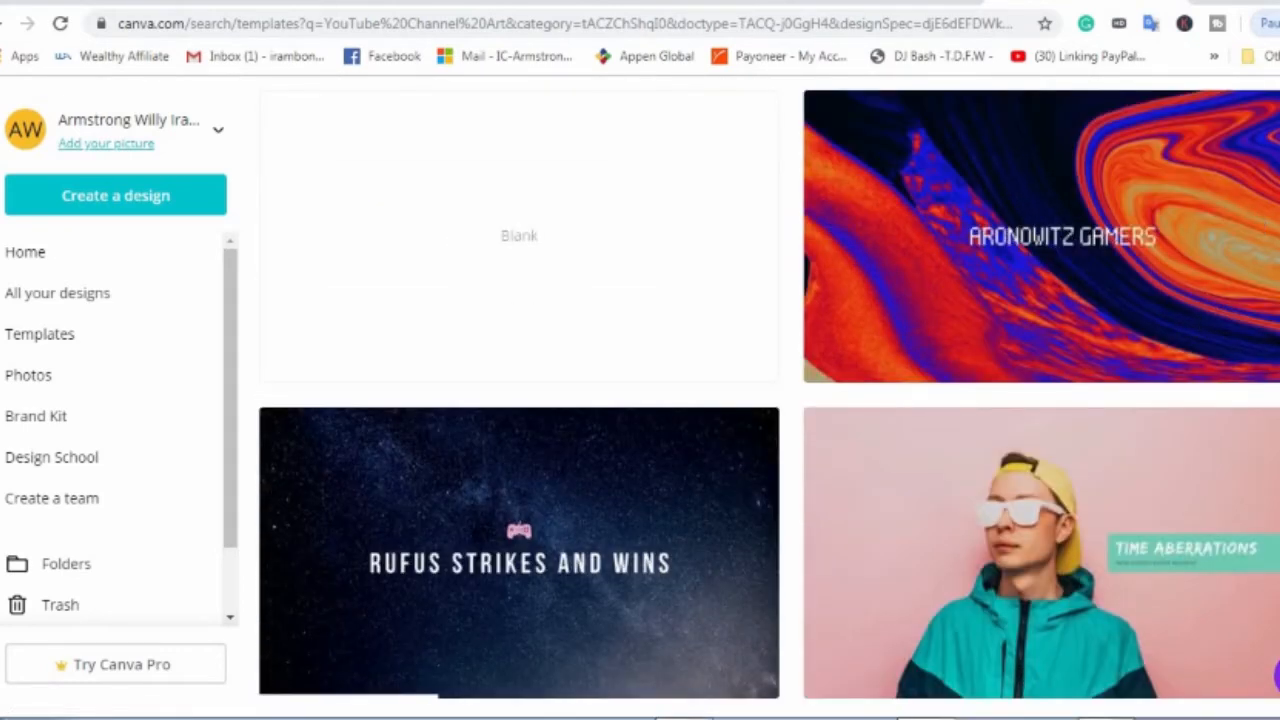
pyautogui.scroll(2, 1232, 344)
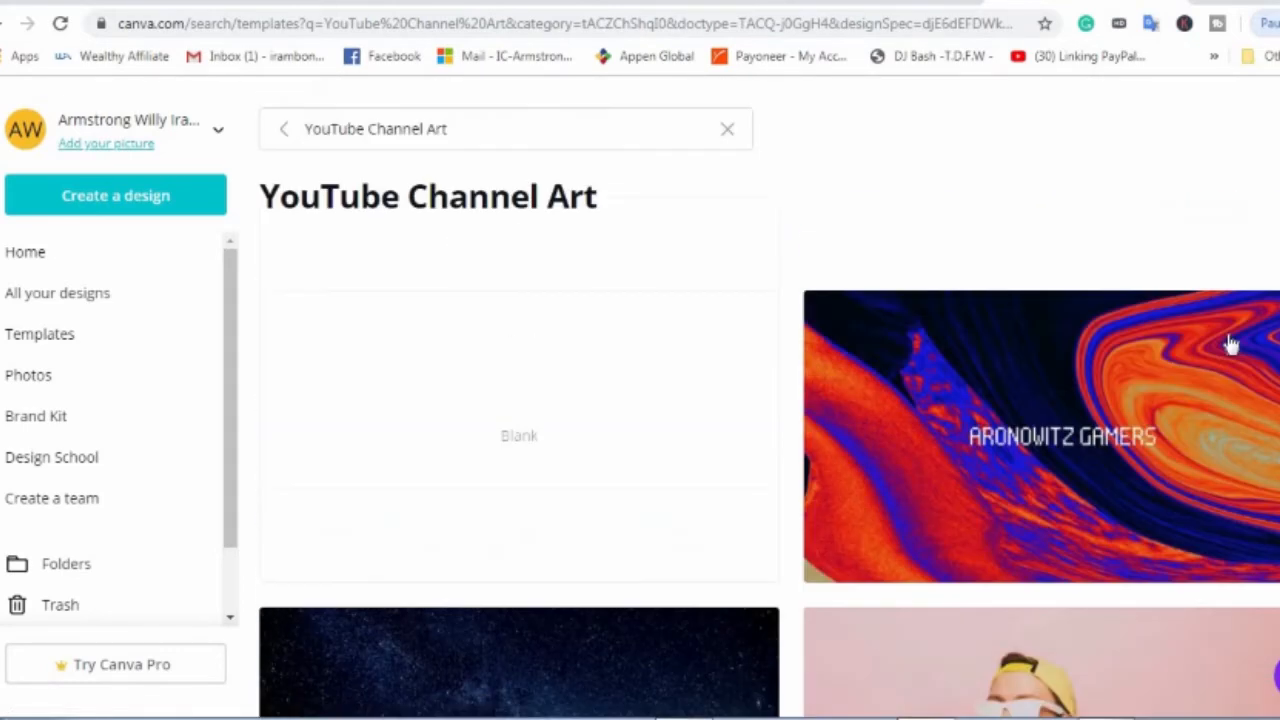
pyautogui.click(1104, 452)
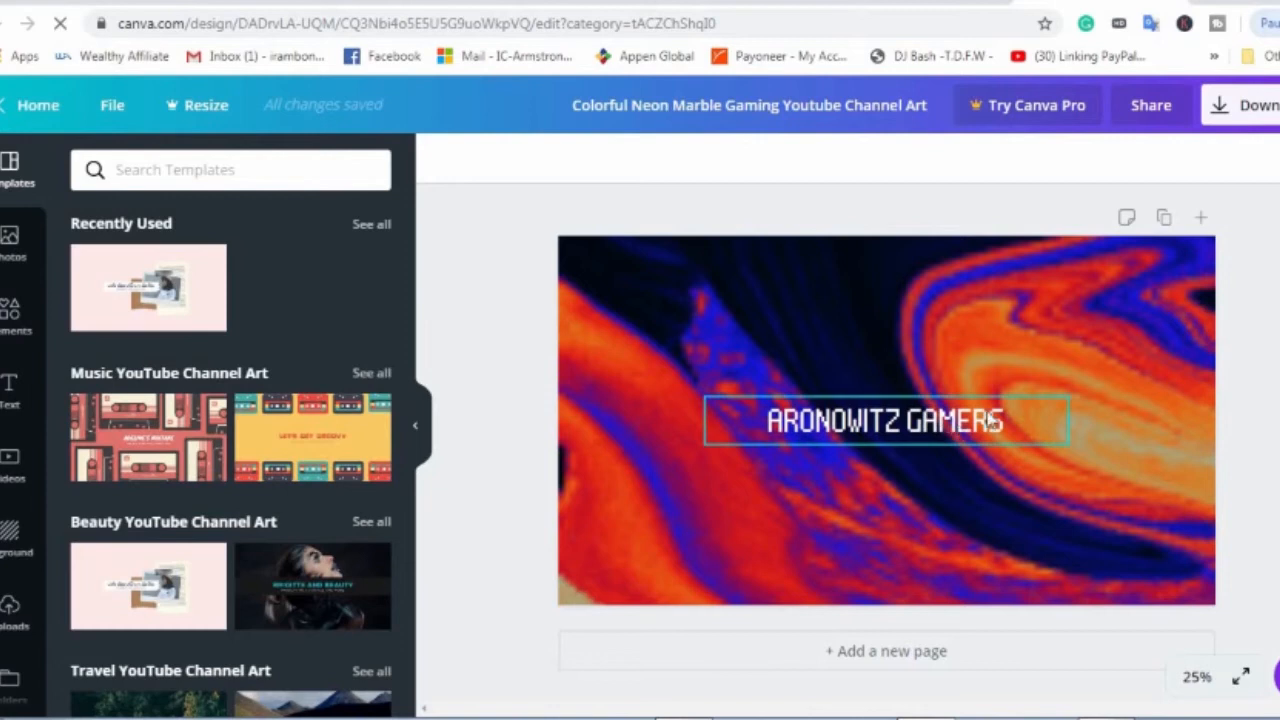
# - Delete the ARONOWITZ GAMERS title text, briefly checking the YouTube channel tab afterward
pyautogui.click(993, 422)
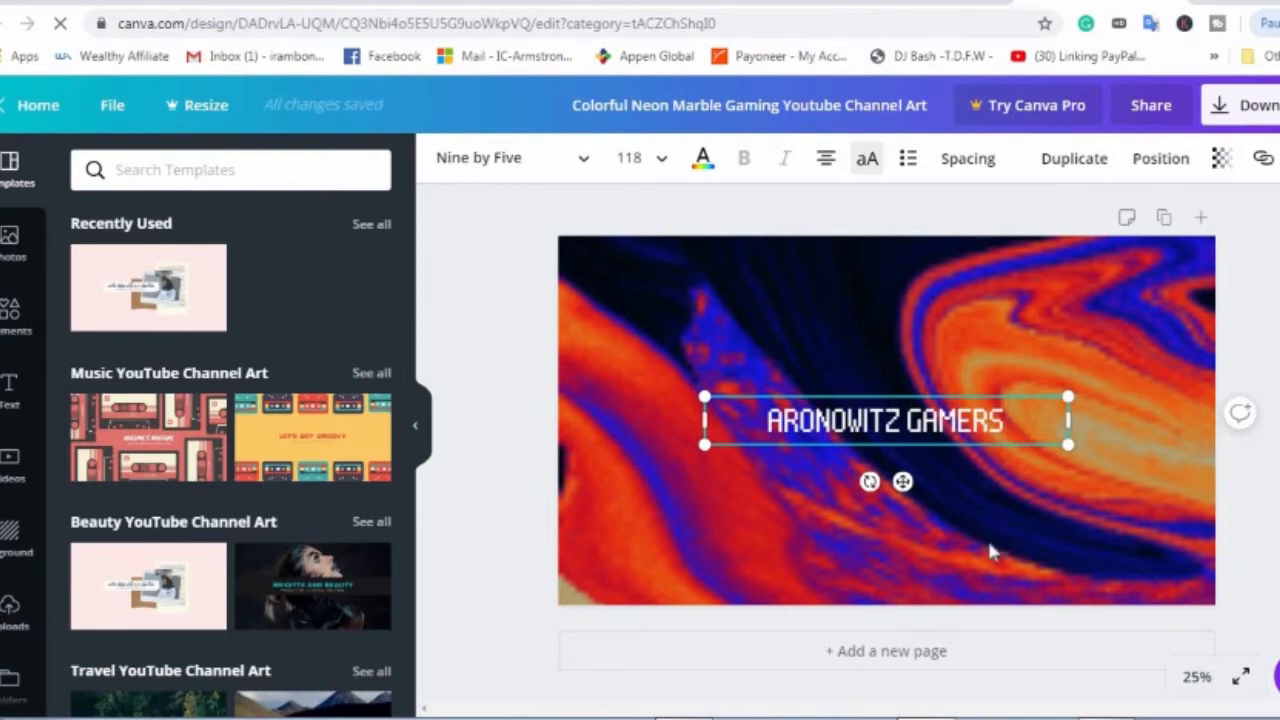
pyautogui.press('BackSpace')
pyautogui.press('BackSpace')
pyautogui.press('BackSpace')
pyautogui.press('BackSpace')
pyautogui.press('BackSpace')
pyautogui.press('BackSpace')
pyautogui.press('BackSpace')
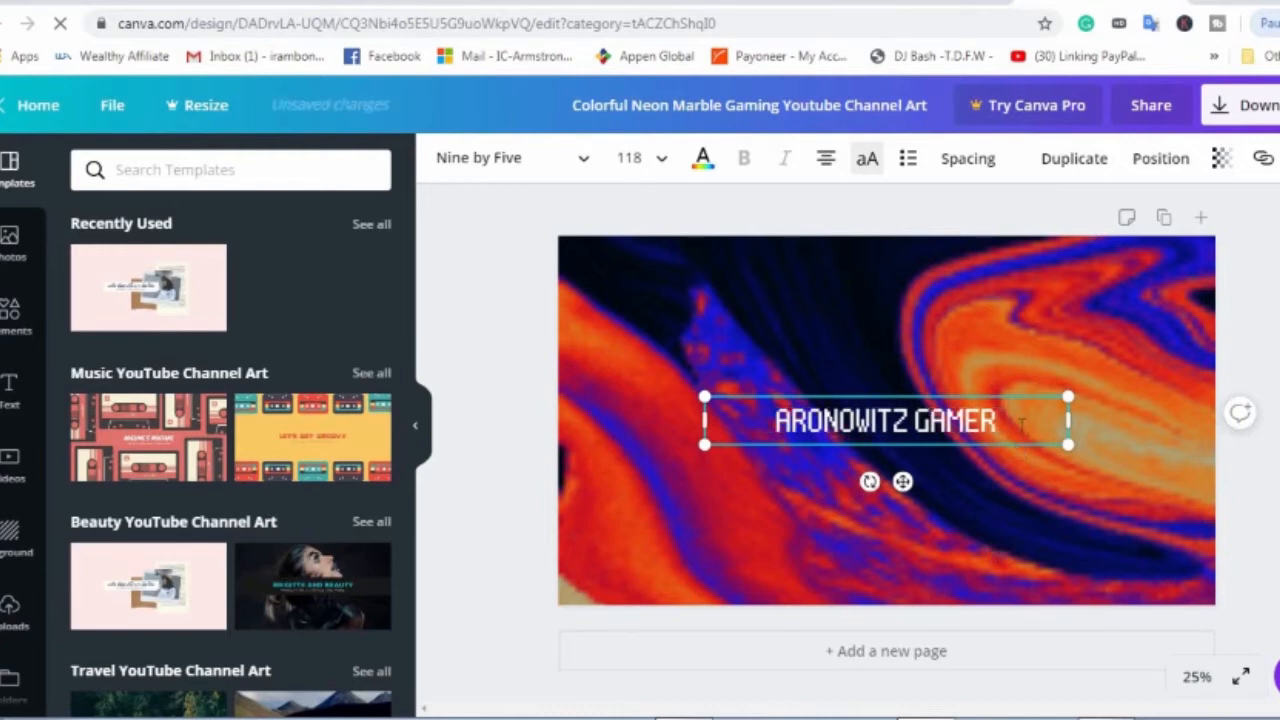
pyautogui.press('BackSpace')
pyautogui.press('BackSpace')
pyautogui.press('BackSpace')
pyautogui.press('BackSpace')
pyautogui.press('BackSpace')
pyautogui.press('BackSpace')
pyautogui.press('BackSpace')
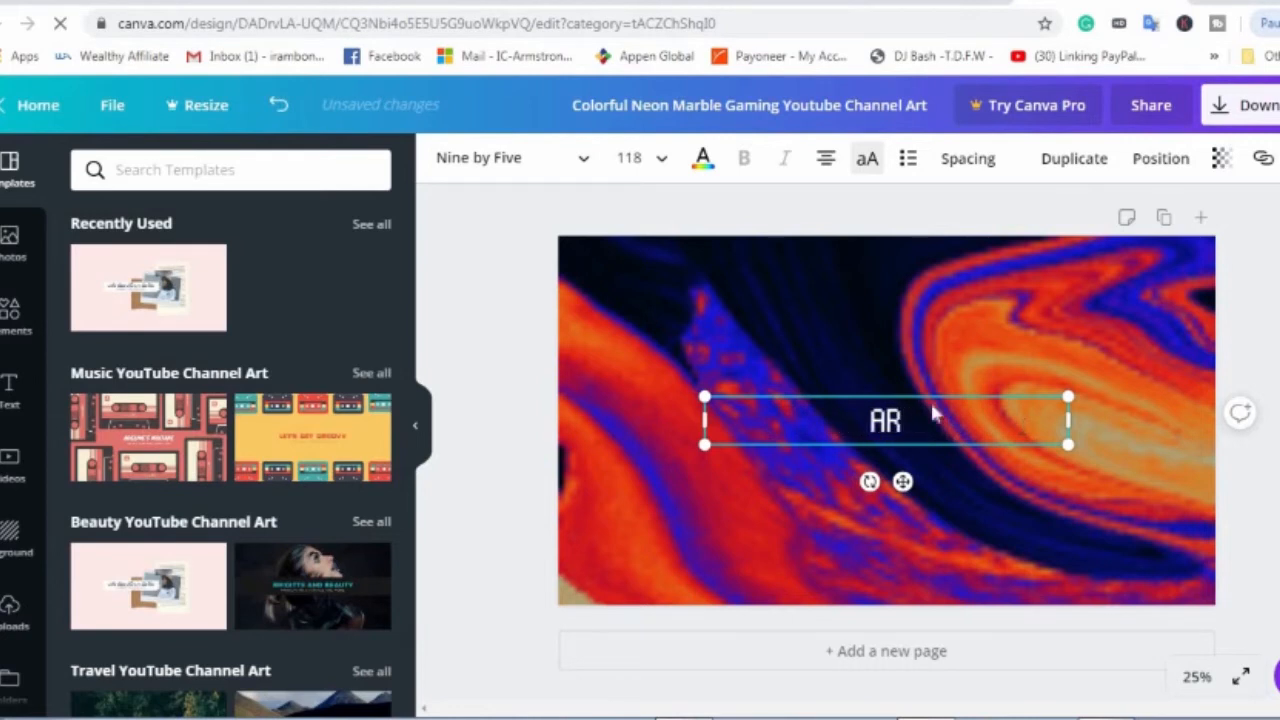
pyautogui.press('BackSpace')
pyautogui.press('BackSpace')
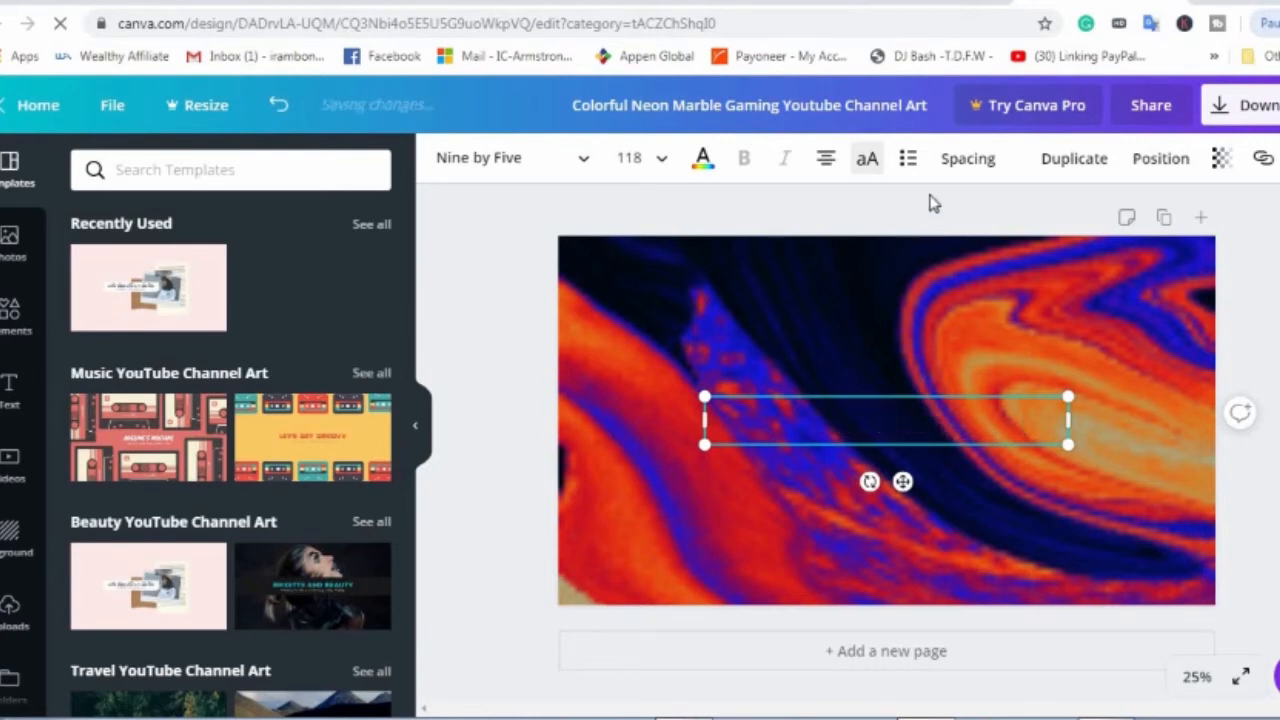
pyautogui.click(760, 5)
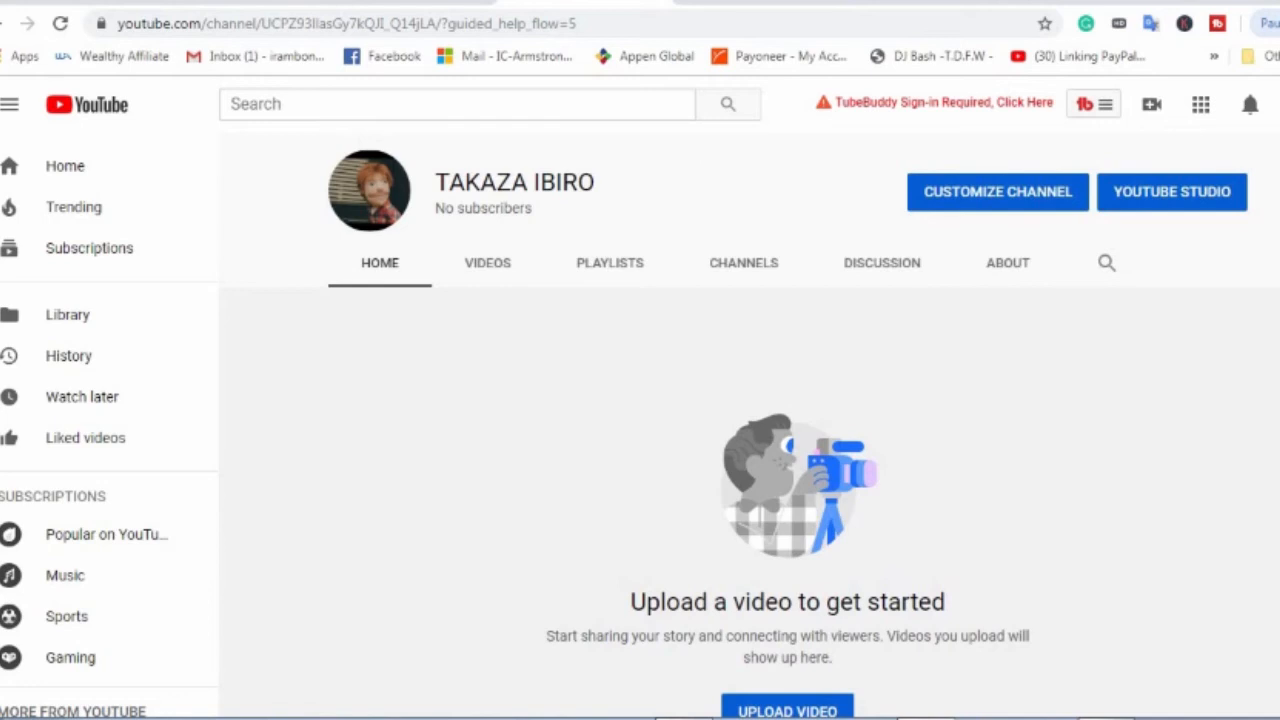
pyautogui.click(1030, 4)
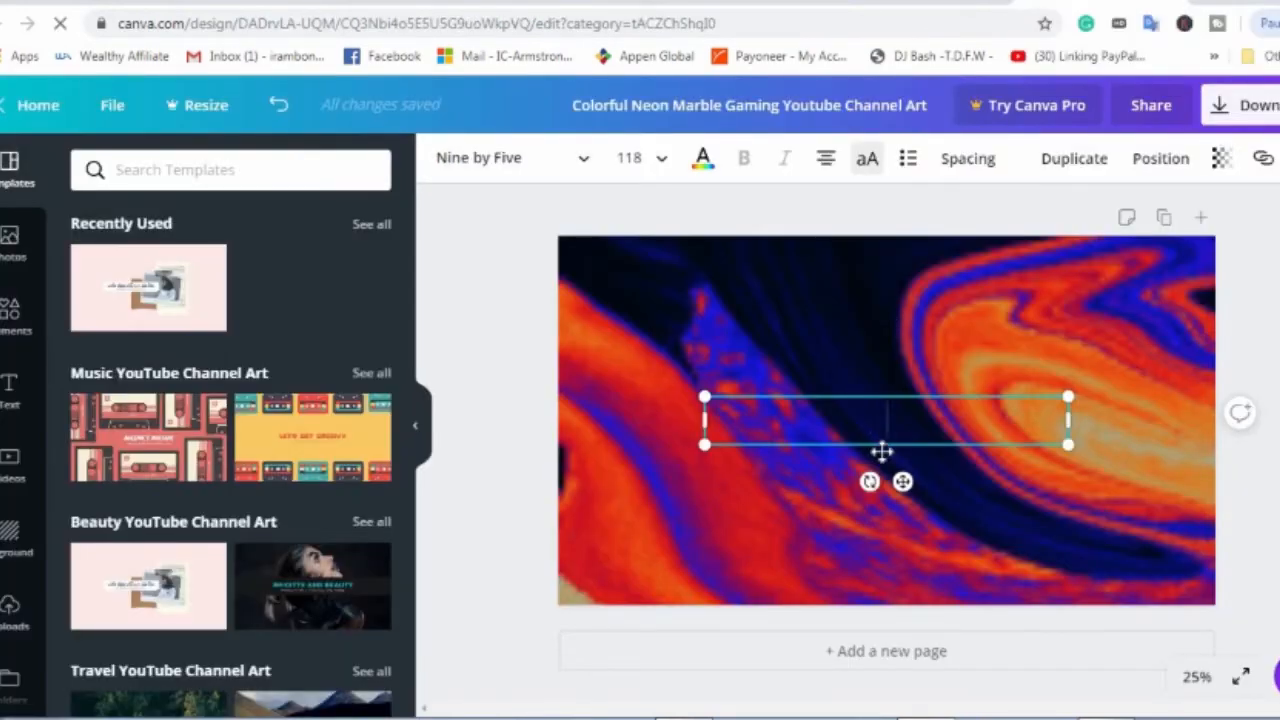
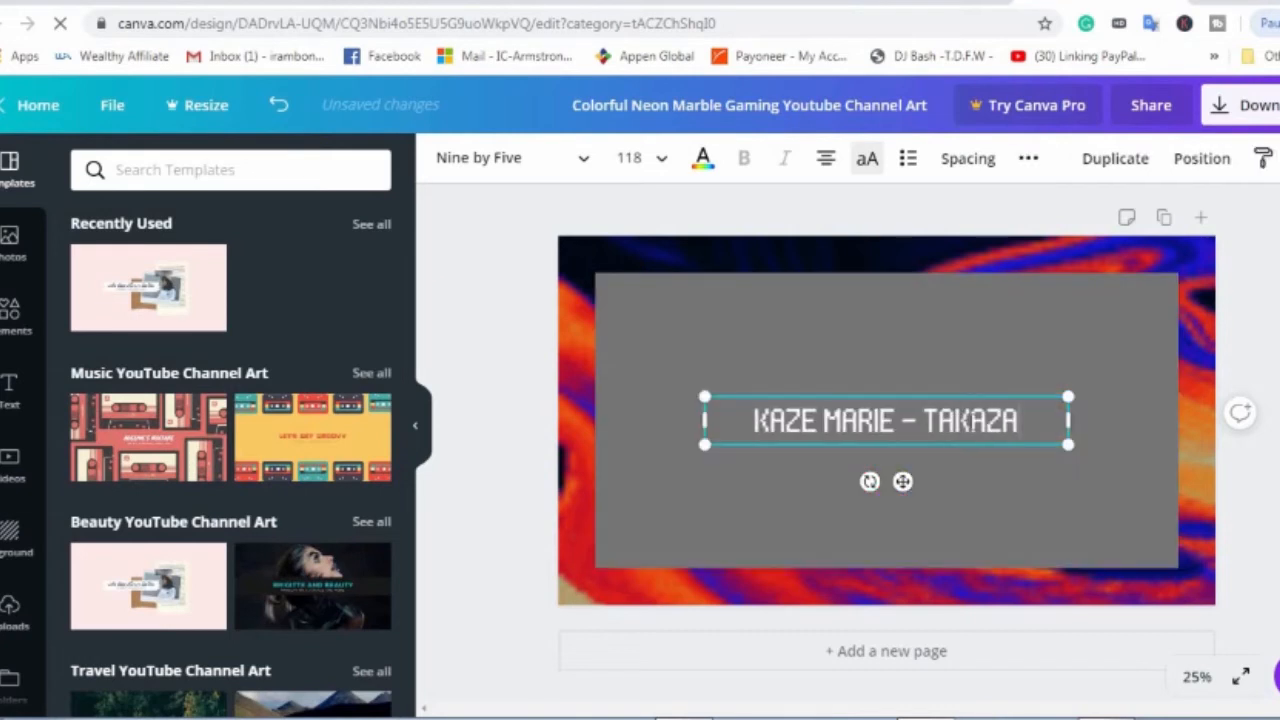
pyautogui.write(' IBIRO')
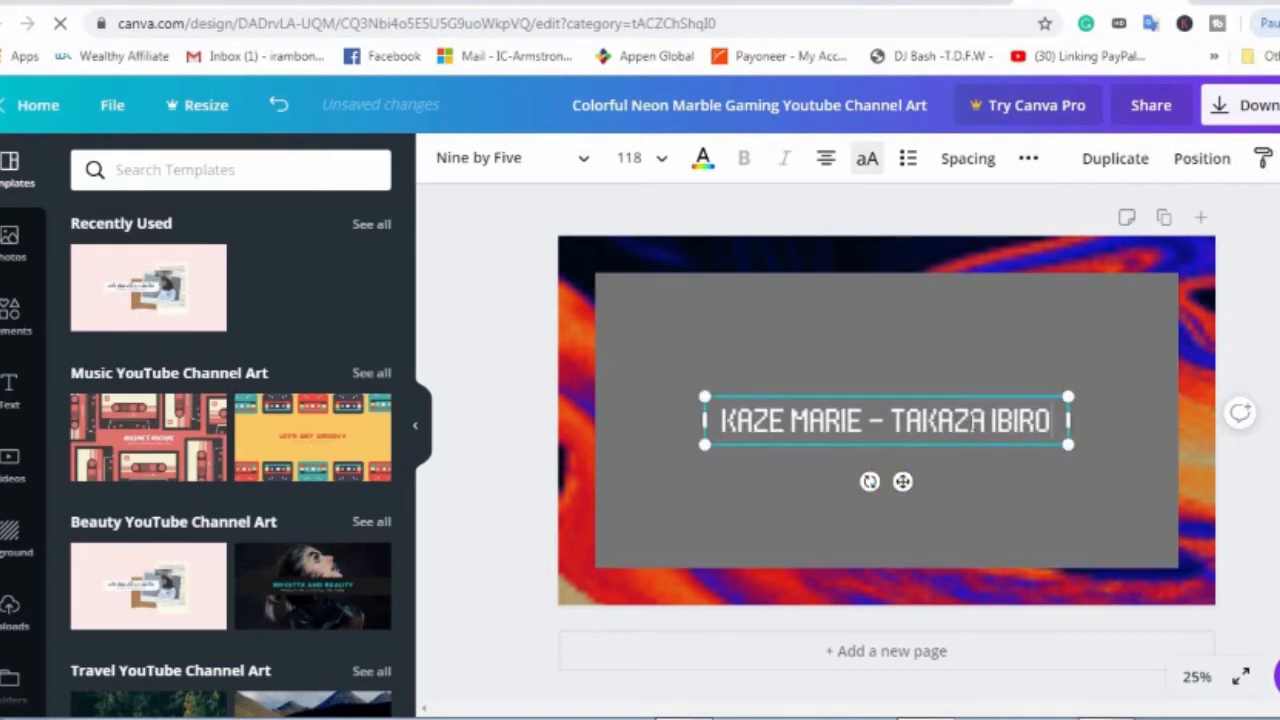
pyautogui.click(1000, 358)
pyautogui.moveTo(1010, 398); pyautogui.dragTo(1098, 716)
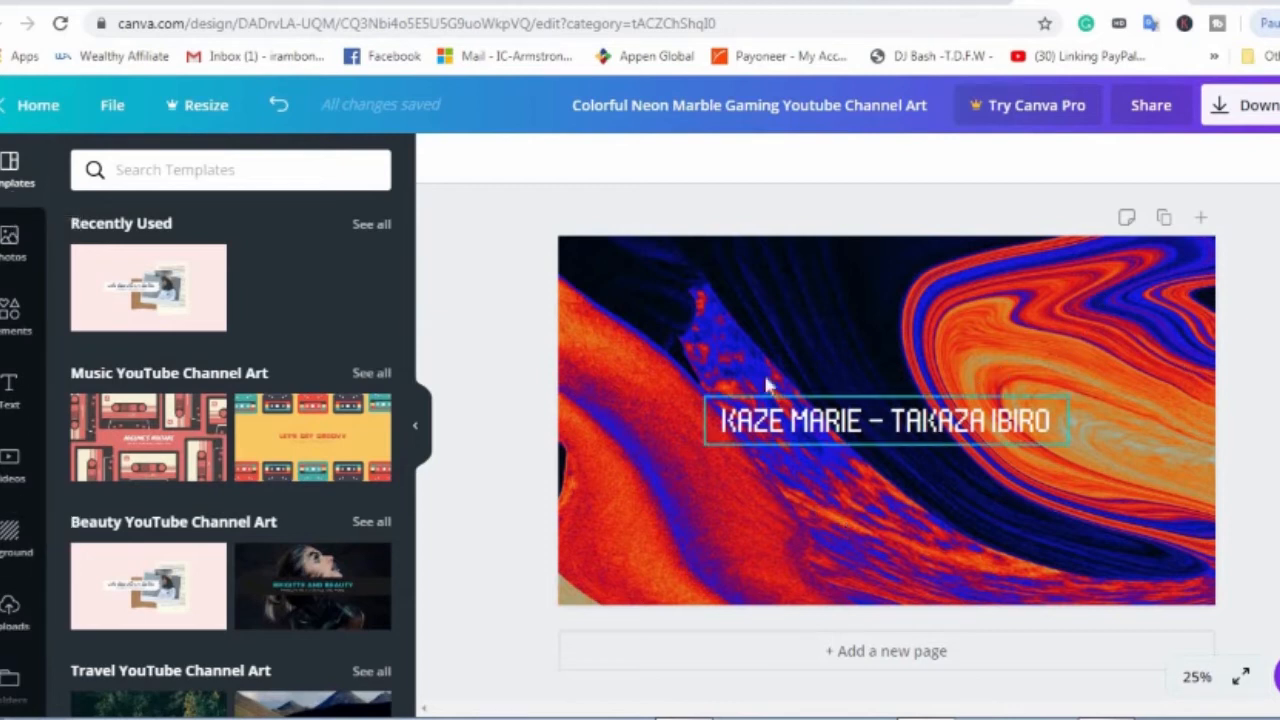
# - Download the neon marble banner with JPG chosen as the file type
pyautogui.click(1262, 107)
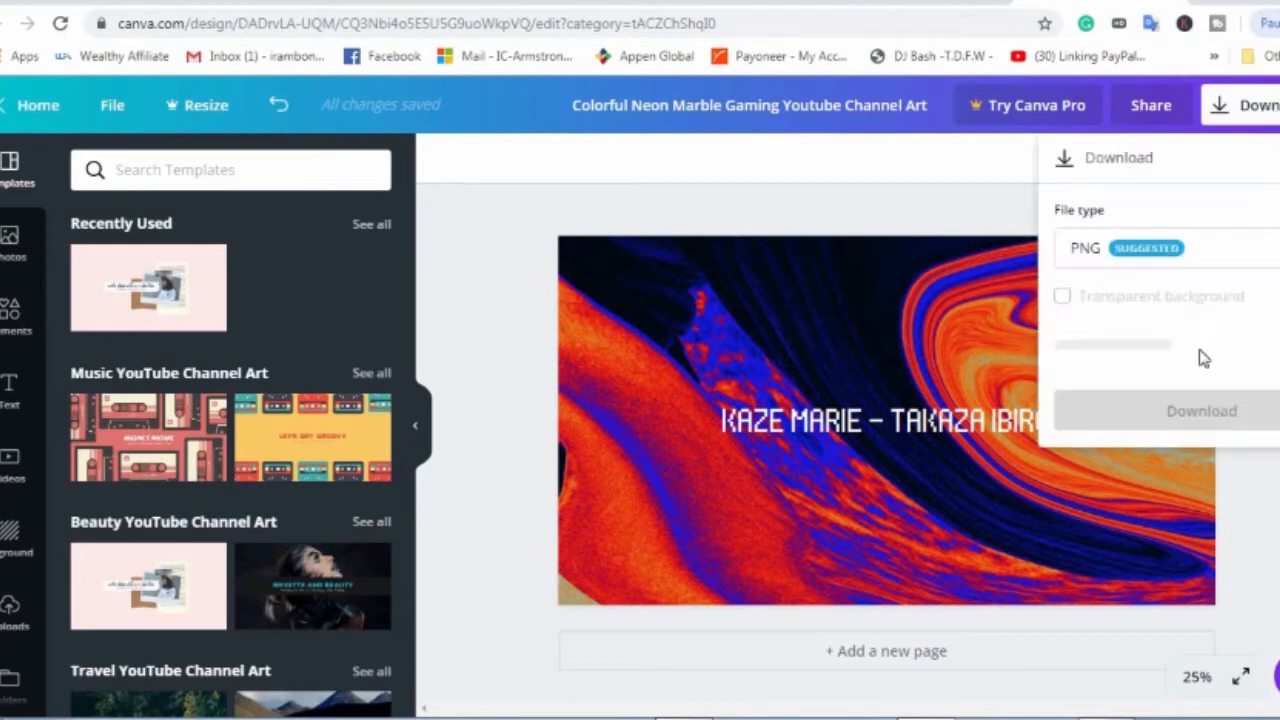
pyautogui.click(1250, 250)
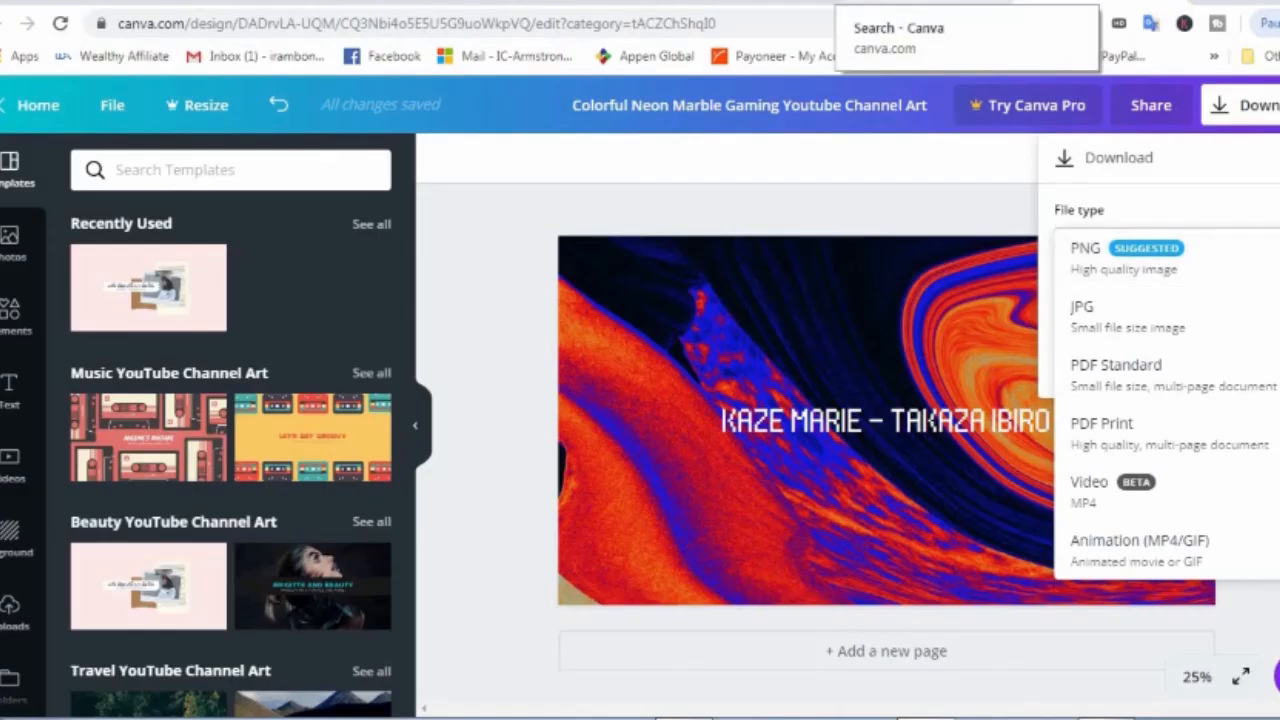
pyautogui.click(520, 4)
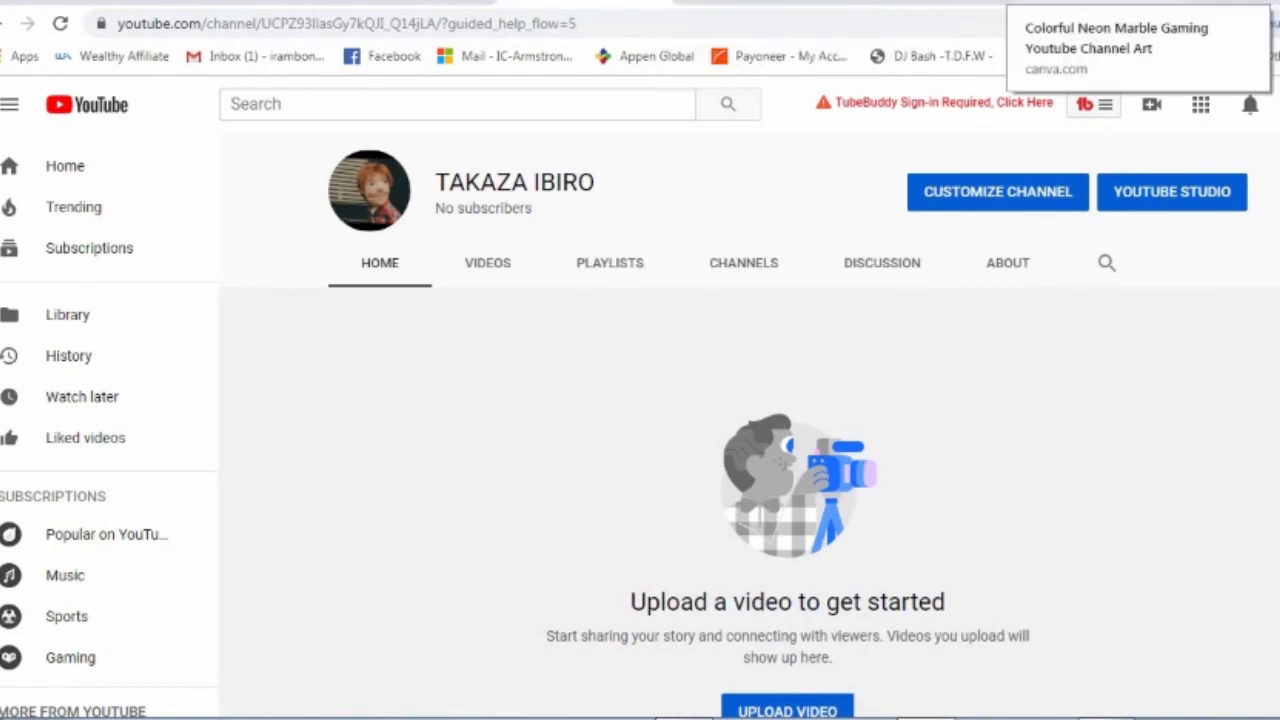
pyautogui.click(1030, 1)
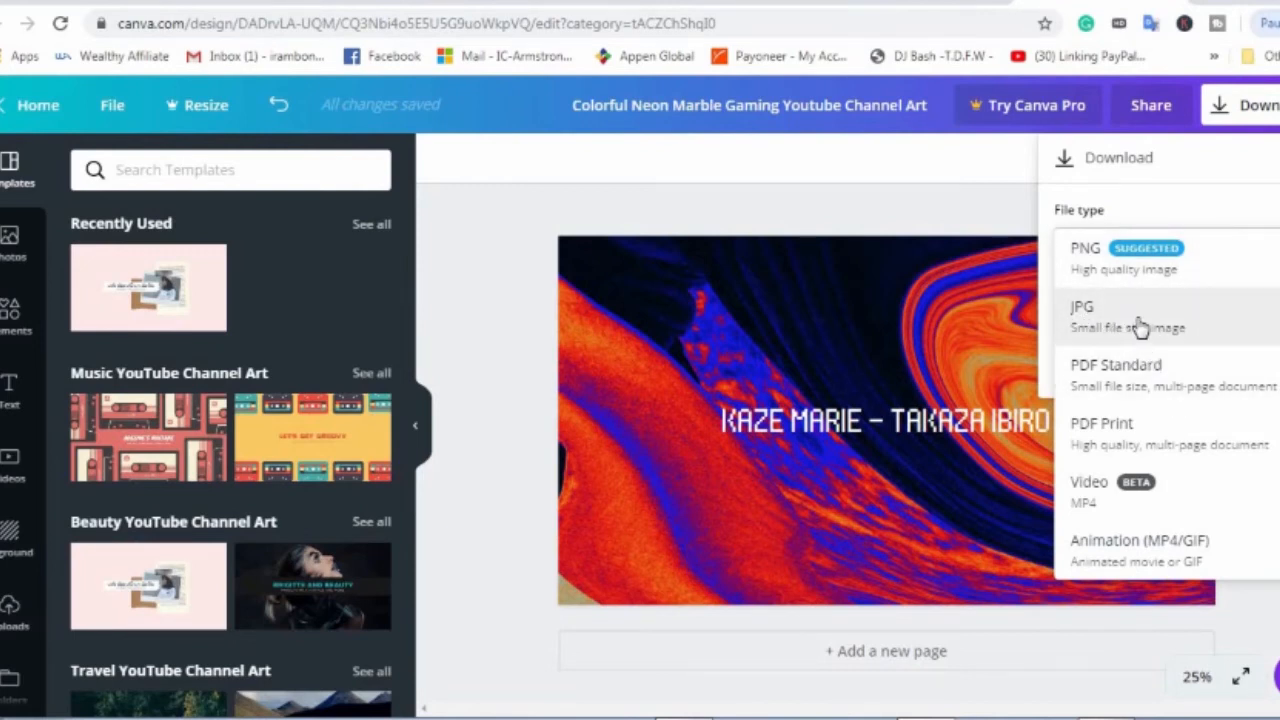
pyautogui.click(1140, 320)
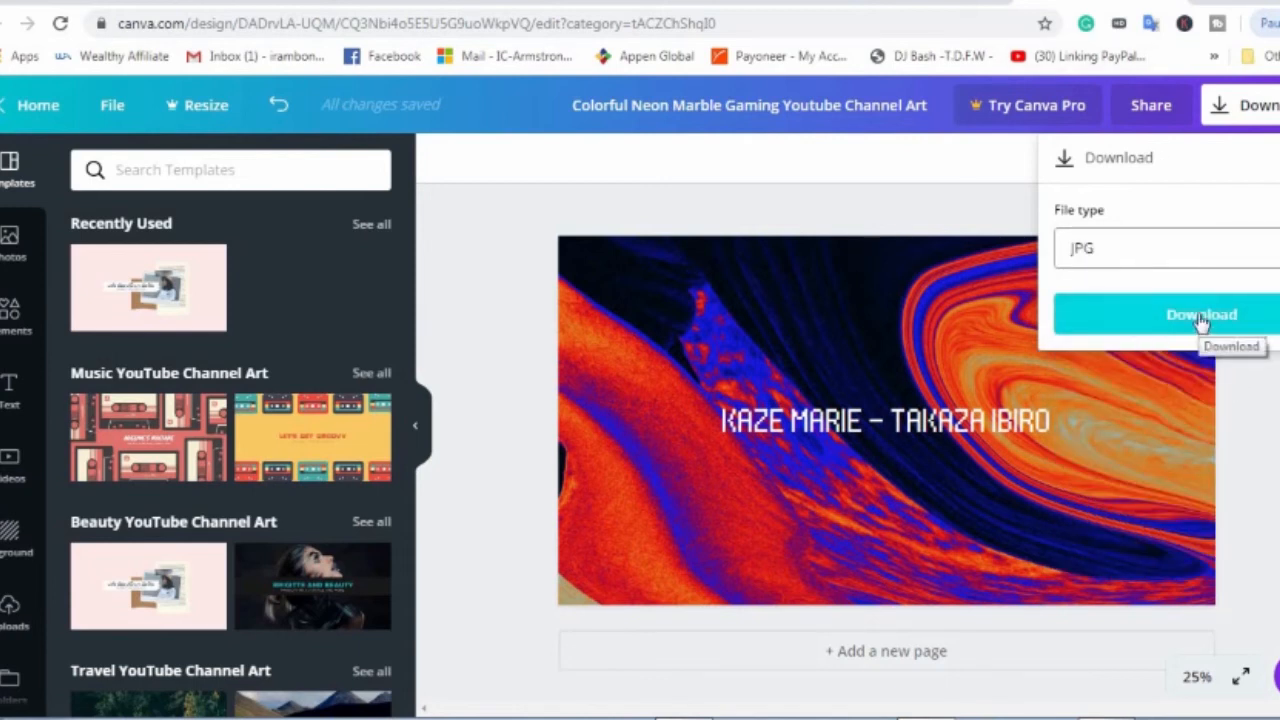
pyautogui.click(1201, 316)
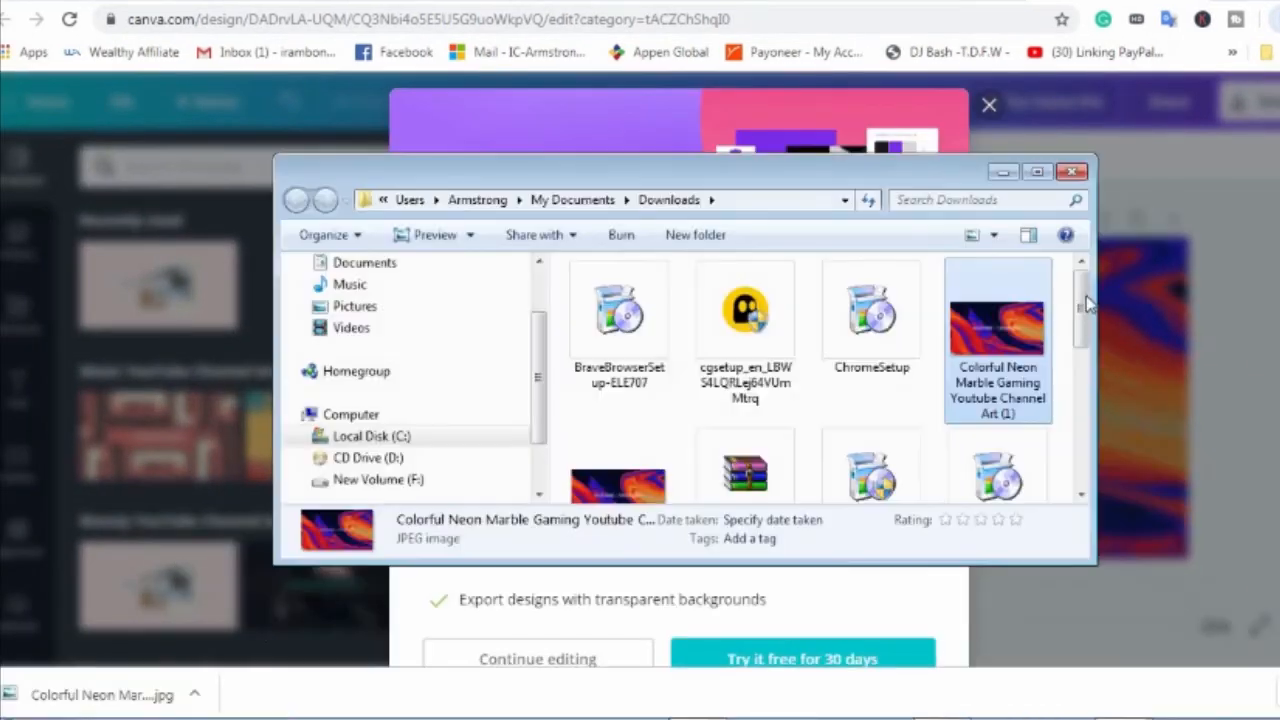
# - Cut the downloaded channel art image from the Downloads folder
pyautogui.moveTo(1083, 297)
pyautogui.mouseDown()
pyautogui.moveTo(1083, 337)
pyautogui.moveTo(1096, 300)
pyautogui.mouseUp()
pyautogui.rightClick(996, 330)
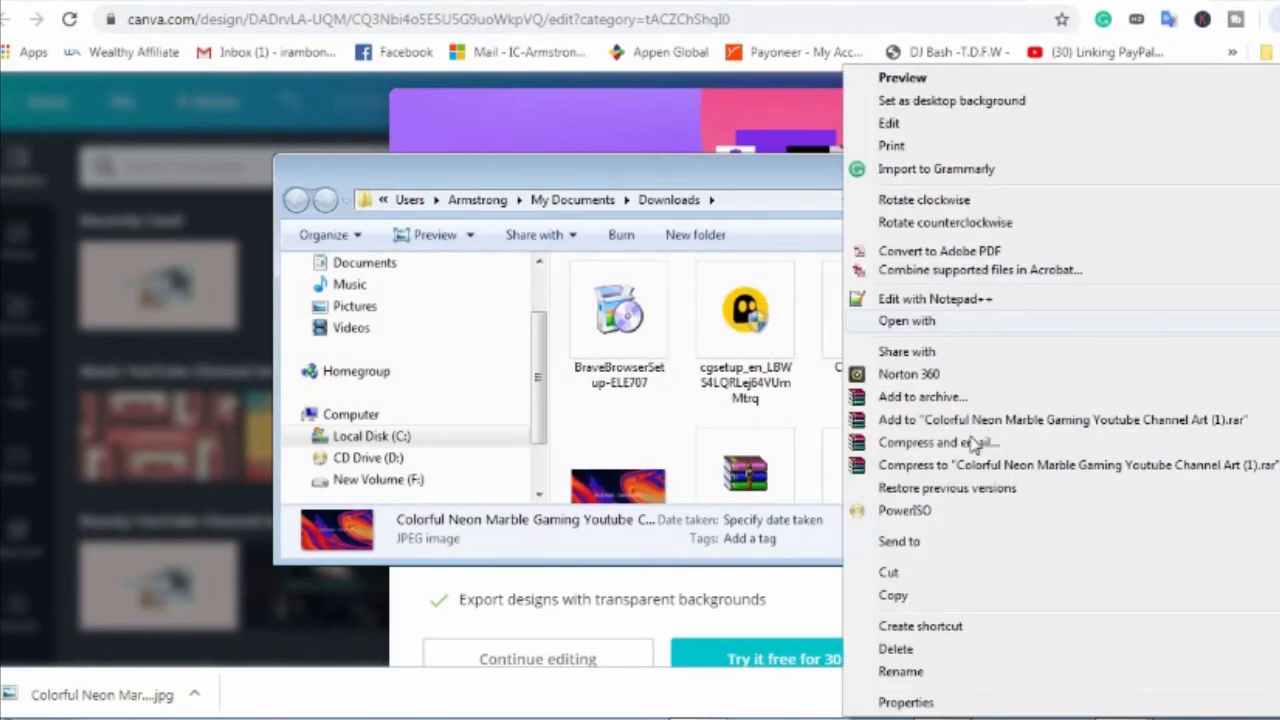
pyautogui.click(885, 575)
# - Paste the image into F:\Local Curation\Wealthy Affiliate 2019\Adobe Videos and minimize Explorer
pyautogui.click(392, 480)
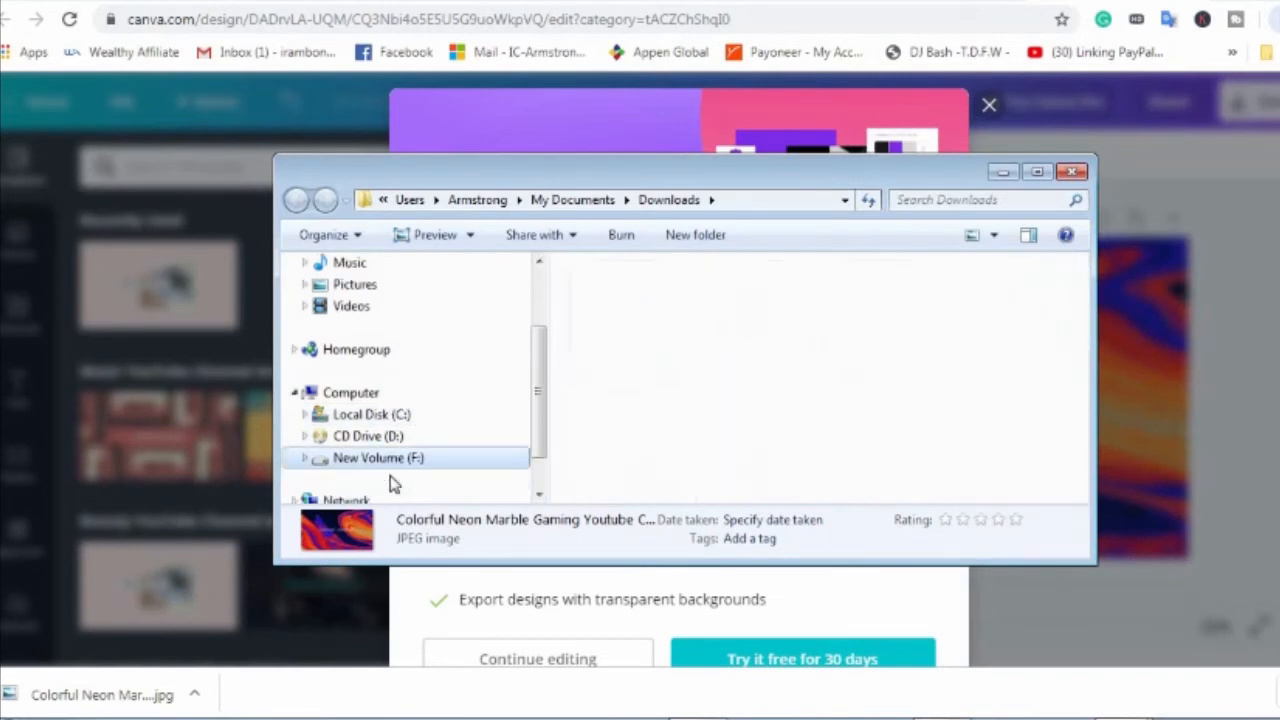
pyautogui.click(975, 435)
pyautogui.doubleClick(995, 435)
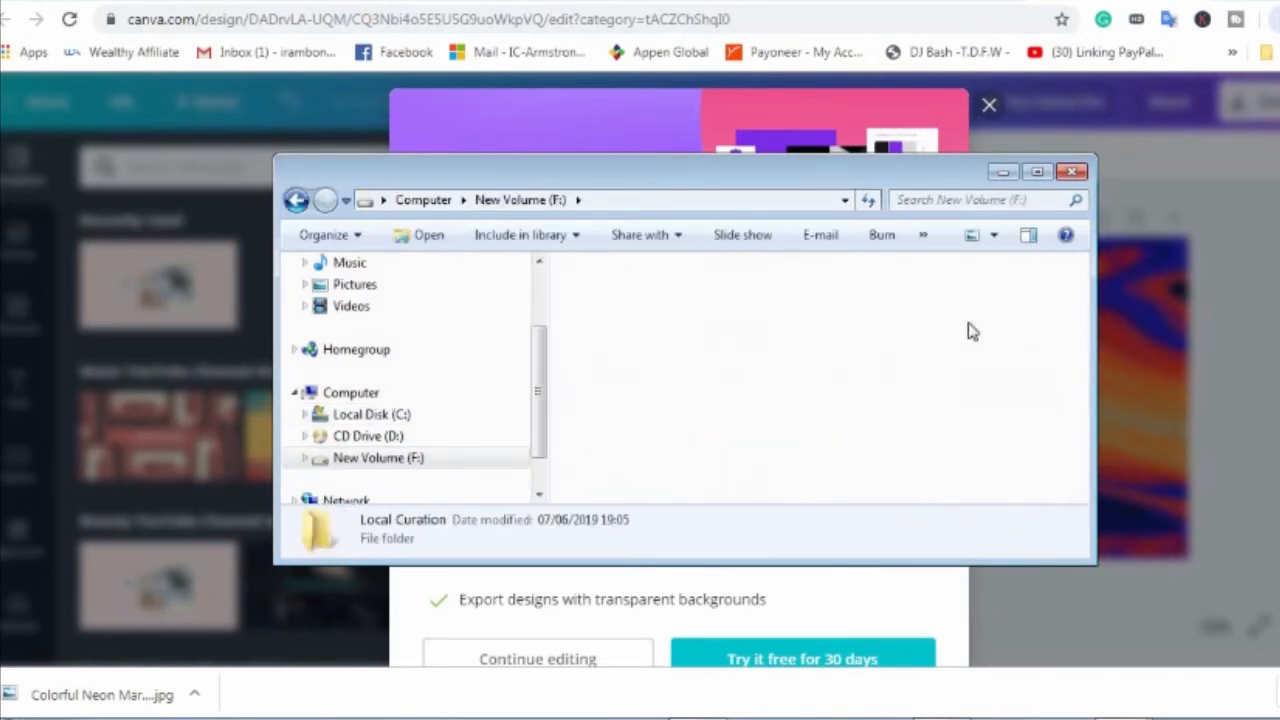
pyautogui.doubleClick(862, 320)
pyautogui.doubleClick(609, 335)
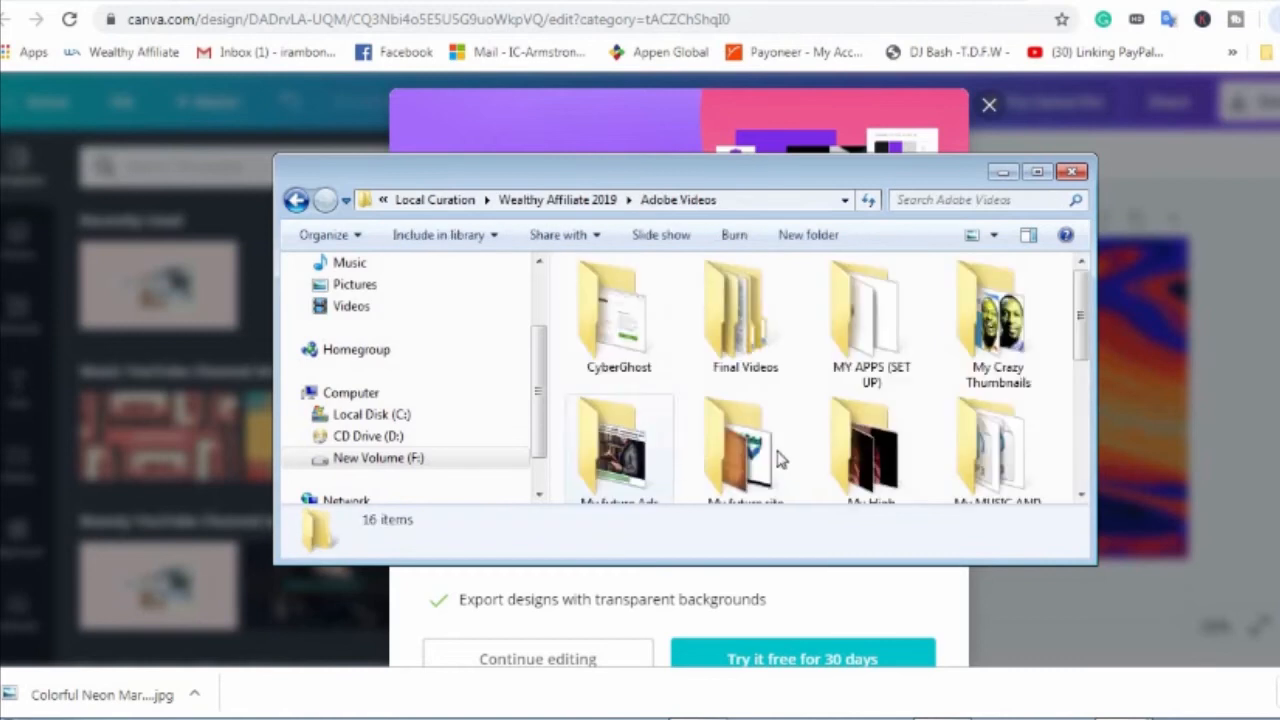
pyautogui.scroll(-3, 1000, 366)
pyautogui.rightClick(926, 490)
pyautogui.click(998, 328)
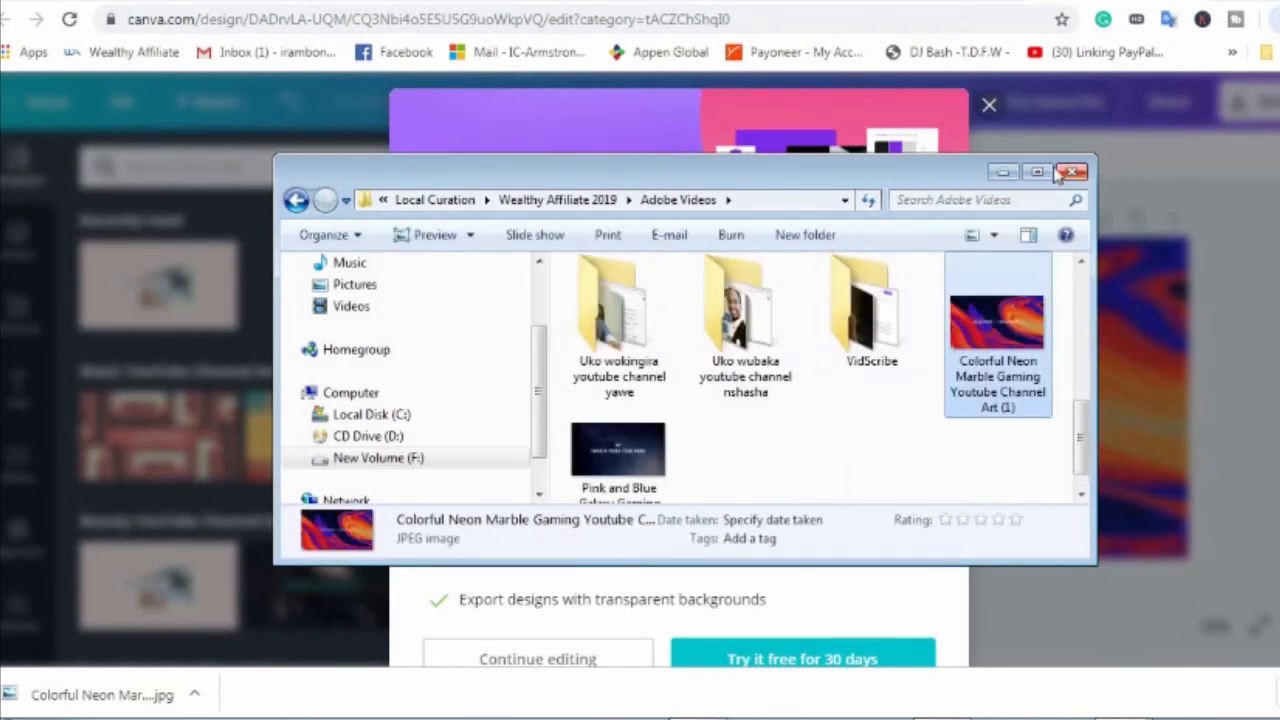
pyautogui.click(1003, 173)
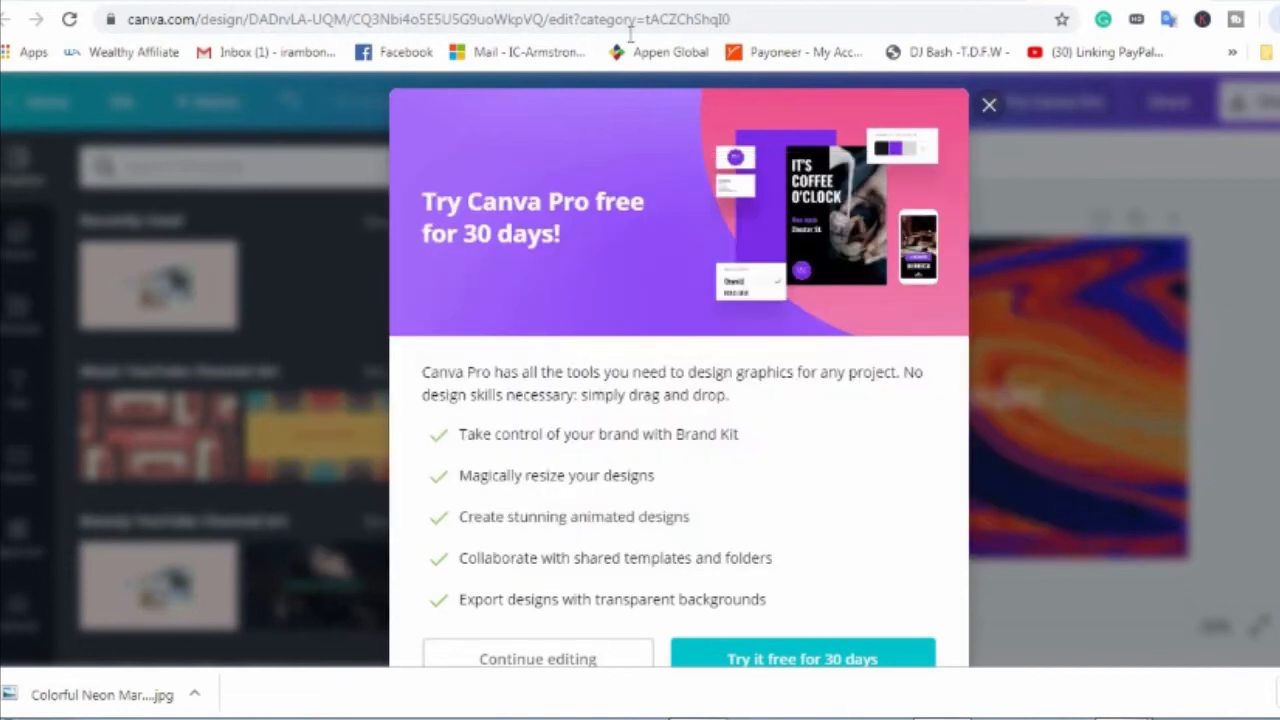
# - Upload the Colorful Neon Marble image from F:\Local Curation\Wealthy Affiliate 2019\Adobe Videos as TAKAZA IBIRO channel art
pyautogui.click(600, 2)
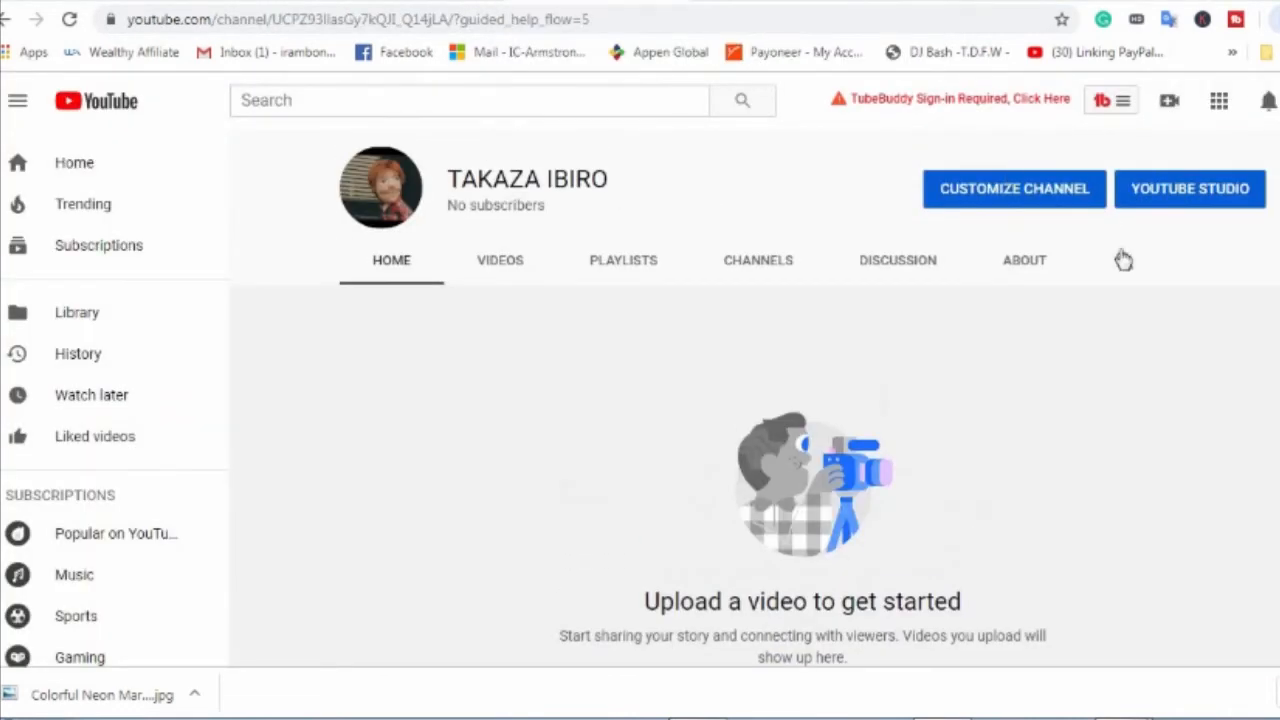
pyautogui.click(978, 198)
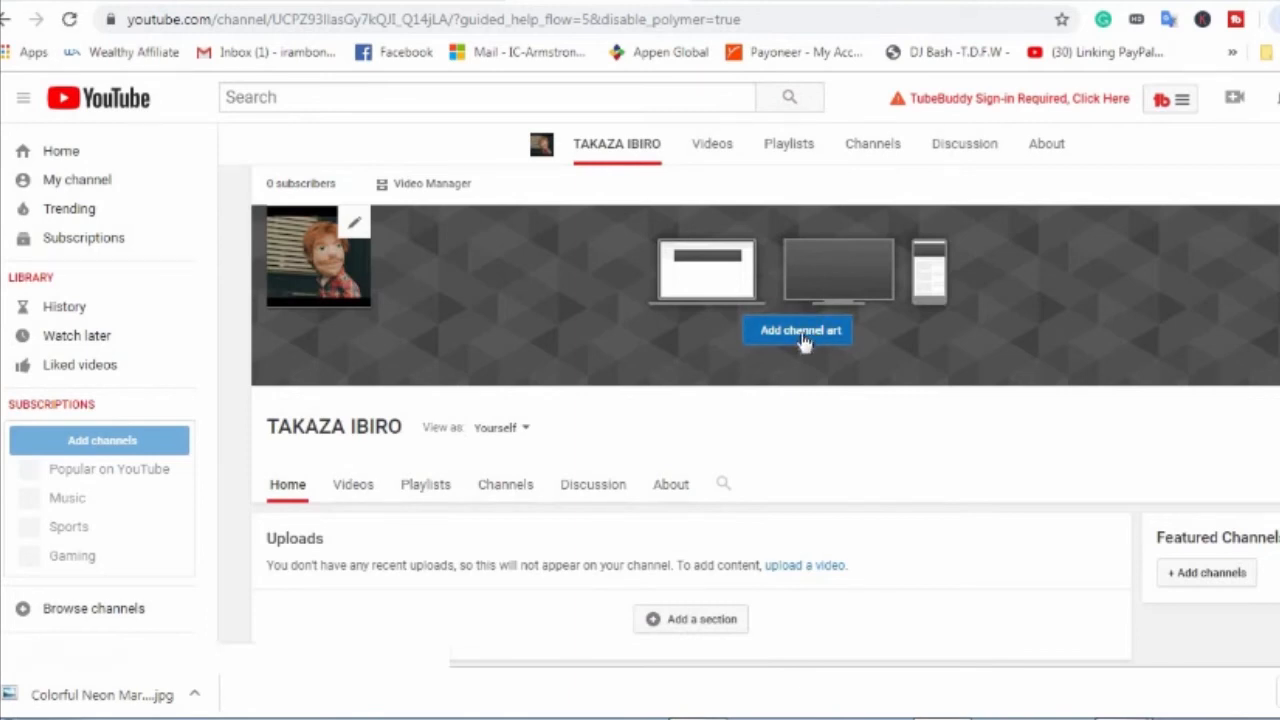
pyautogui.click(802, 338)
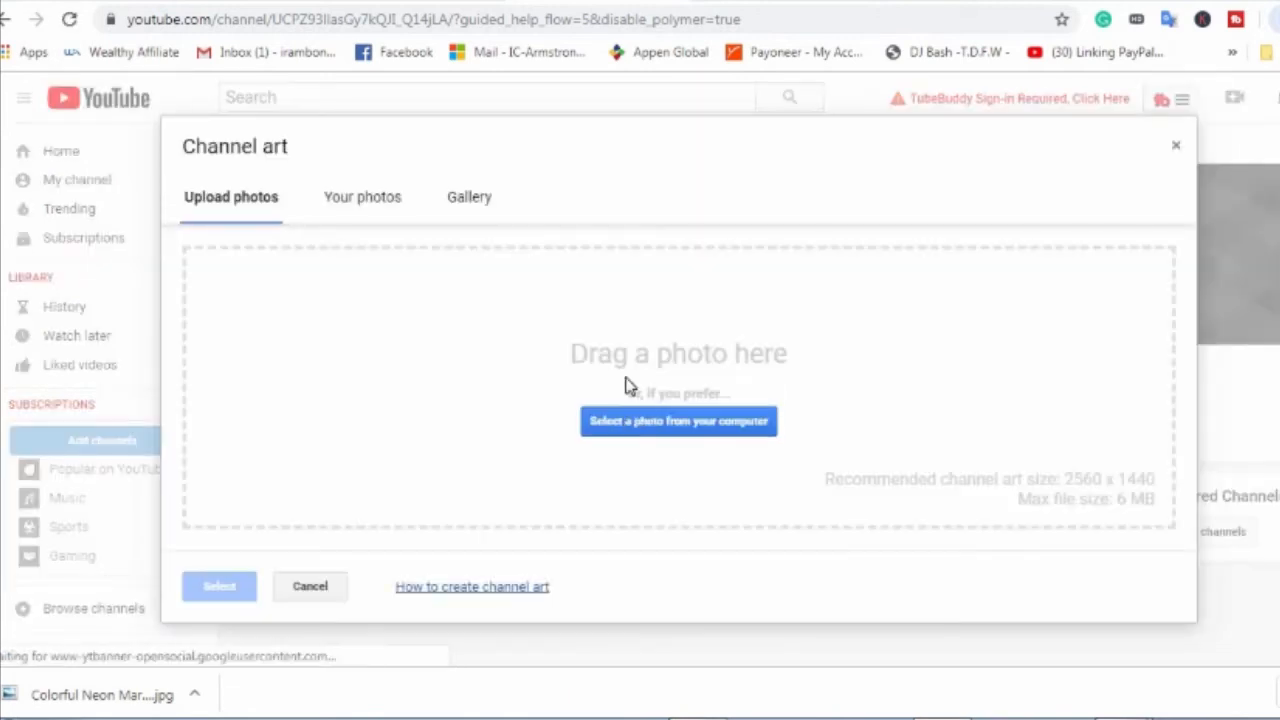
pyautogui.click(670, 424)
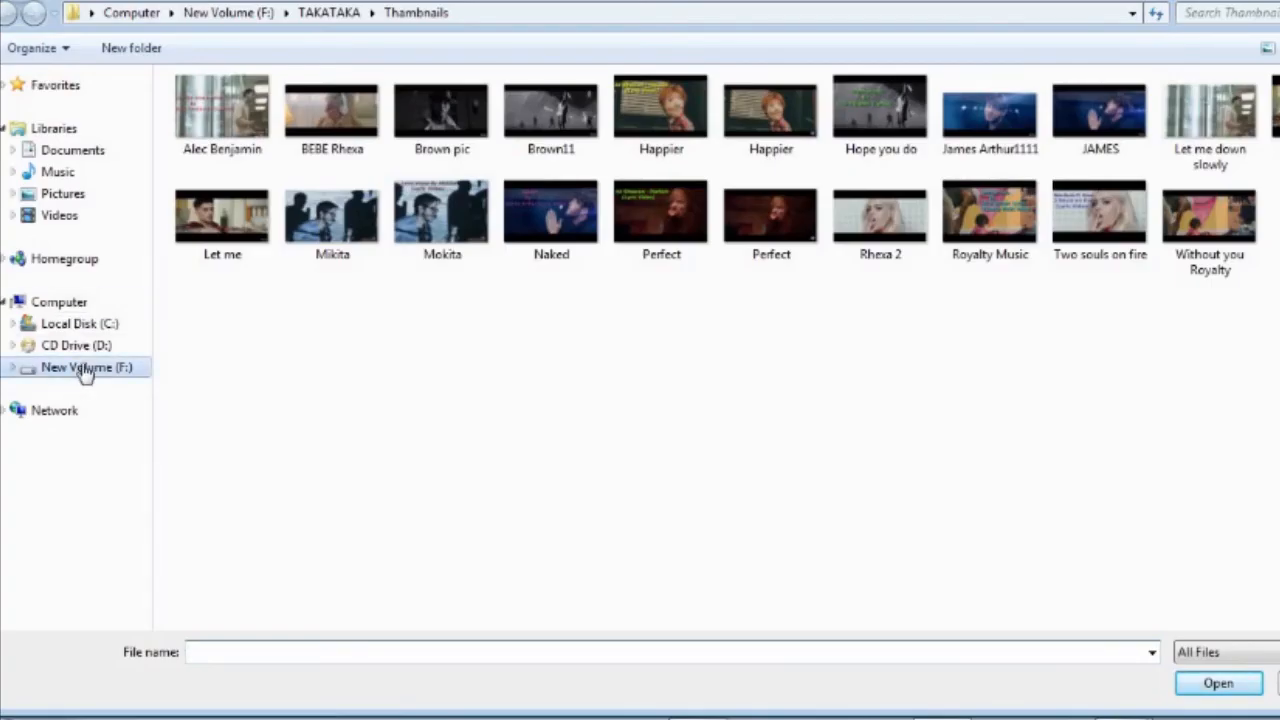
pyautogui.click(86, 368)
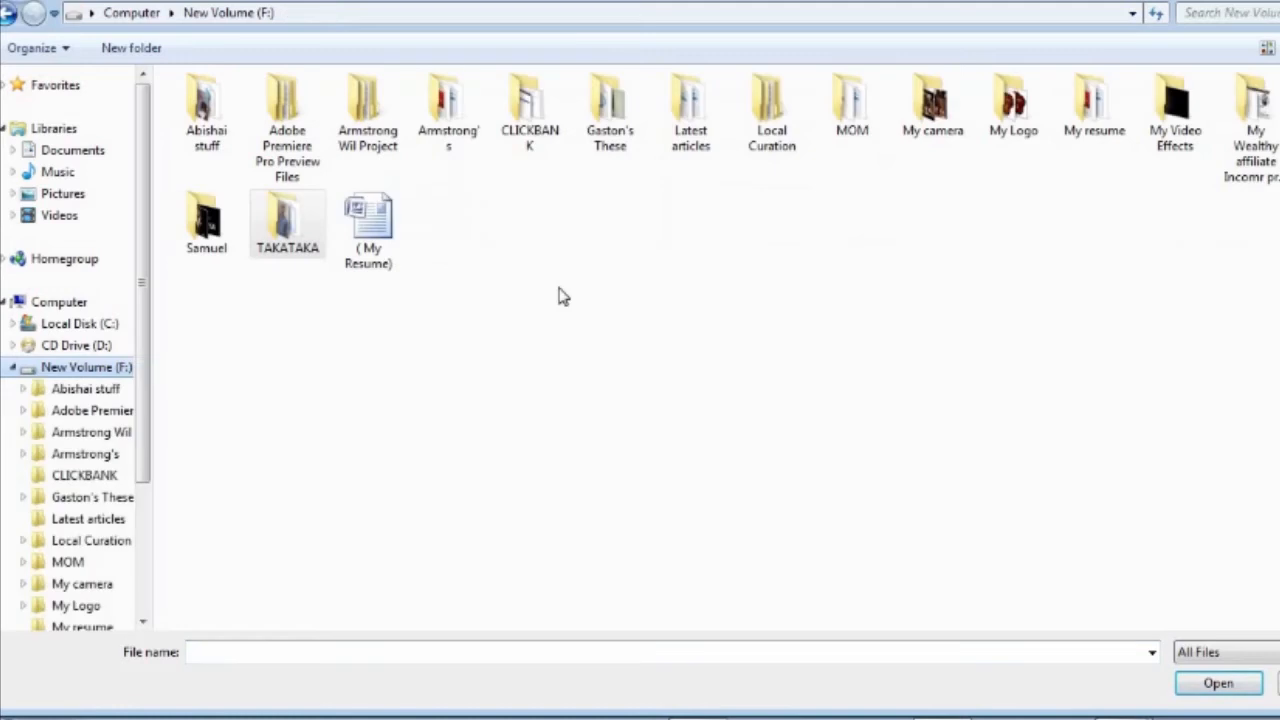
pyautogui.doubleClick(780, 137)
pyautogui.doubleClick(471, 149)
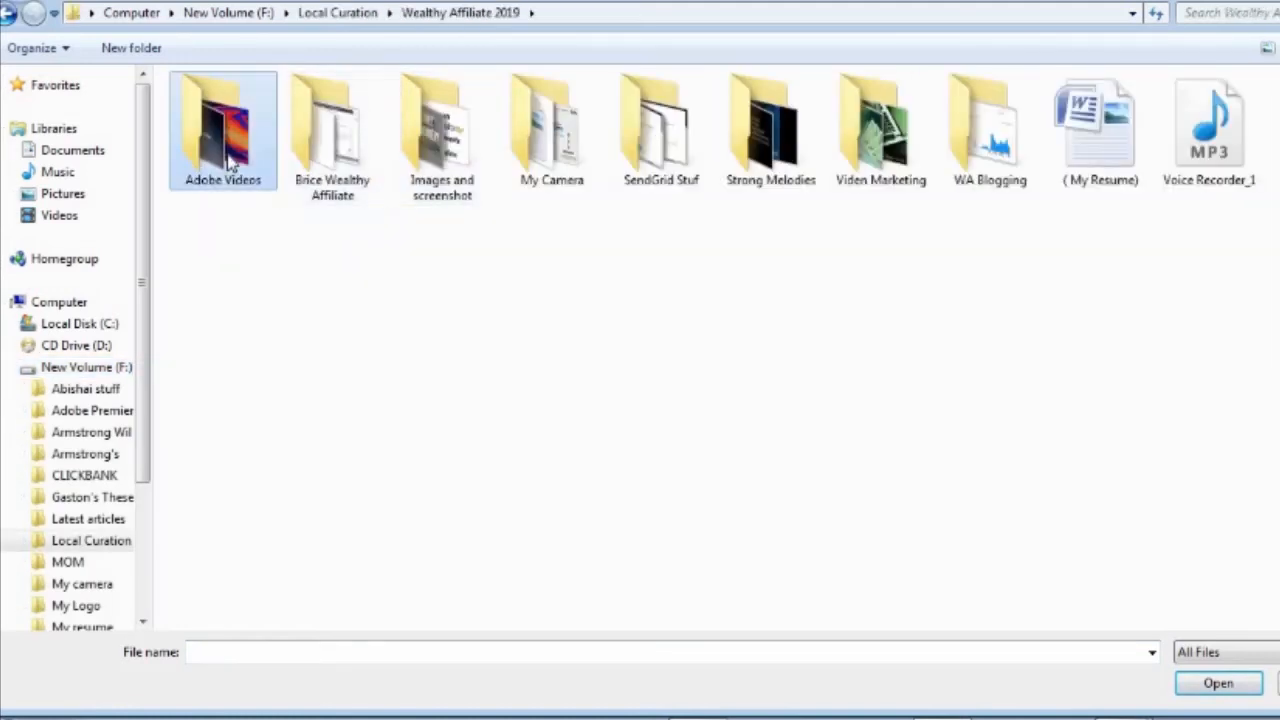
pyautogui.doubleClick(229, 165)
pyautogui.click(688, 372)
pyautogui.click(1217, 689)
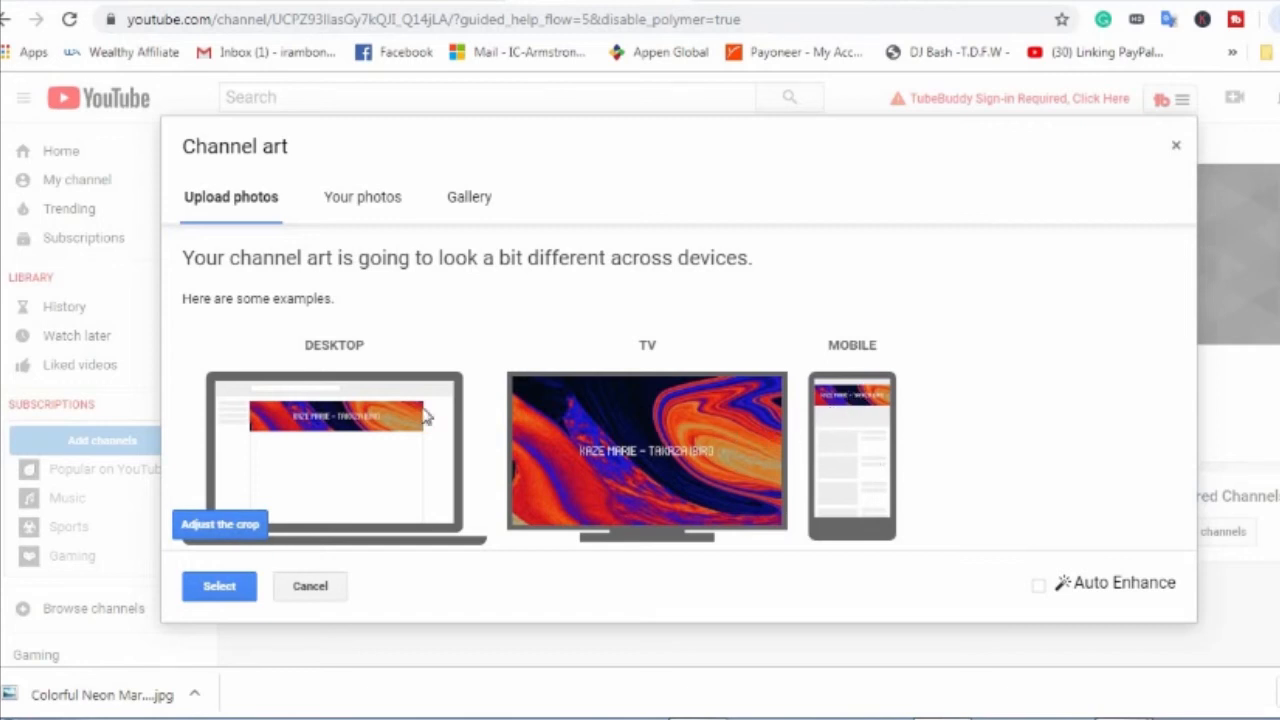
# - Stretch the banner crop box over the entire neon marble image and save it as channel art
pyautogui.click(218, 527)
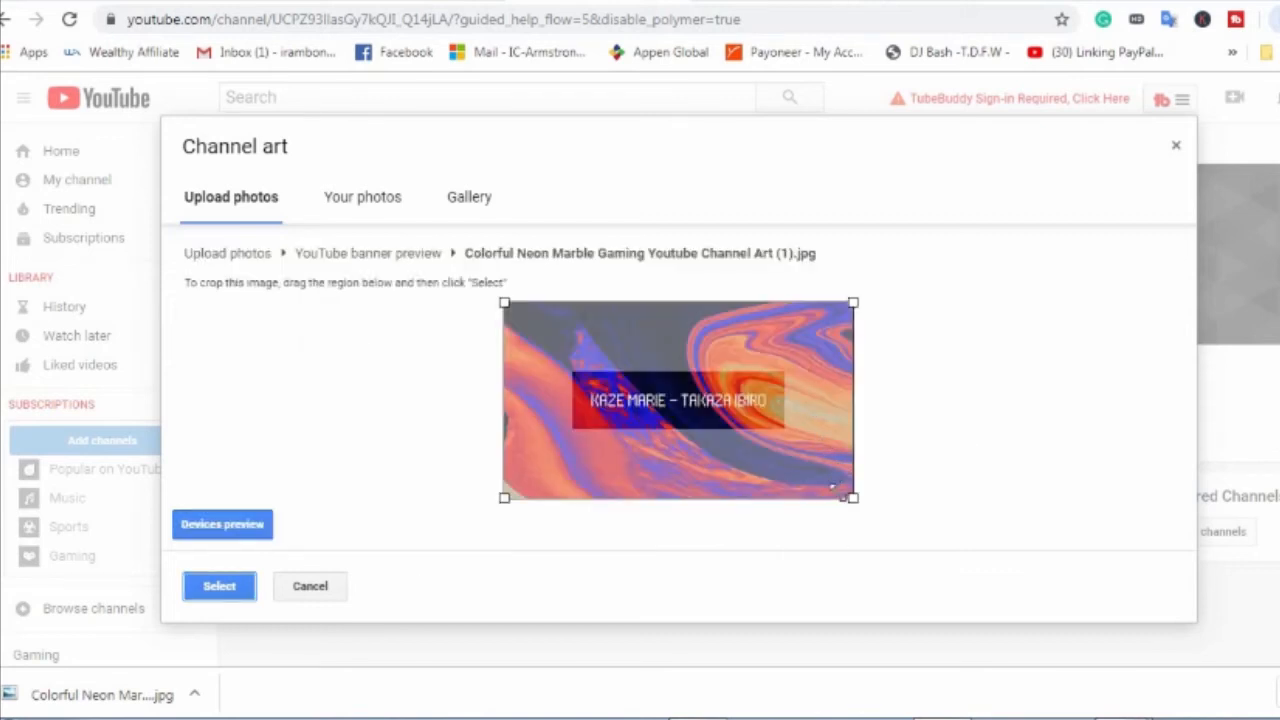
pyautogui.moveTo(820, 476); pyautogui.dragTo(790, 460)
pyautogui.moveTo(630, 318); pyautogui.dragTo(568, 338)
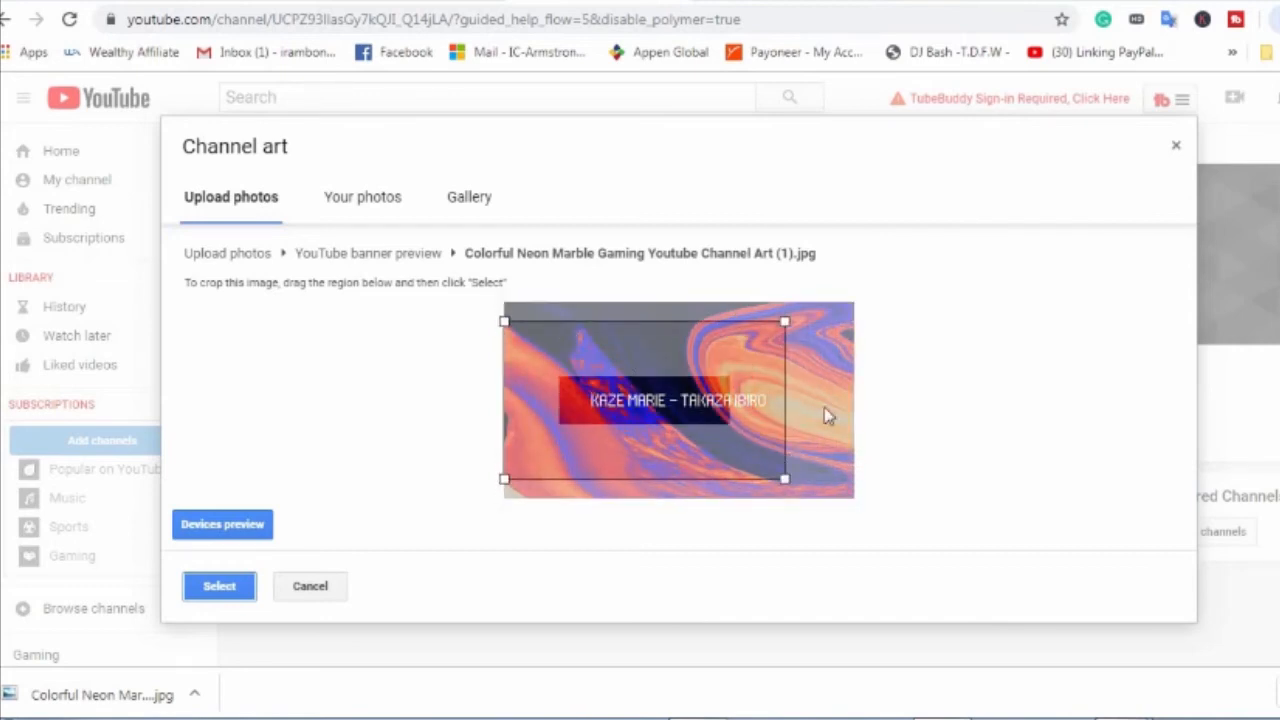
pyautogui.moveTo(785, 321); pyautogui.dragTo(891, 291)
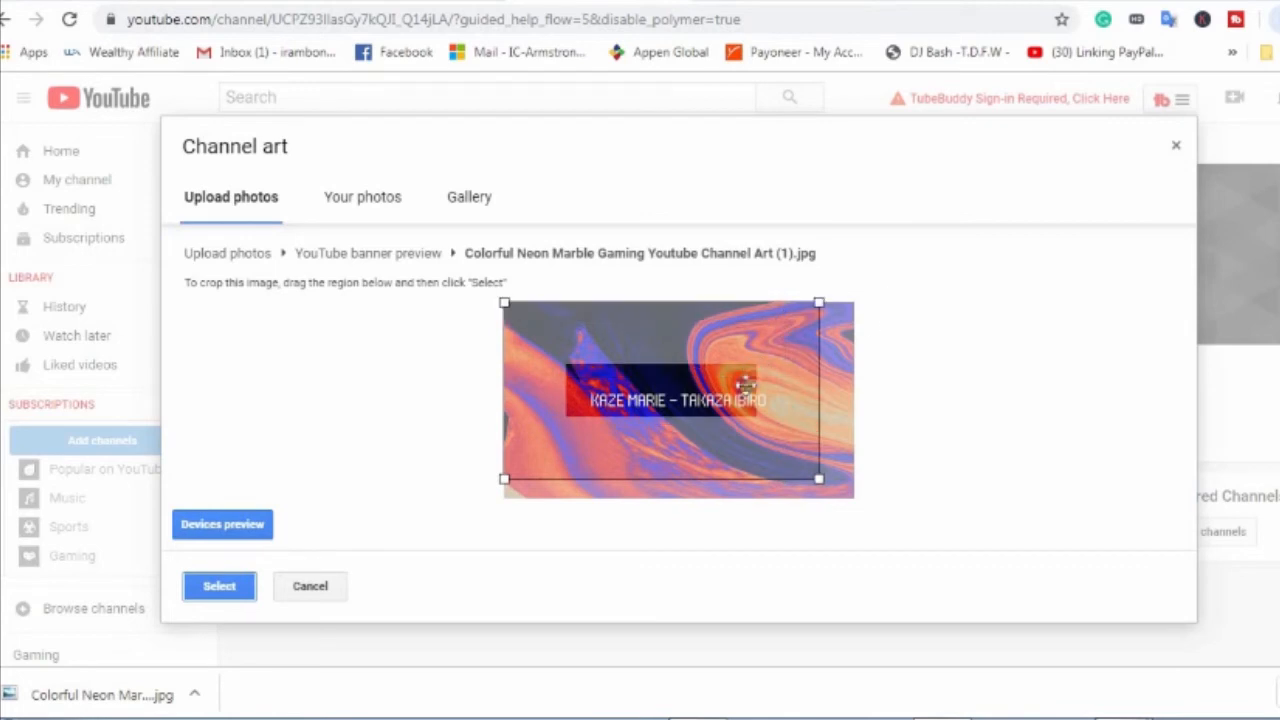
pyautogui.moveTo(745, 385); pyautogui.dragTo(740, 392)
pyautogui.moveTo(891, 296); pyautogui.dragTo(898, 290)
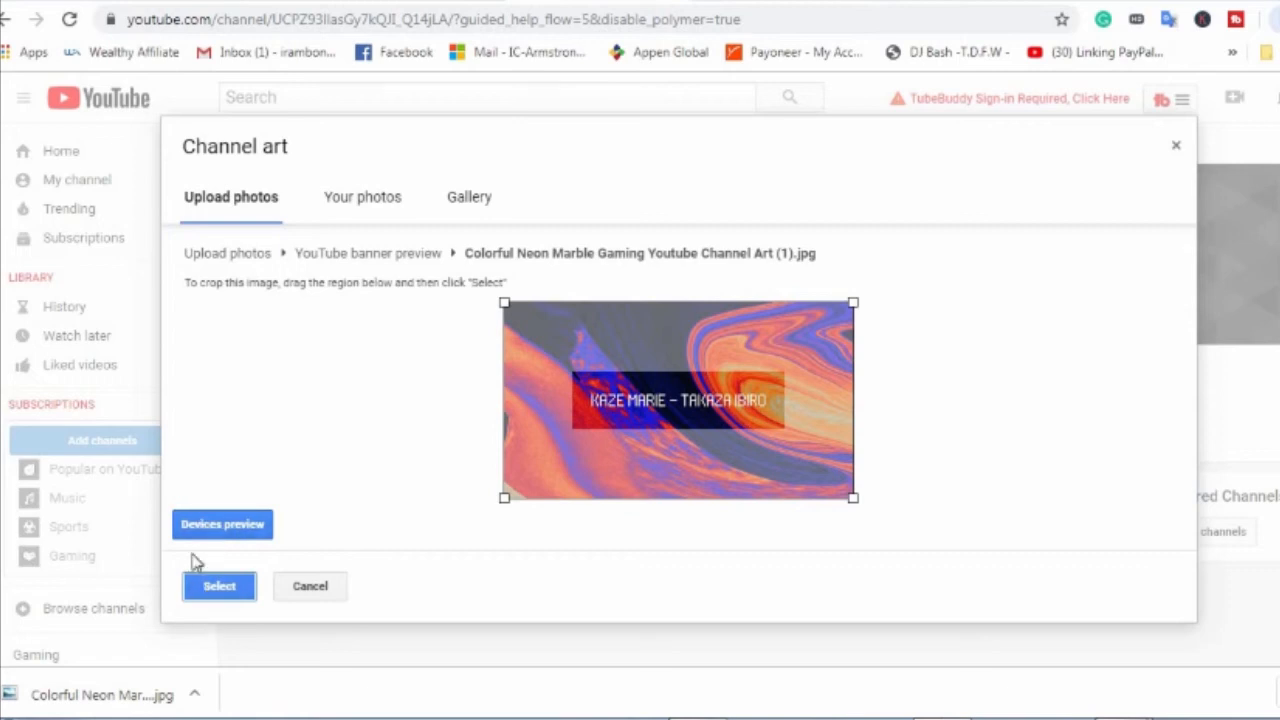
pyautogui.click(220, 588)
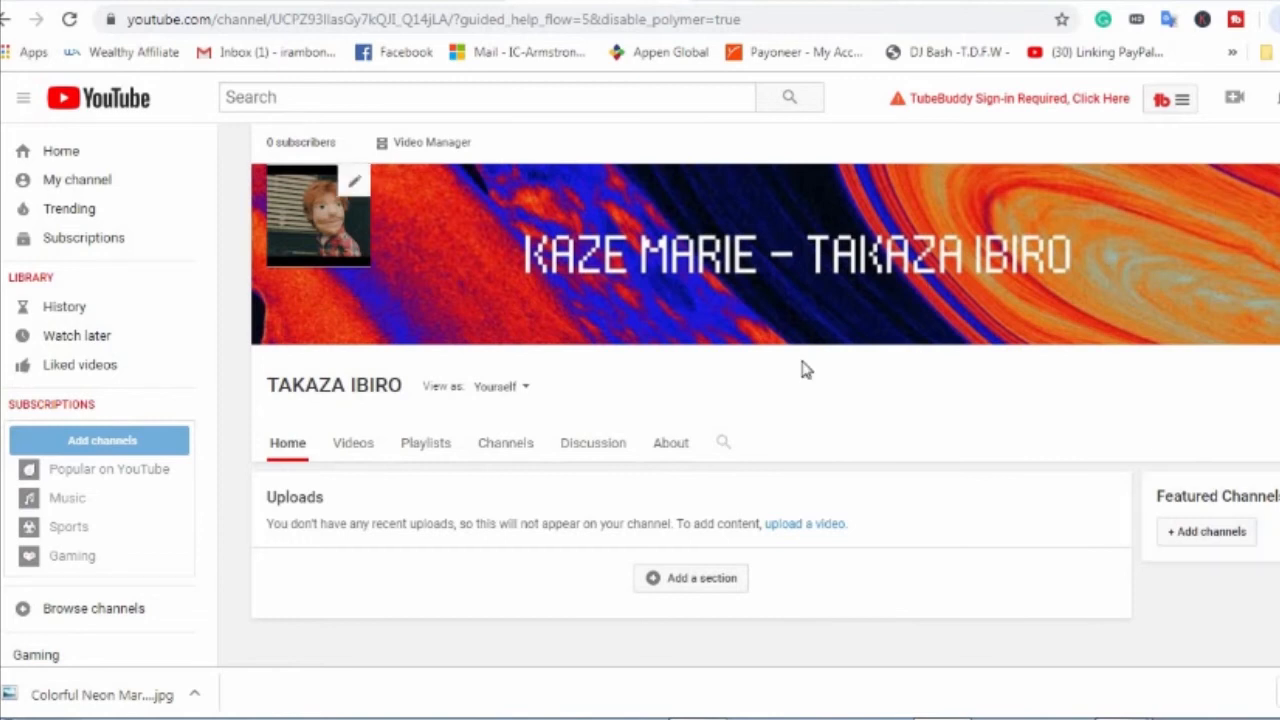
# - Go to YouTube Home, open your own channel, then browse another creator's channel for comparison
pyautogui.click(60, 153)
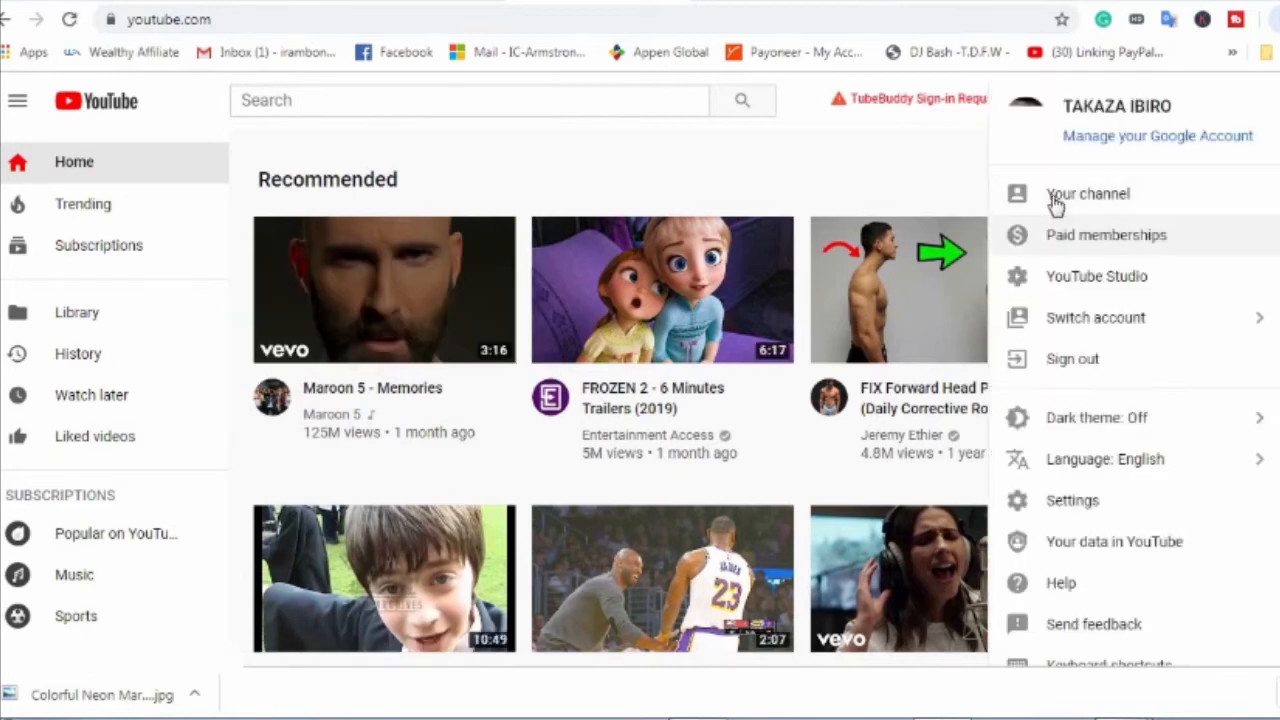
pyautogui.click(1058, 192)
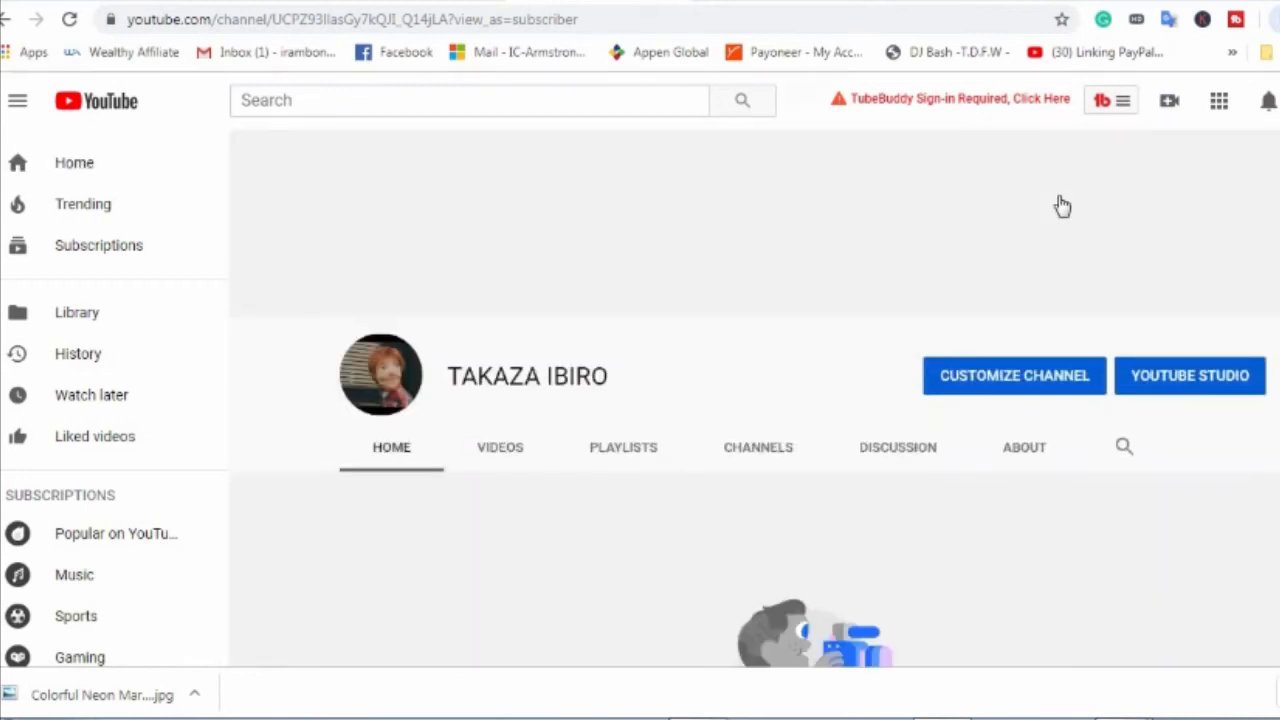
pyautogui.click(737, 3)
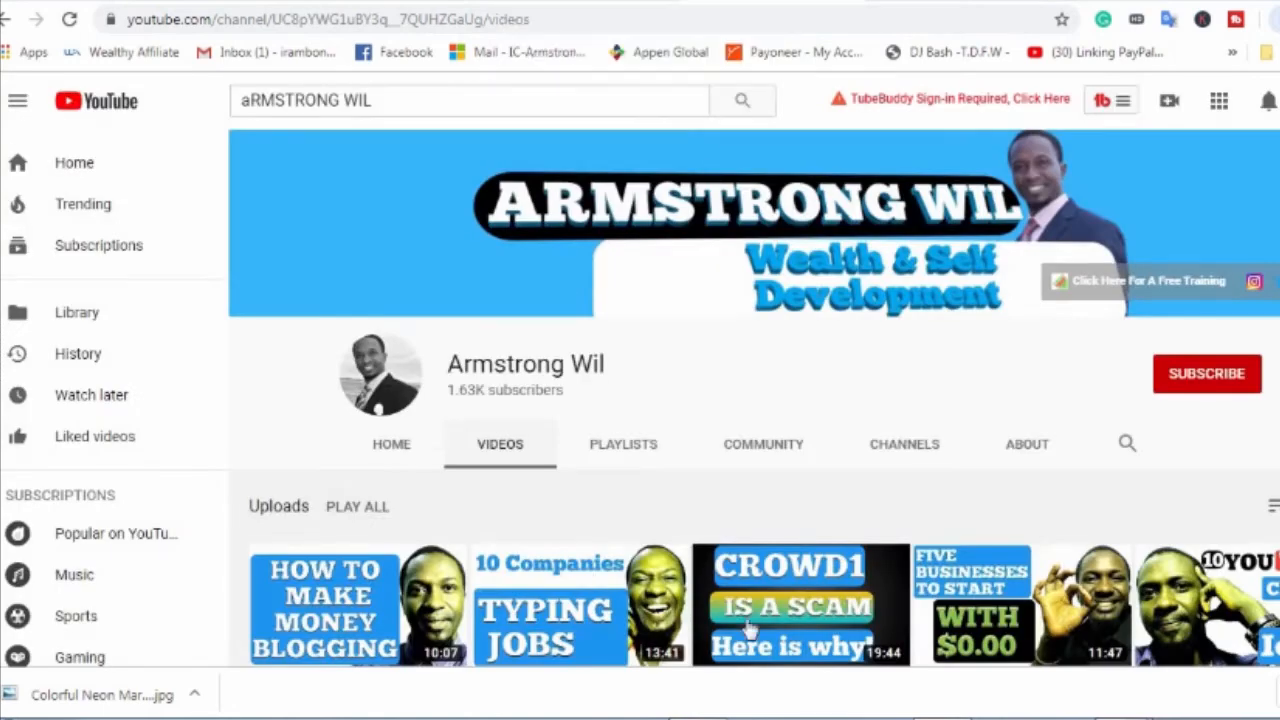
pyautogui.scroll(-3, 680, 300)
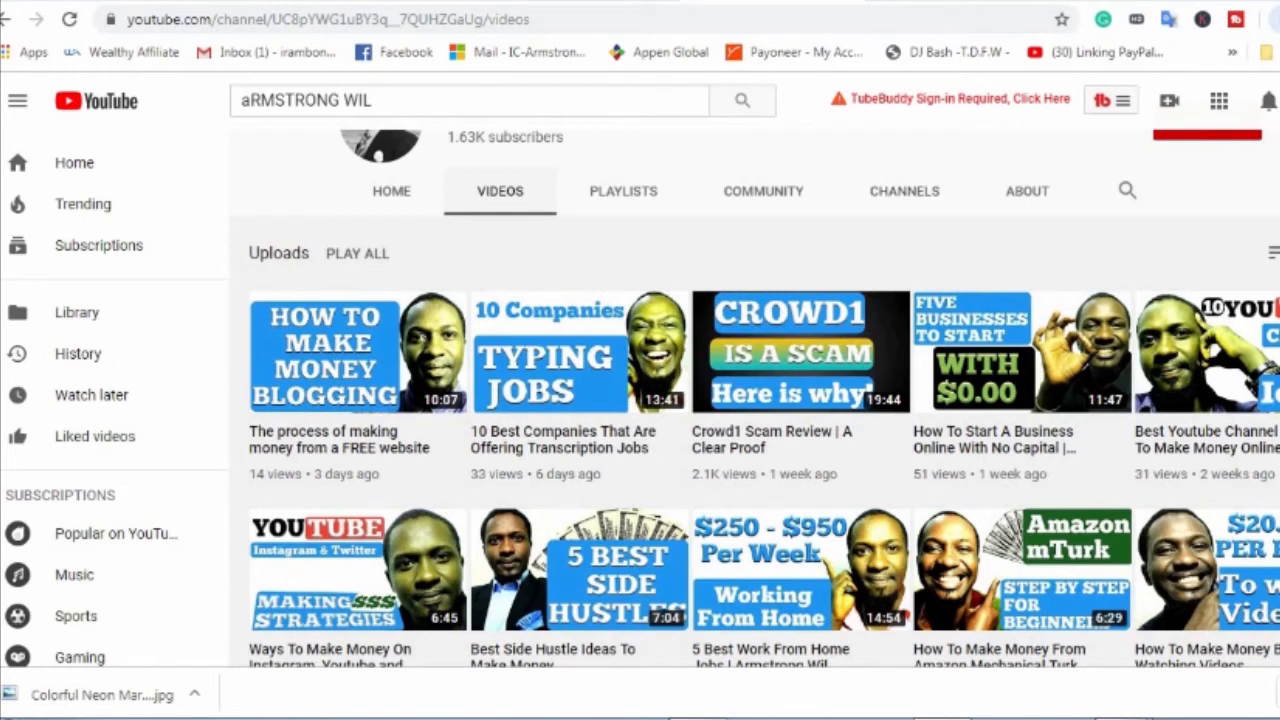
# - Return to the TAKAZA IBIRO channel page with its new banner and open YouTube Studio
pyautogui.click(600, 3)
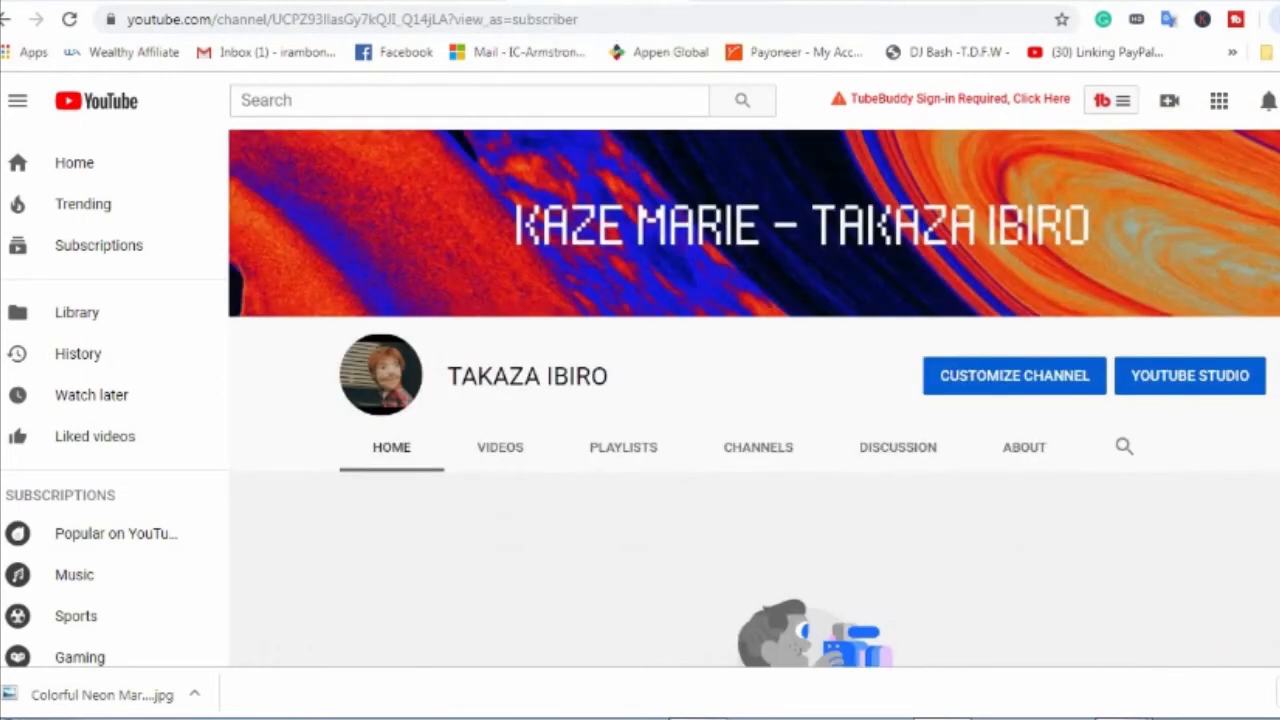
pyautogui.scroll(-3, 754, 398)
pyautogui.scroll(3, 754, 398)
pyautogui.scroll(-2, 754, 398)
pyautogui.scroll(2, 754, 398)
pyautogui.scroll(-3, 754, 398)
pyautogui.scroll(3, 754, 398)
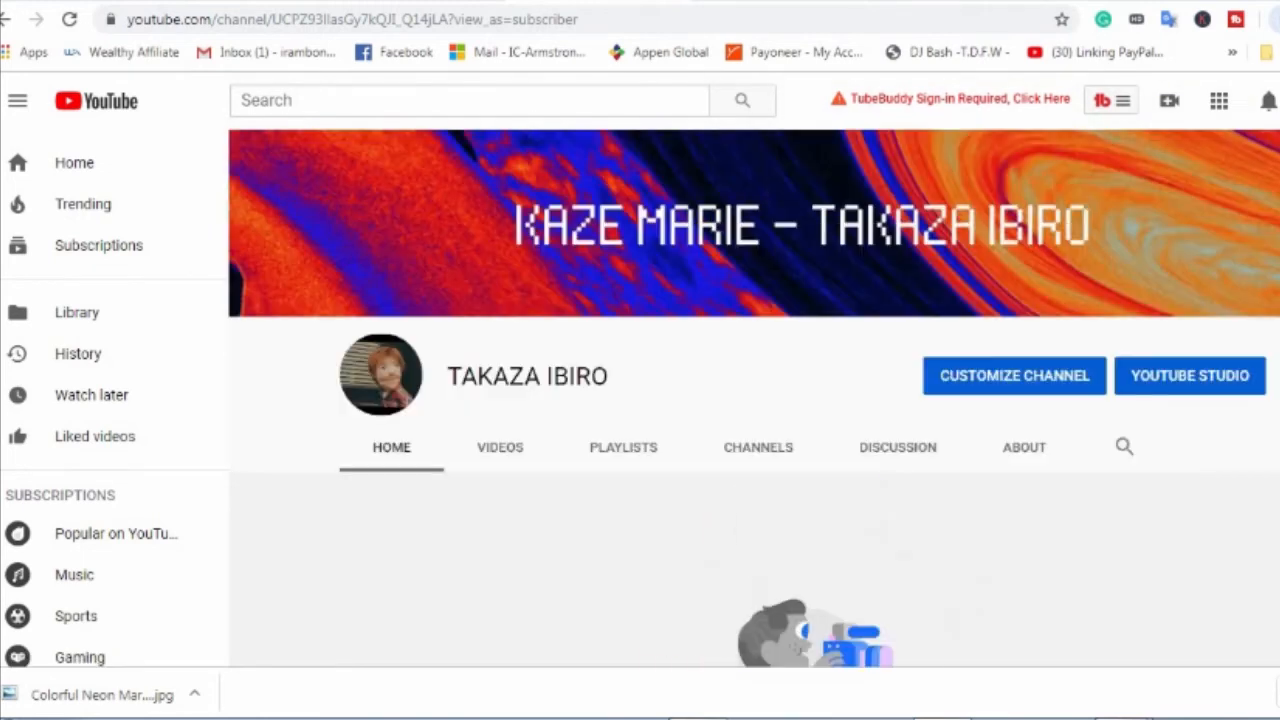
pyautogui.click(1175, 385)
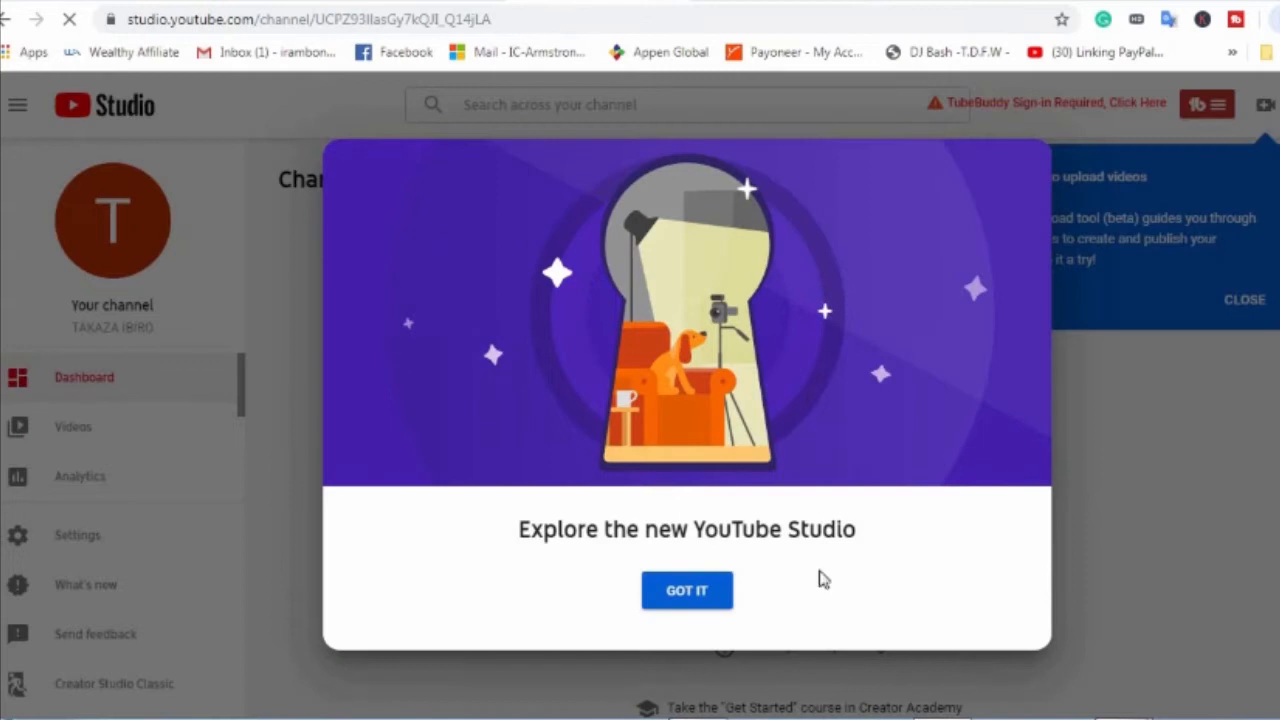
# - Dismiss the Studio welcome dialog and open Settings at the Channel section's Basic info
pyautogui.click(686, 600)
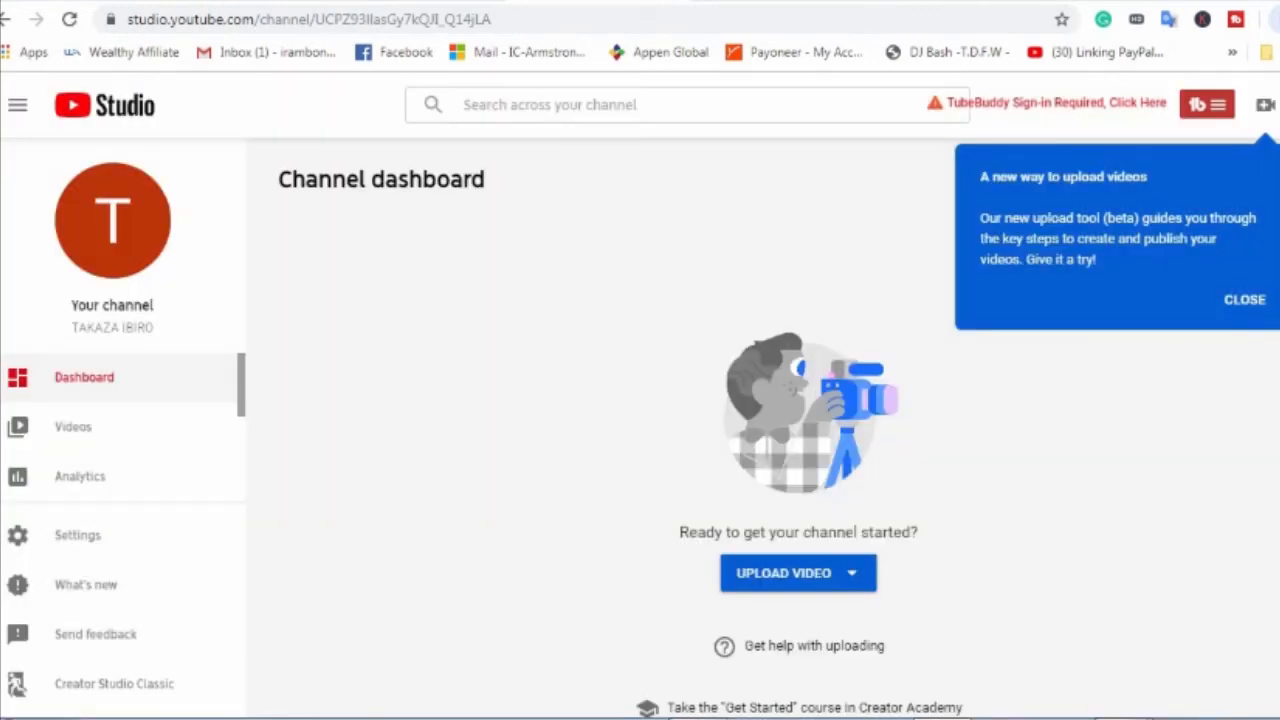
pyautogui.scroll(-2, 798, 420)
pyautogui.scroll(2, 798, 420)
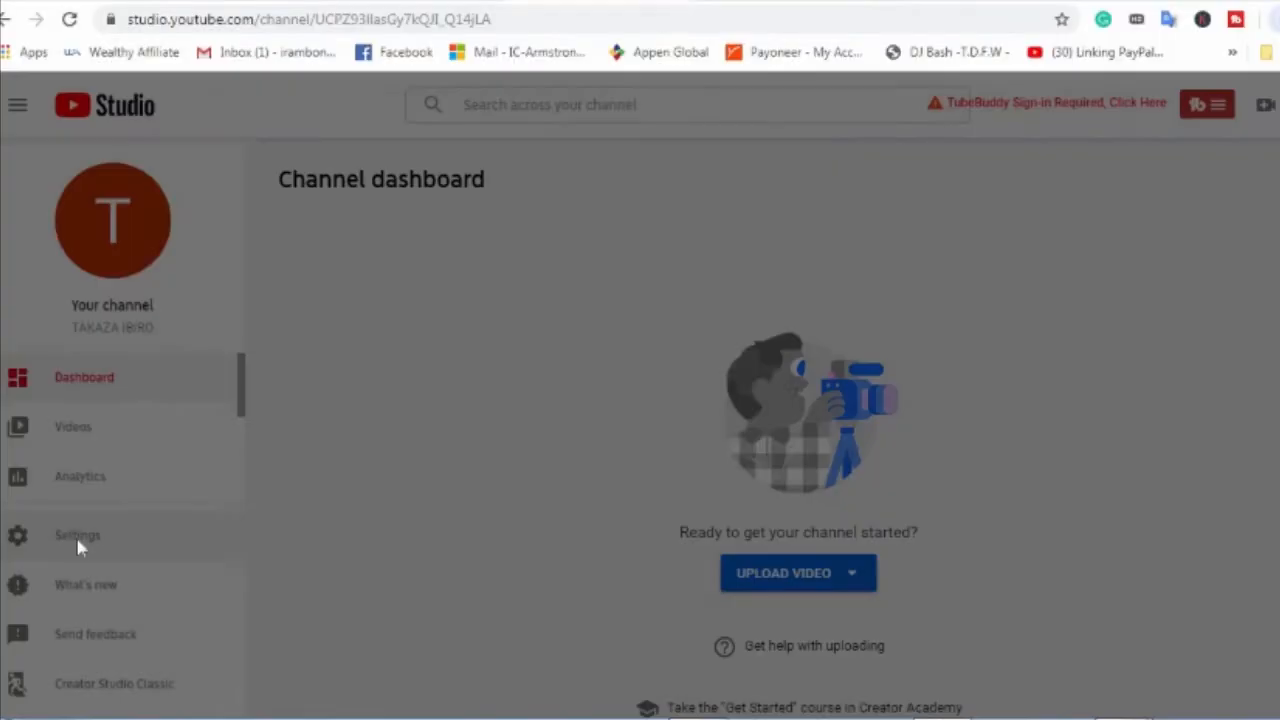
pyautogui.click(103, 470)
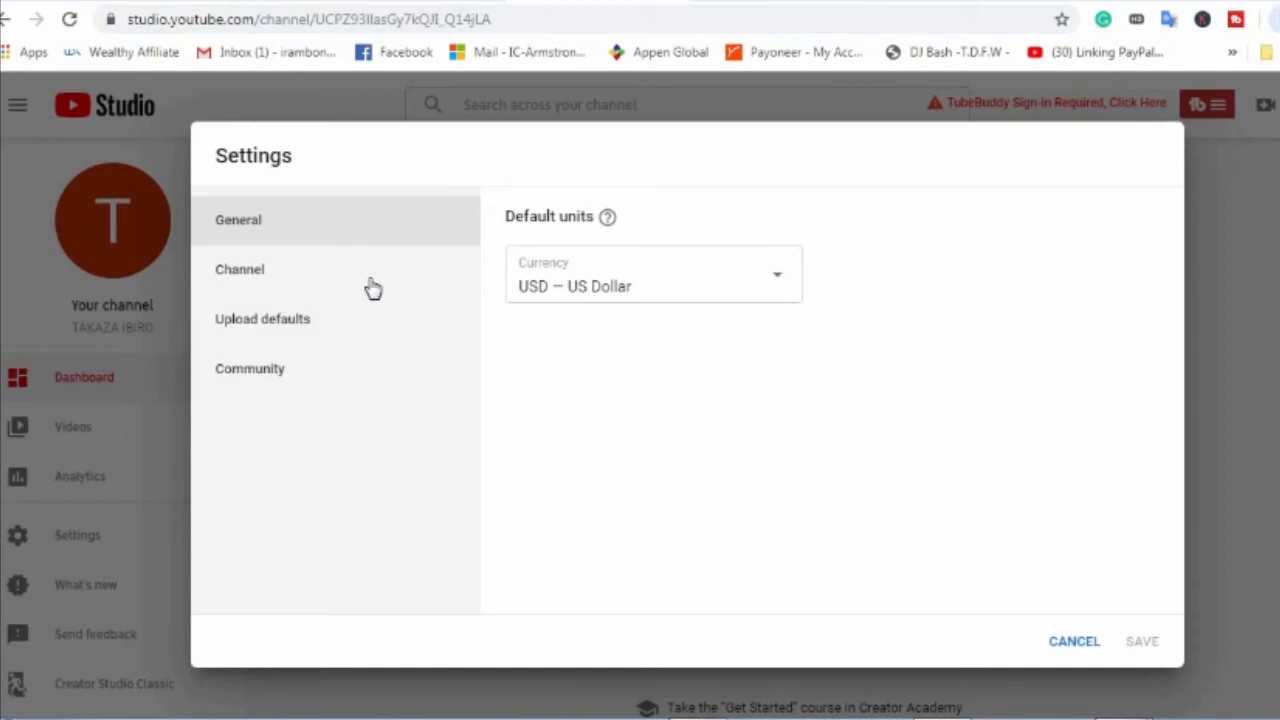
pyautogui.click(237, 279)
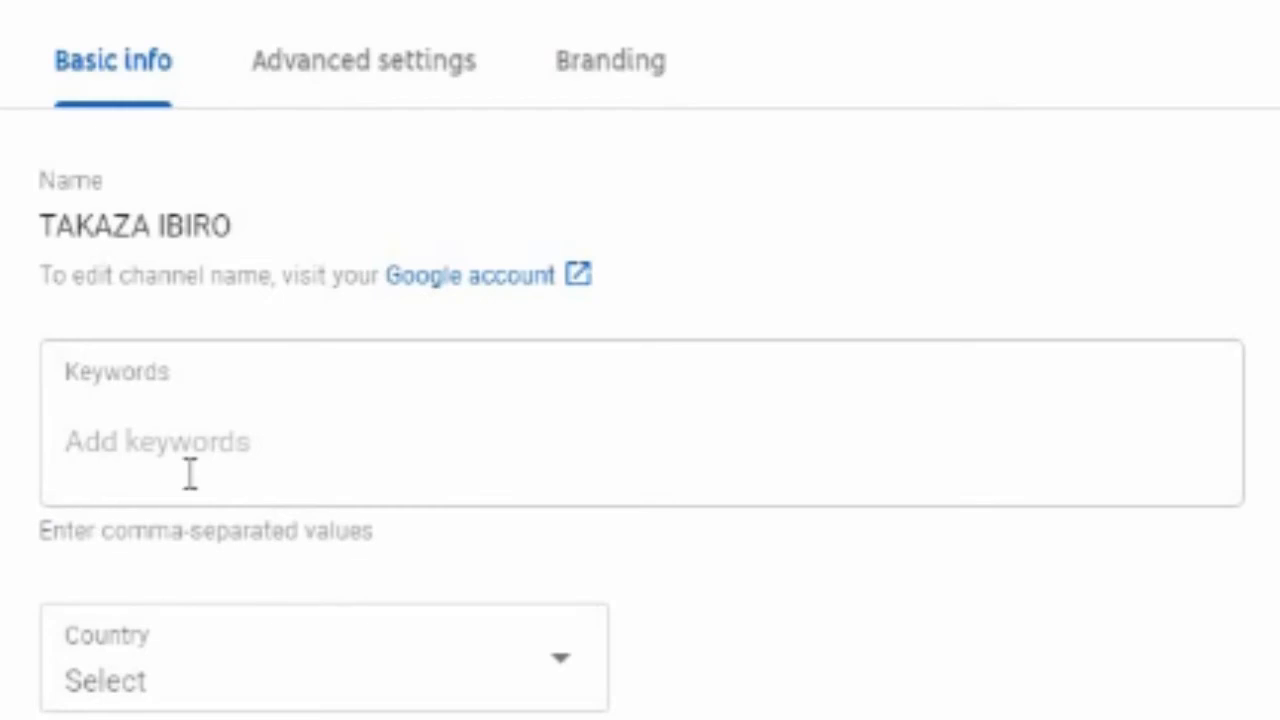
# - Add keywords 'uburyo bwo gutakaza ibiro', 'ni gute wotakaza ibiro' and 'imyimenyerezo ifasha gutakaza ibiro'
pyautogui.click(153, 452)
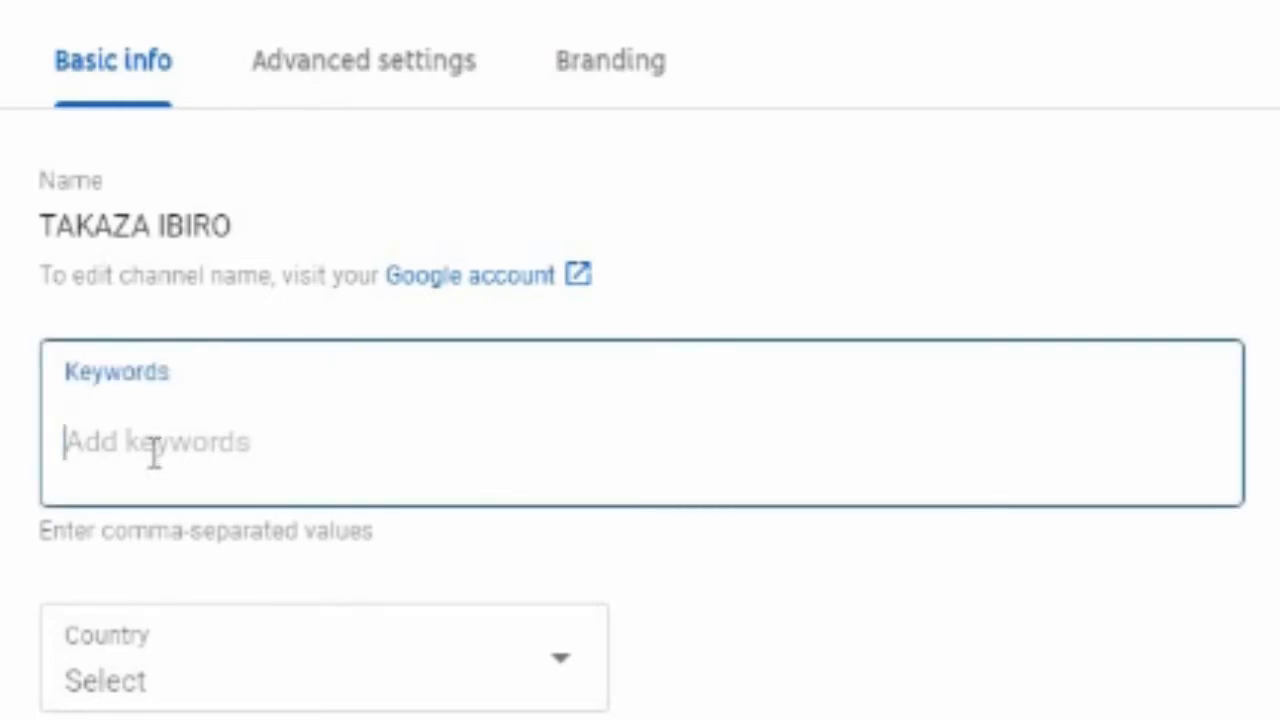
pyautogui.write('uburyo bwo gutakaza ibiro')
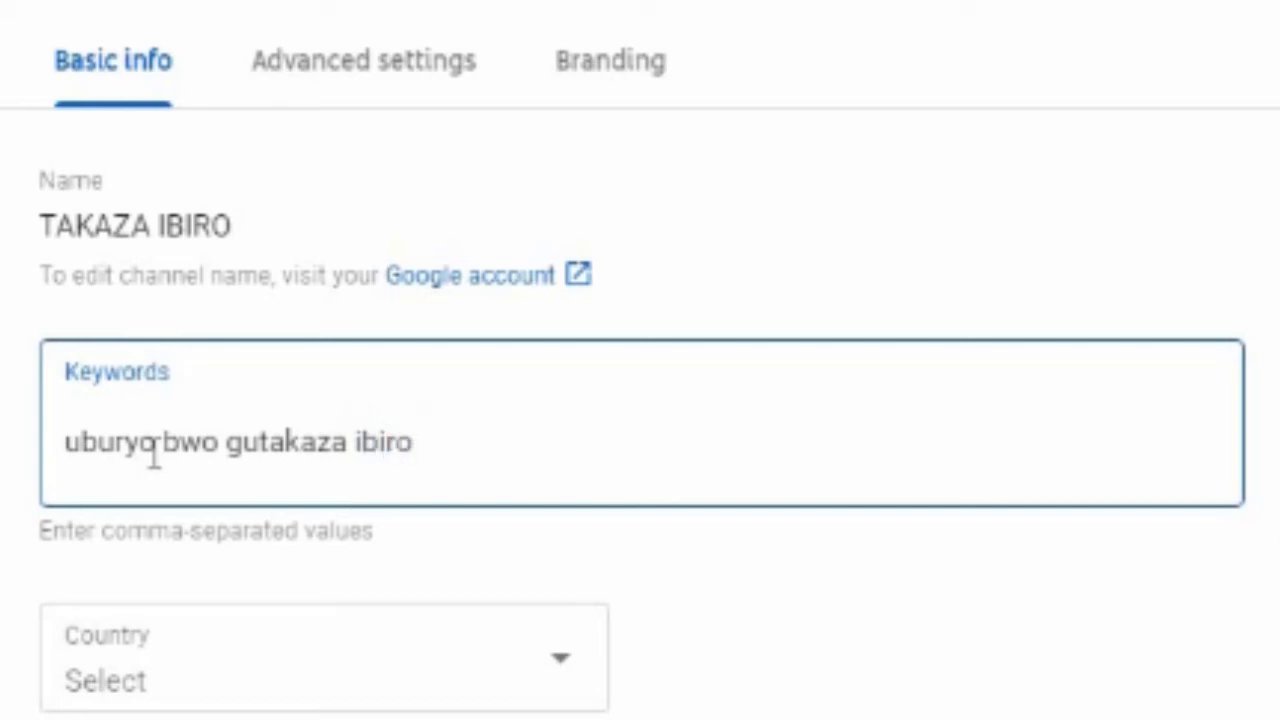
pyautogui.press('Return')
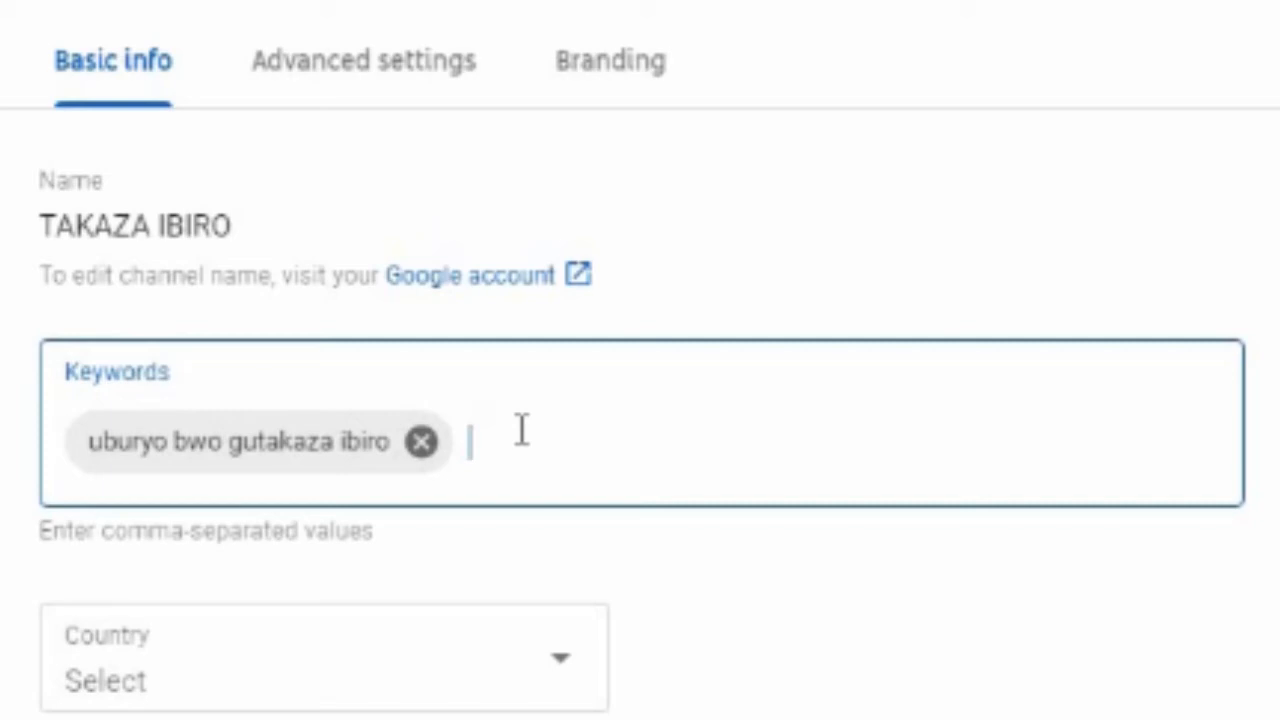
pyautogui.write('ni gute wo')
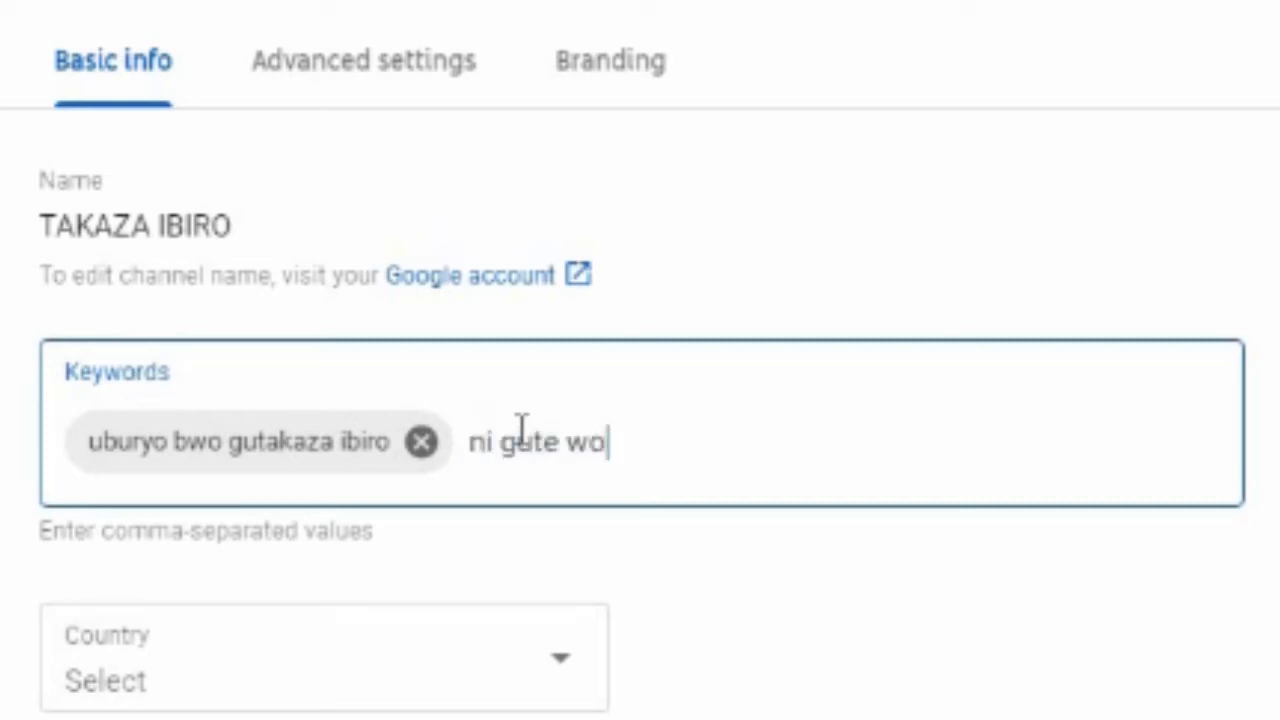
pyautogui.write('takaza i')
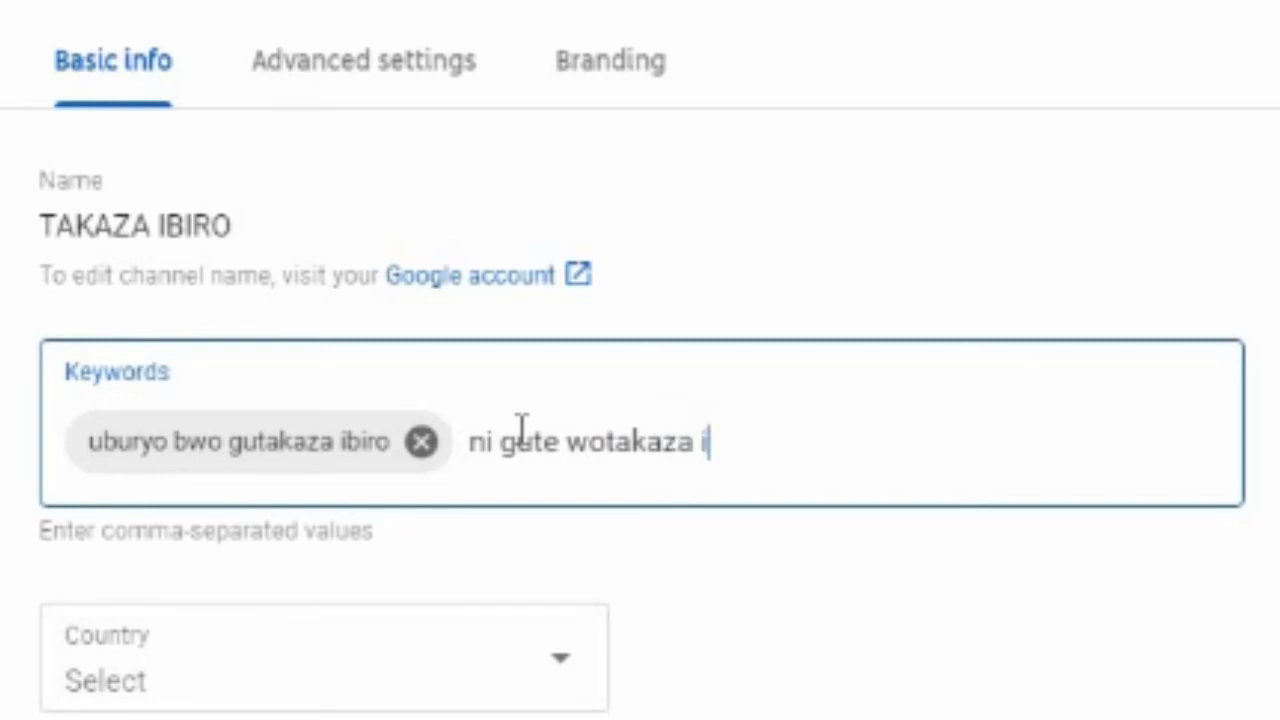
pyautogui.write('biroo')
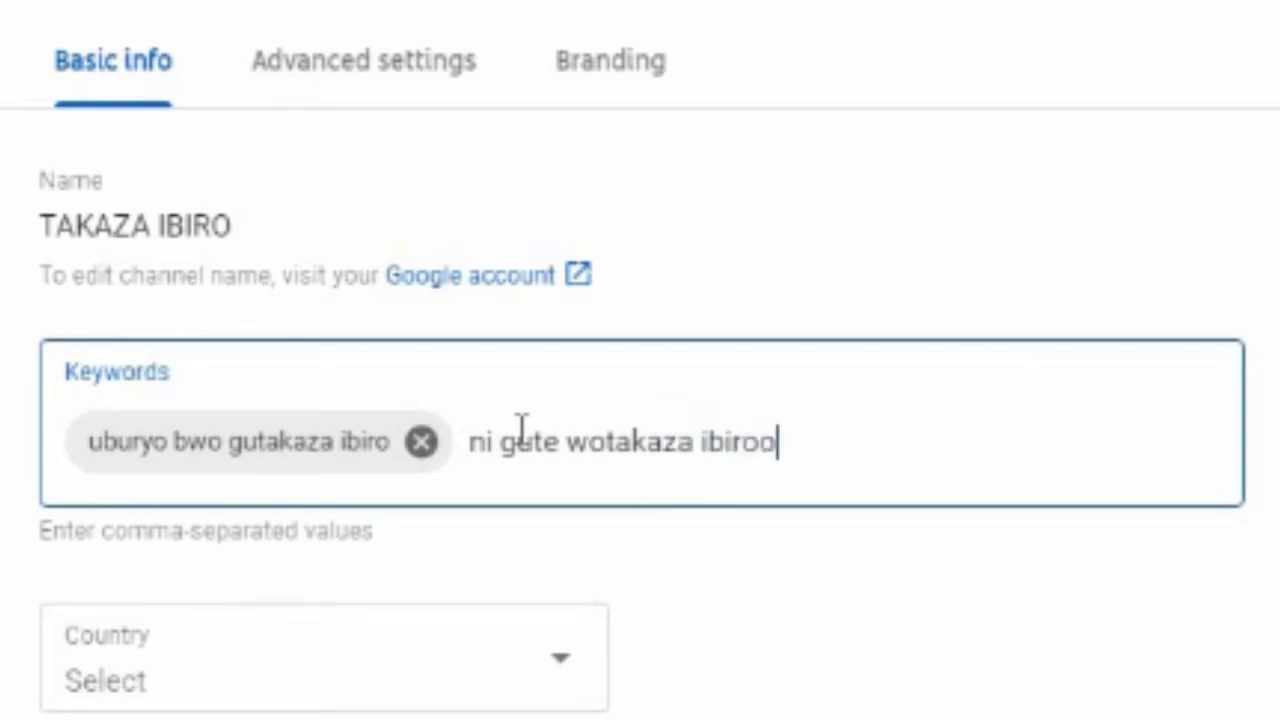
pyautogui.press('BackSpace')
pyautogui.press('Return')
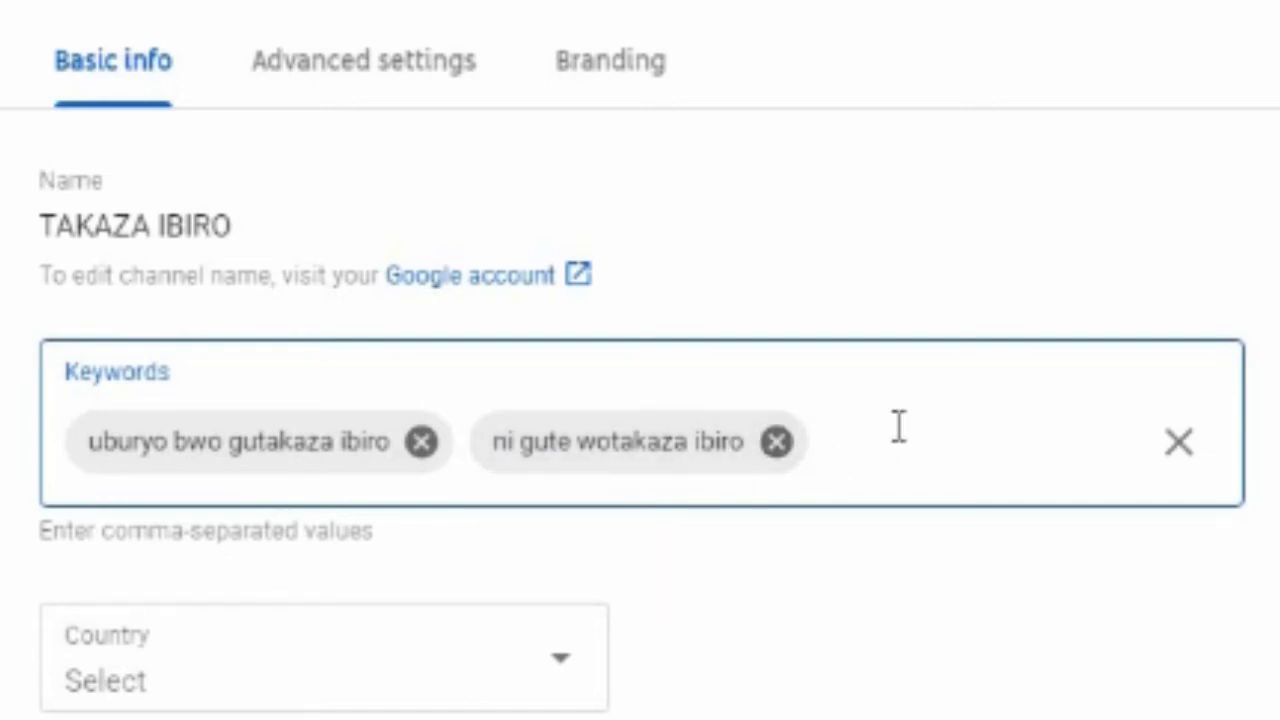
pyautogui.write('imyime')
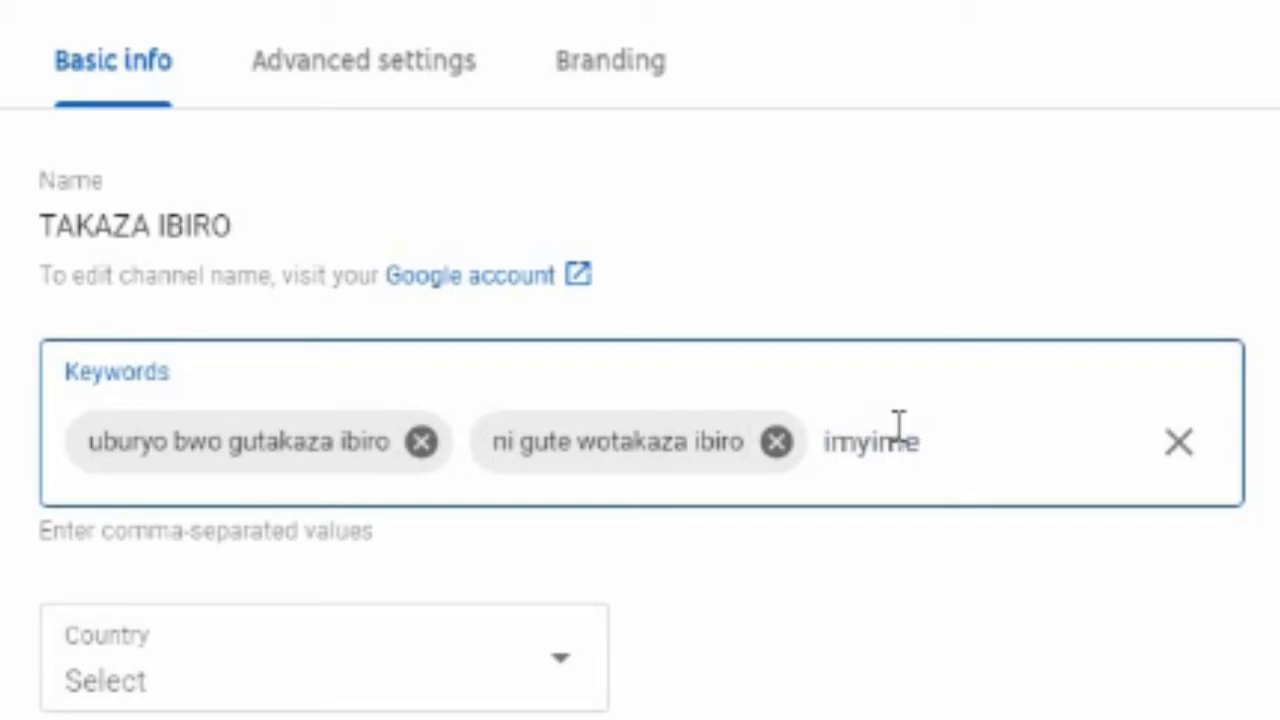
pyautogui.write('nyere')
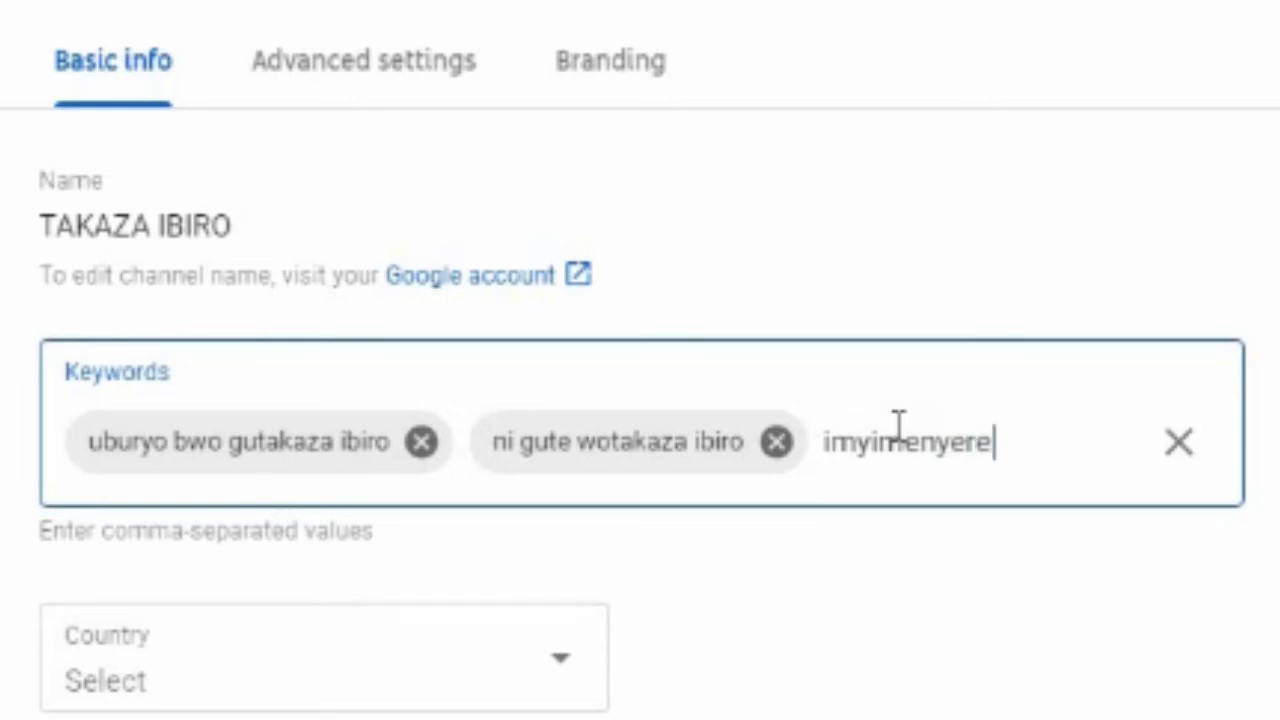
pyautogui.write('zo i')
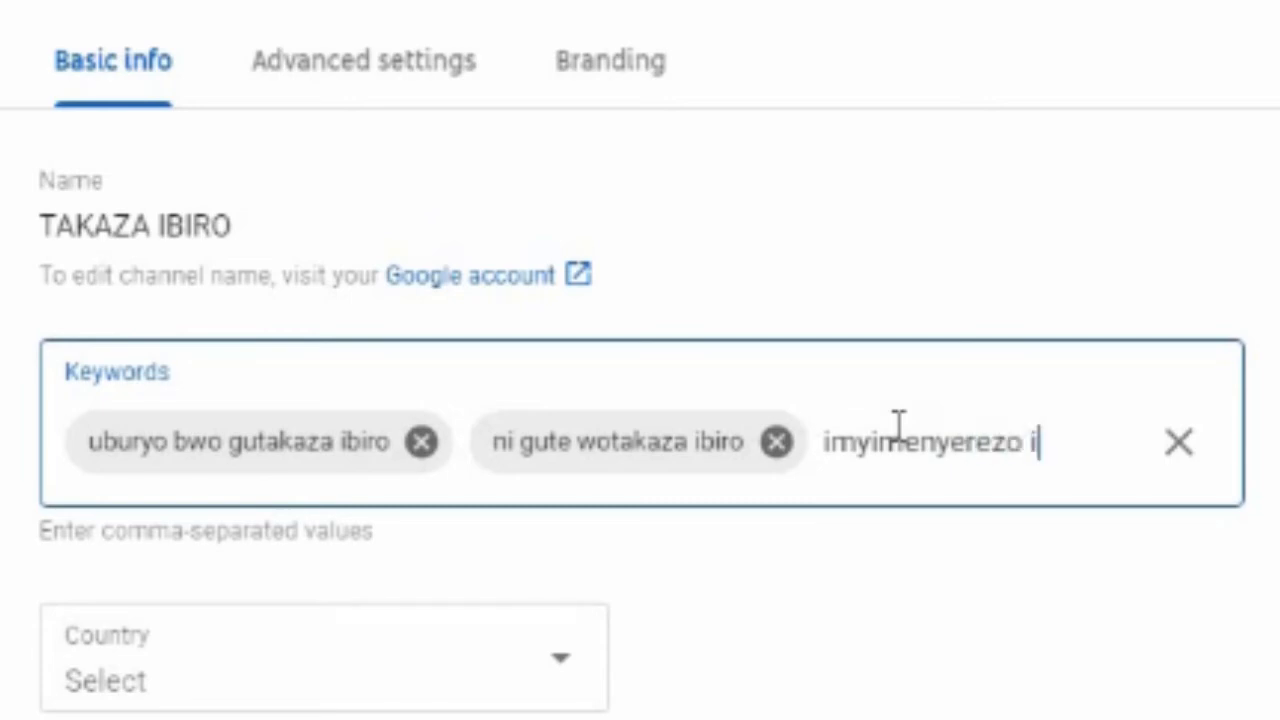
pyautogui.write('fasha ')
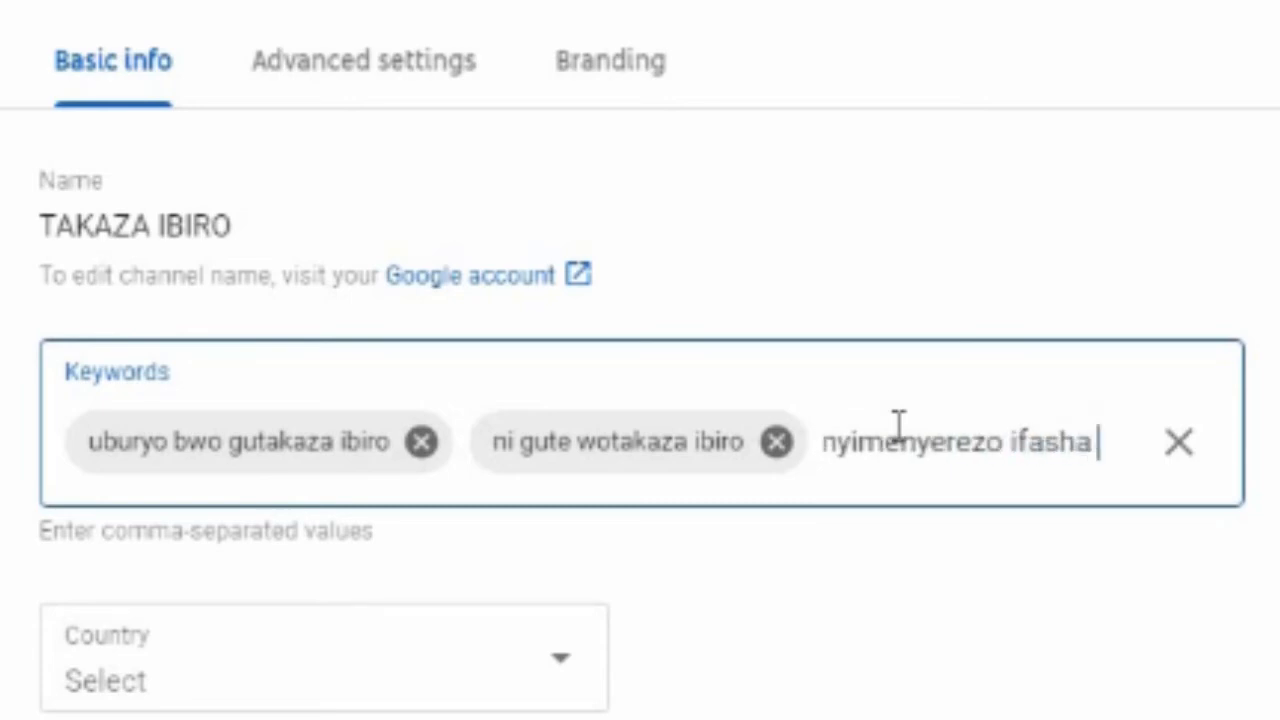
pyautogui.write('gutakaz')
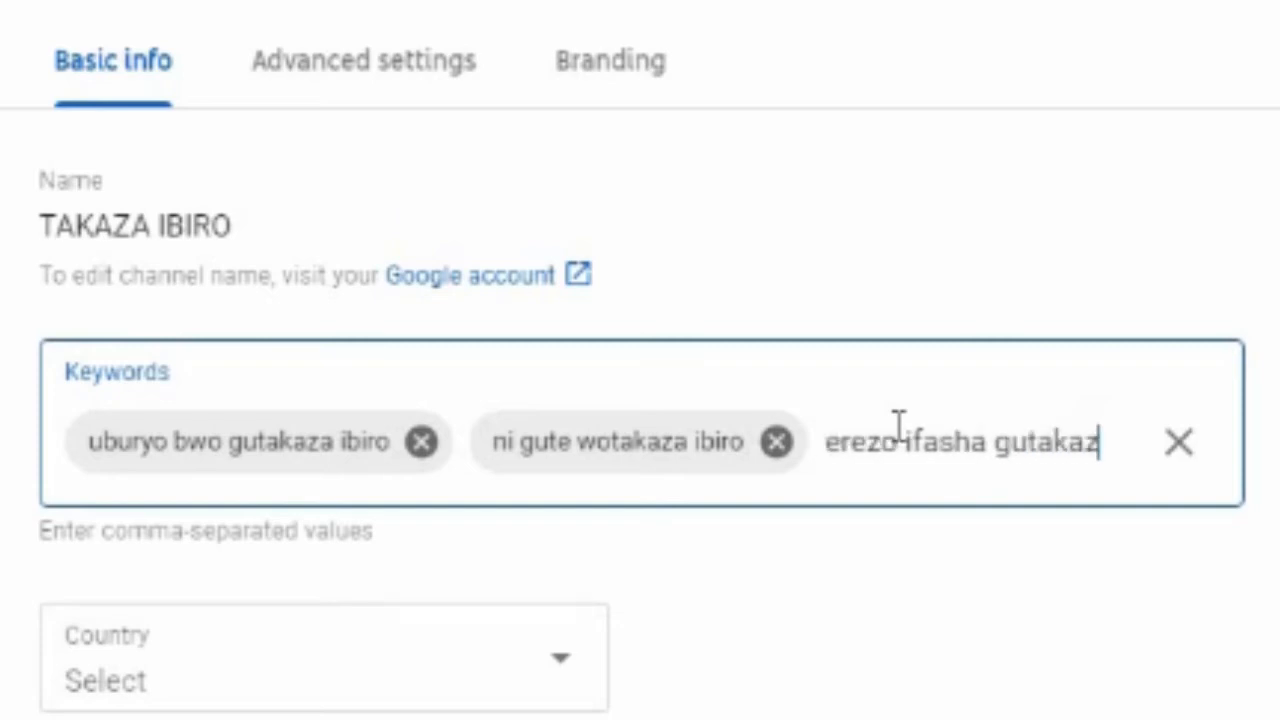
pyautogui.write('a ibiro')
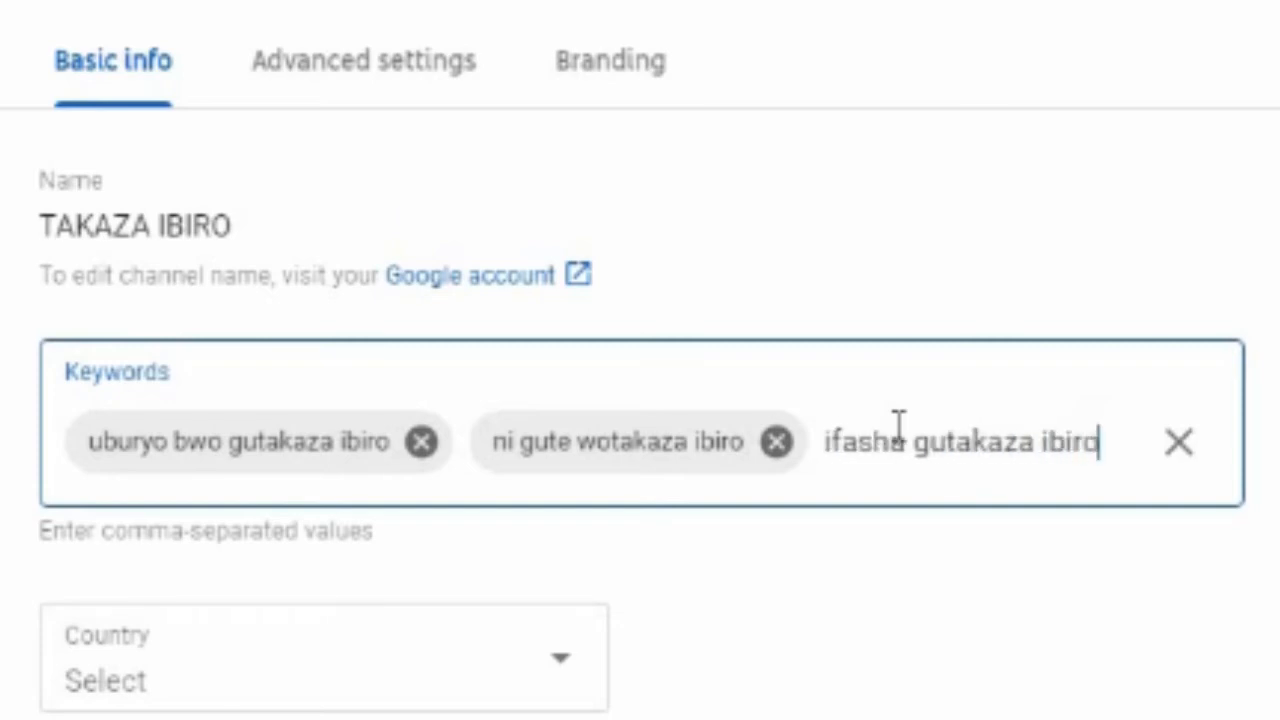
pyautogui.press('Return')
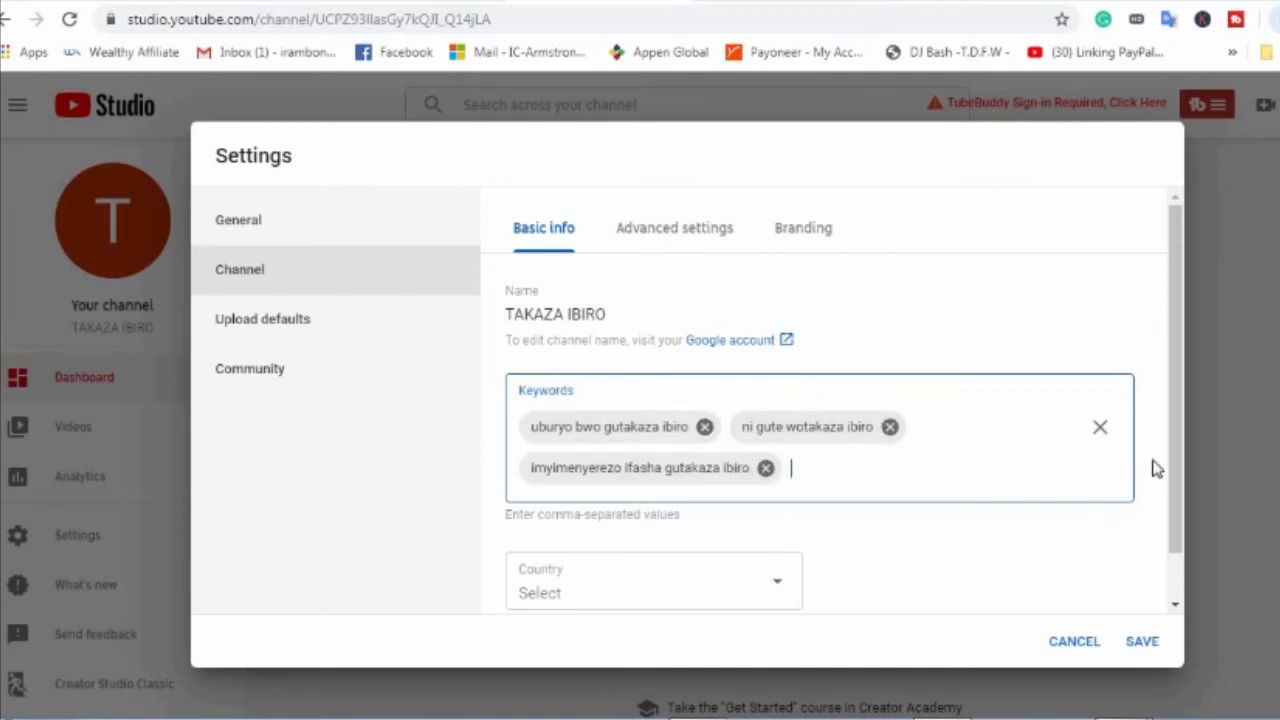
pyautogui.moveTo(1186, 458); pyautogui.dragTo(1186, 505)
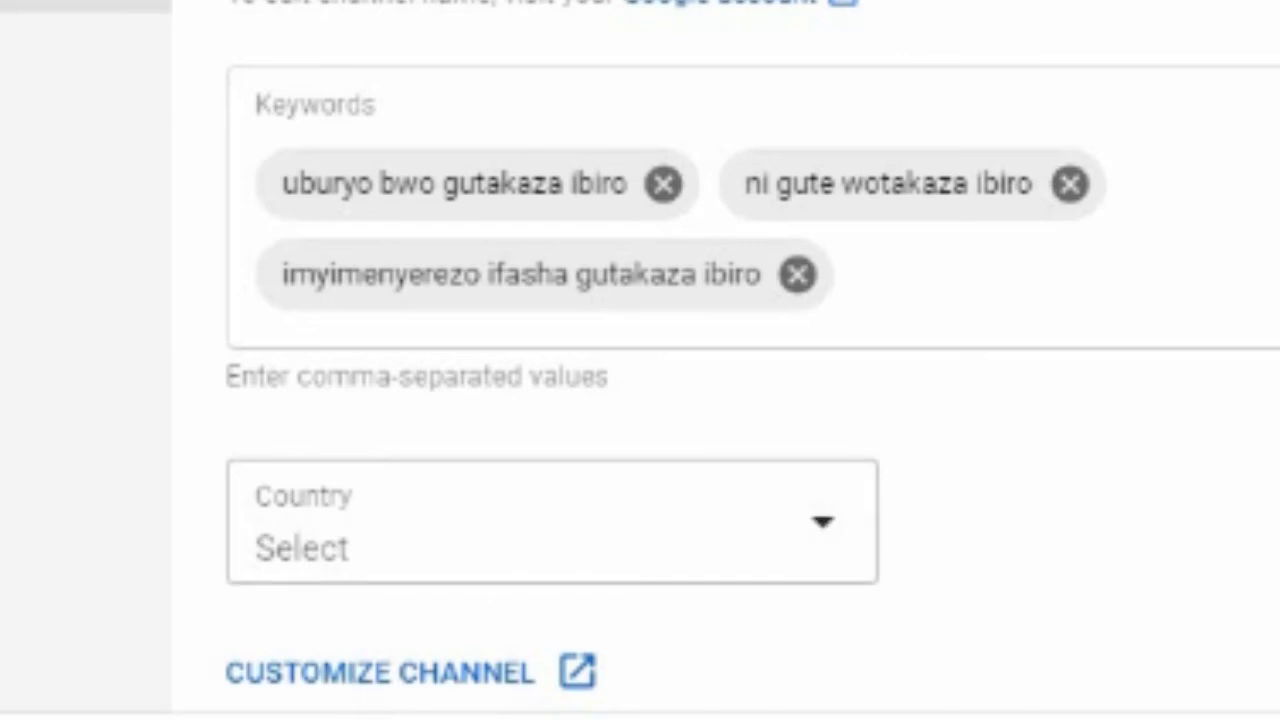
pyautogui.scroll(1, 752, 351)
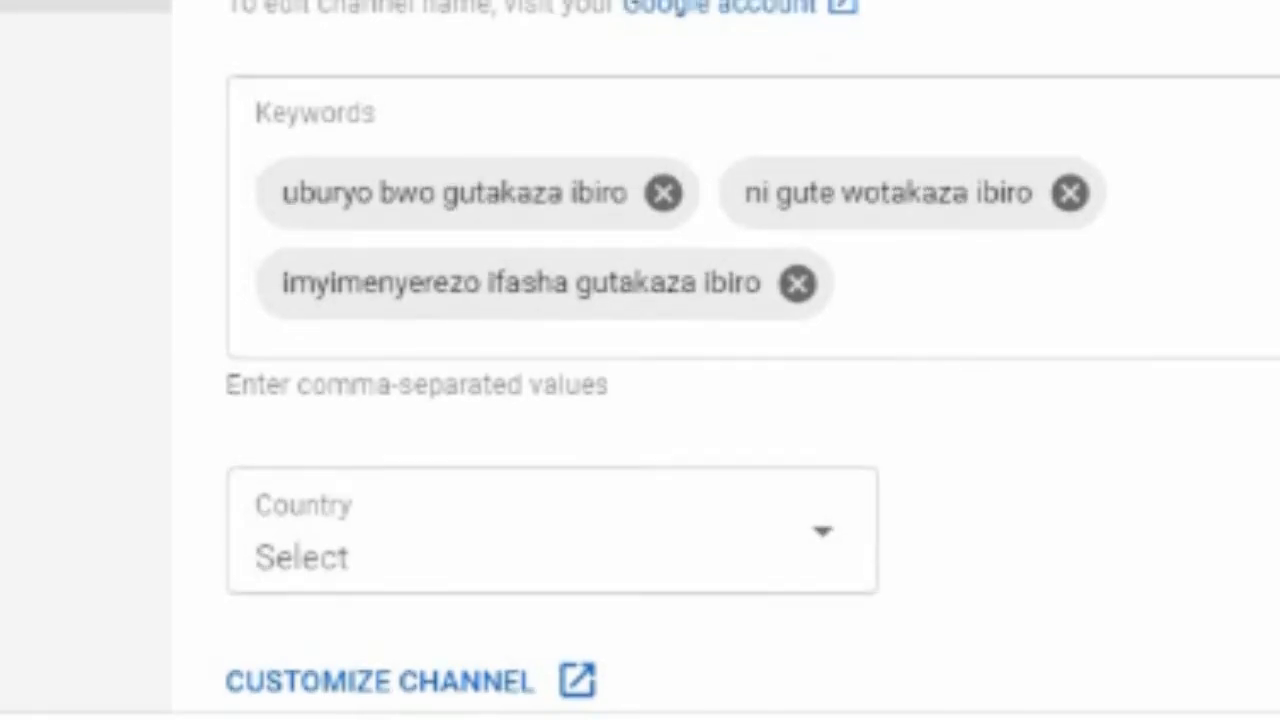
pyautogui.scroll(-1, 752, 351)
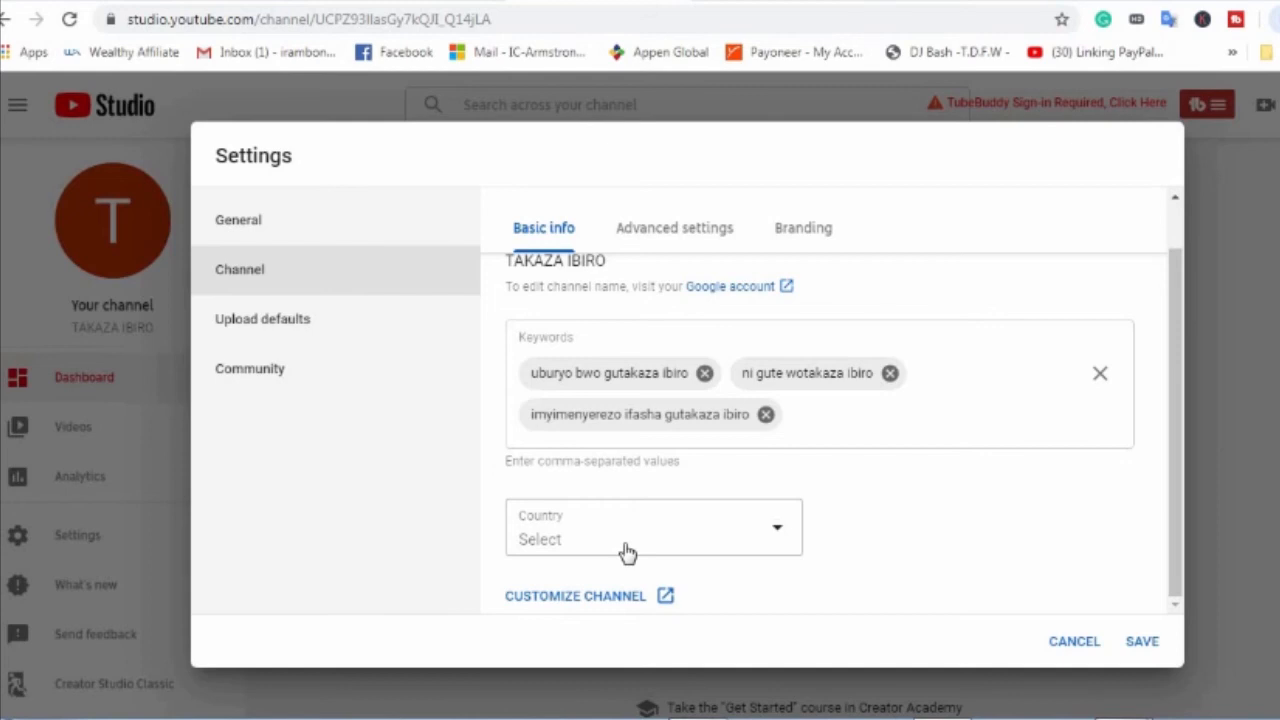
# - Set the channel's country to Uganda and switch to the Advanced settings tab
pyautogui.click(779, 538)
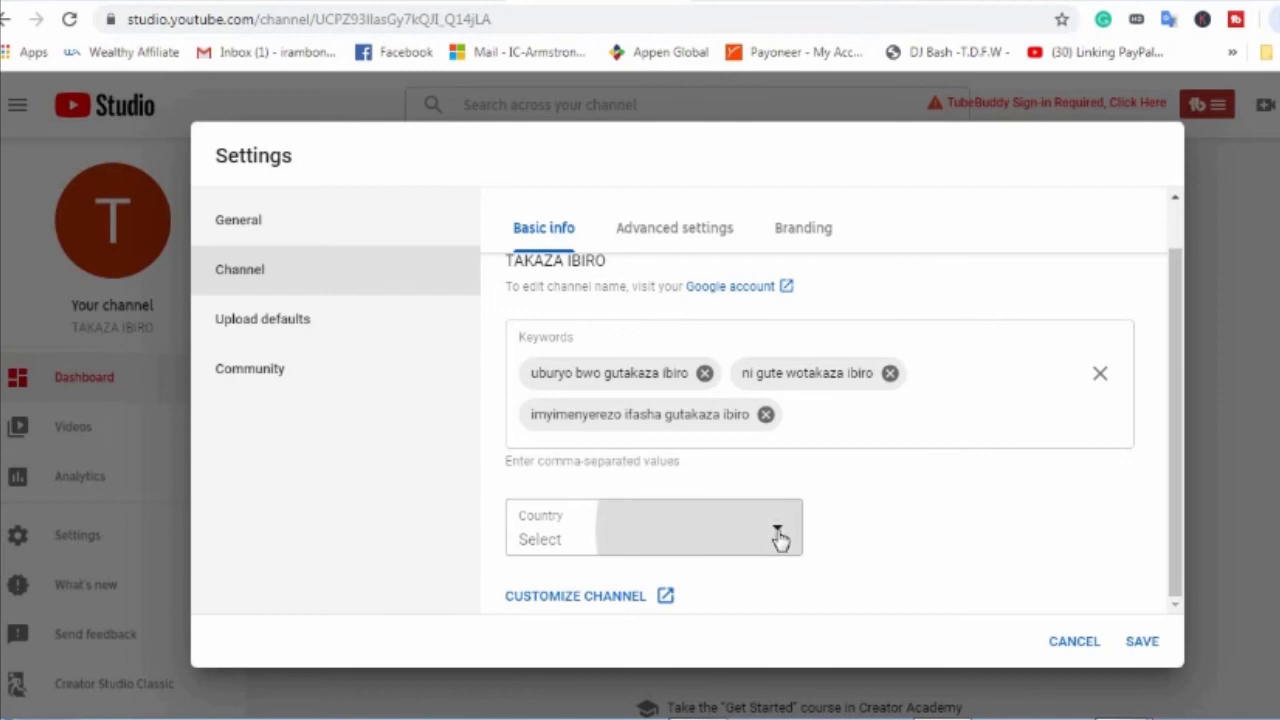
pyautogui.click(666, 534)
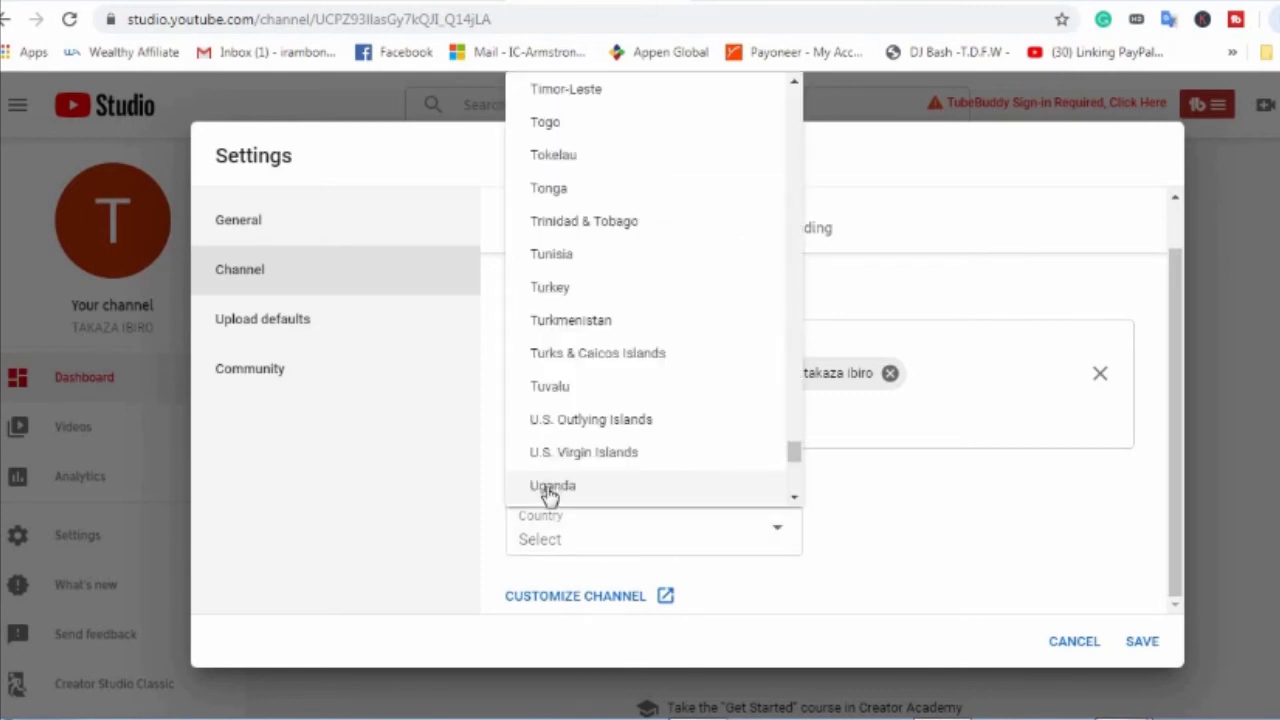
pyautogui.click(552, 486)
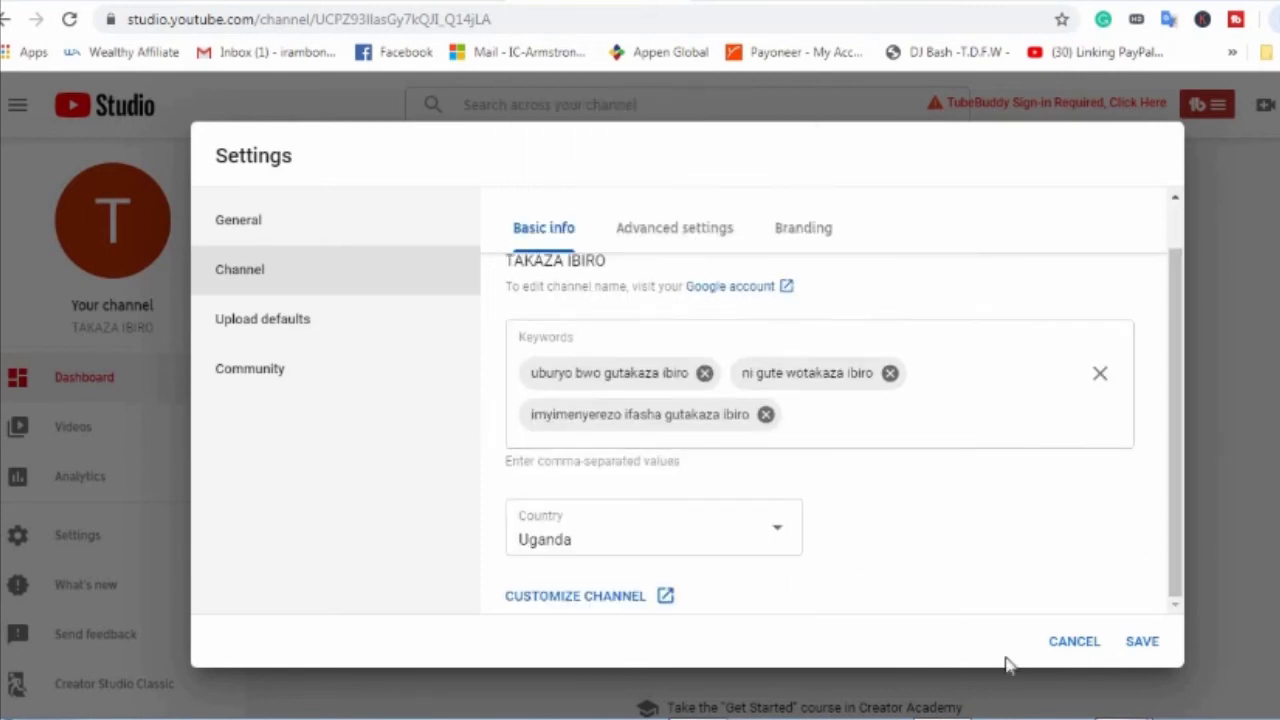
pyautogui.click(656, 230)
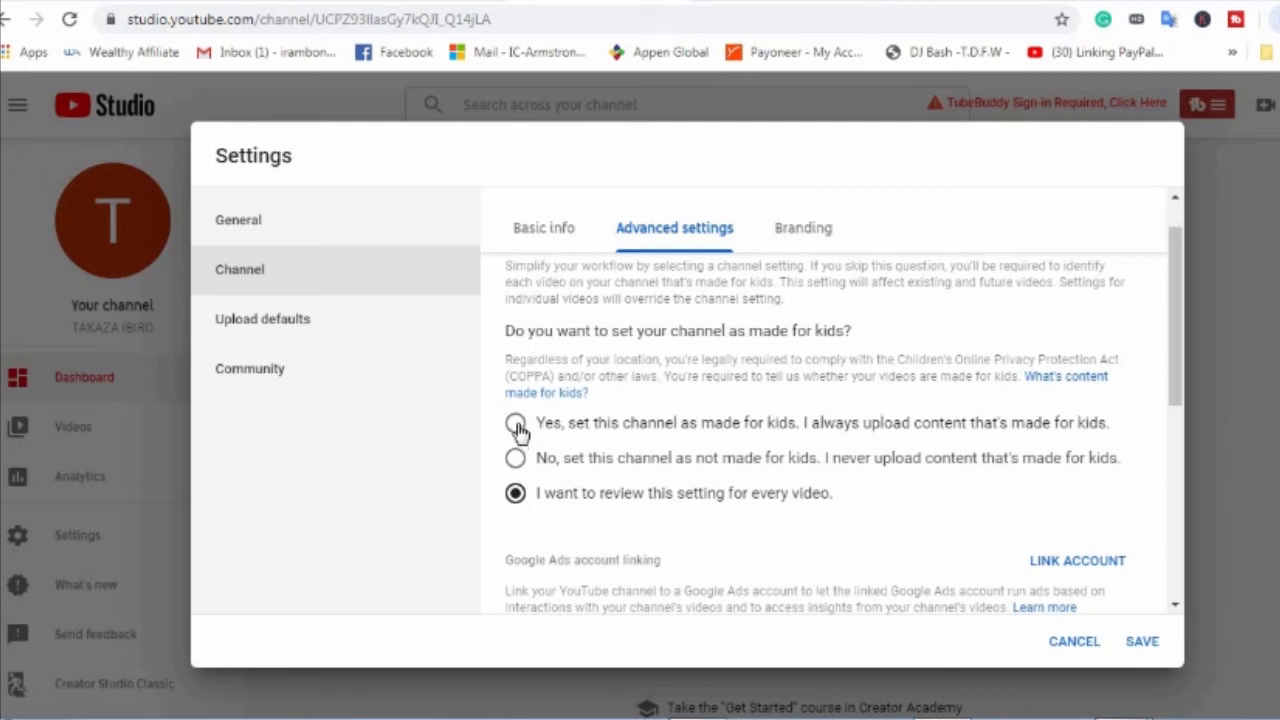
# - Set the channel's audience to not made for kids in Advanced settings
pyautogui.click(515, 425)
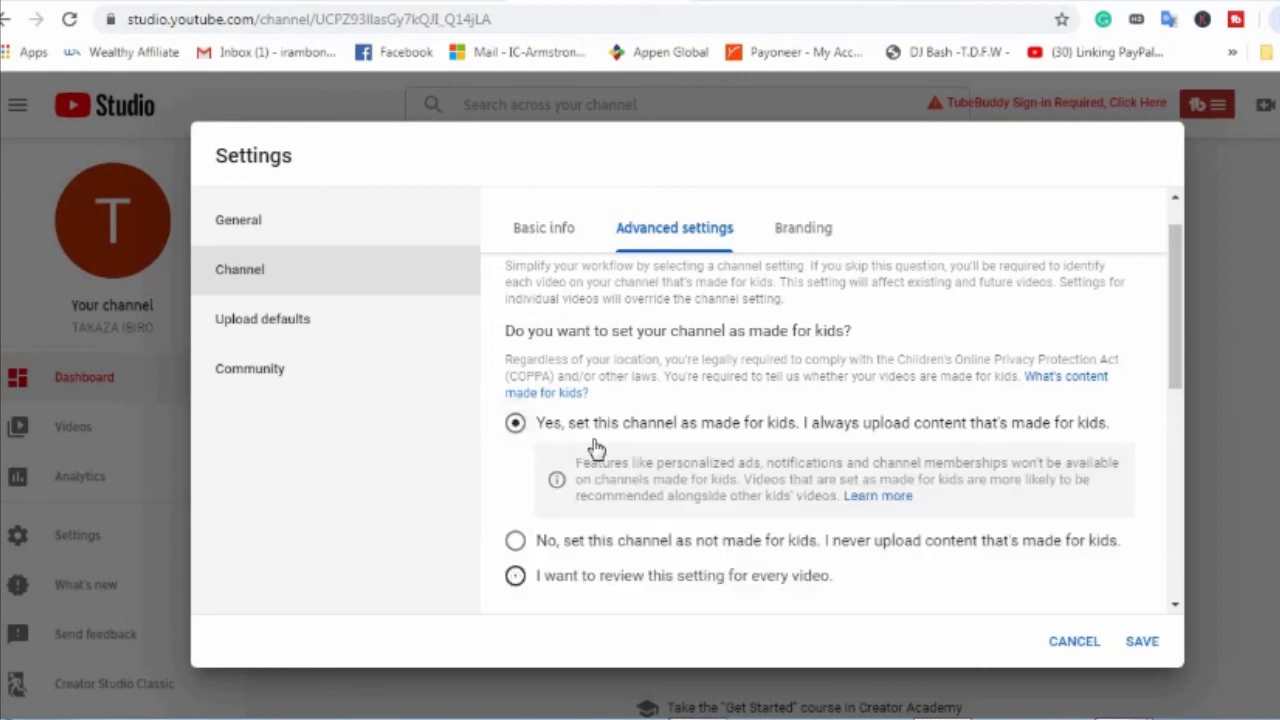
pyautogui.click(515, 535)
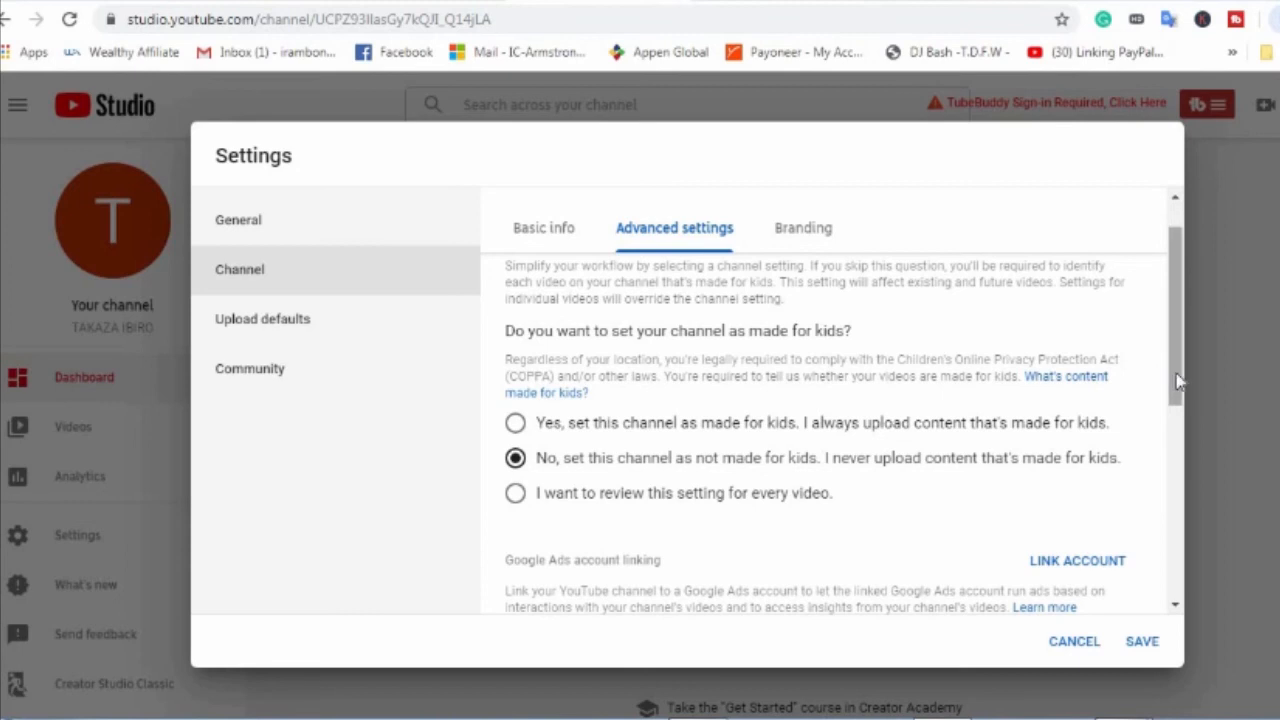
pyautogui.scroll(-5, 1150, 505)
pyautogui.scroll(3, 1137, 490)
pyautogui.scroll(-2, 1140, 492)
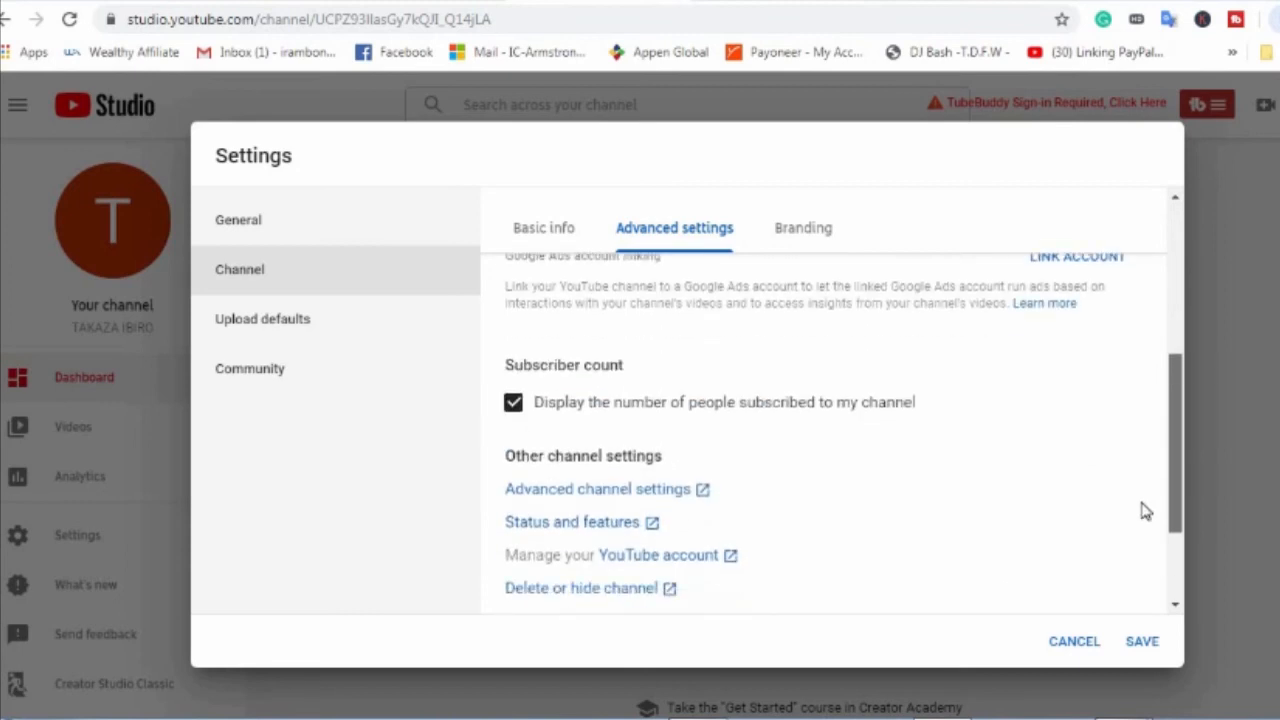
pyautogui.scroll(1, 1141, 500)
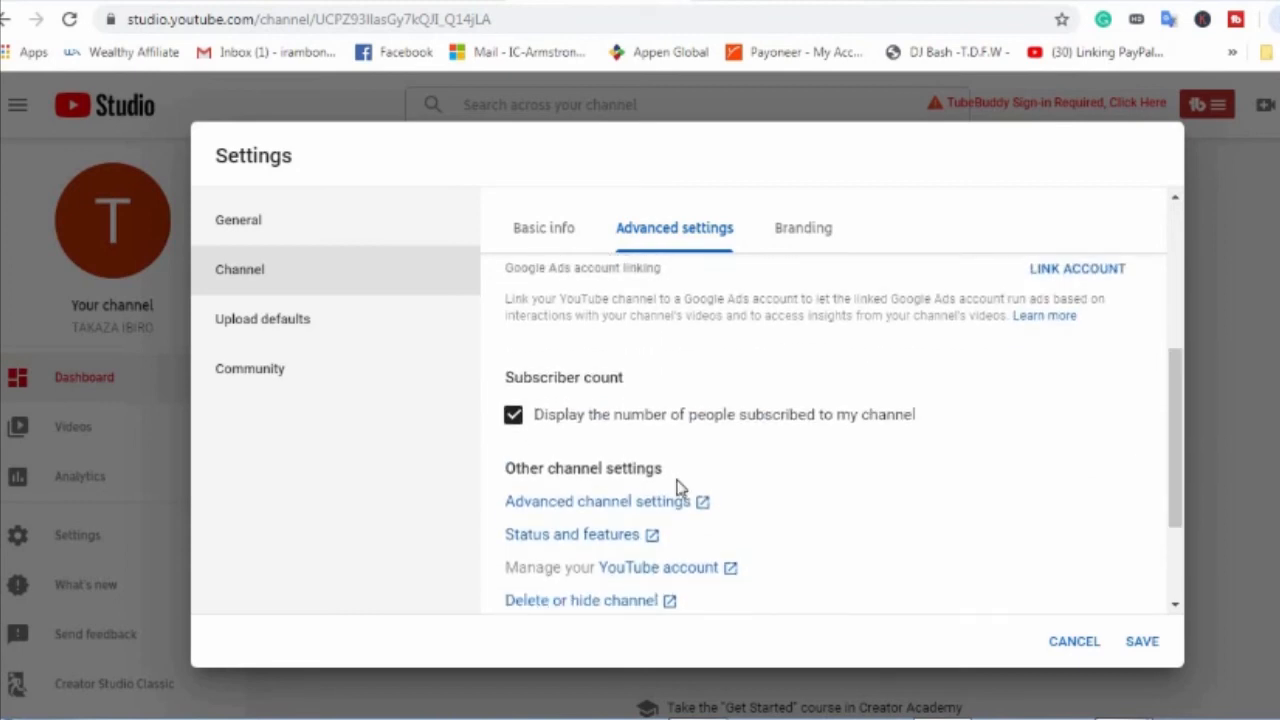
# - Leave the subscriber count visible and go back to the Basic info tab
pyautogui.click(513, 416)
pyautogui.click(513, 416)
pyautogui.moveTo(1176, 508); pyautogui.dragTo(1160, 600)
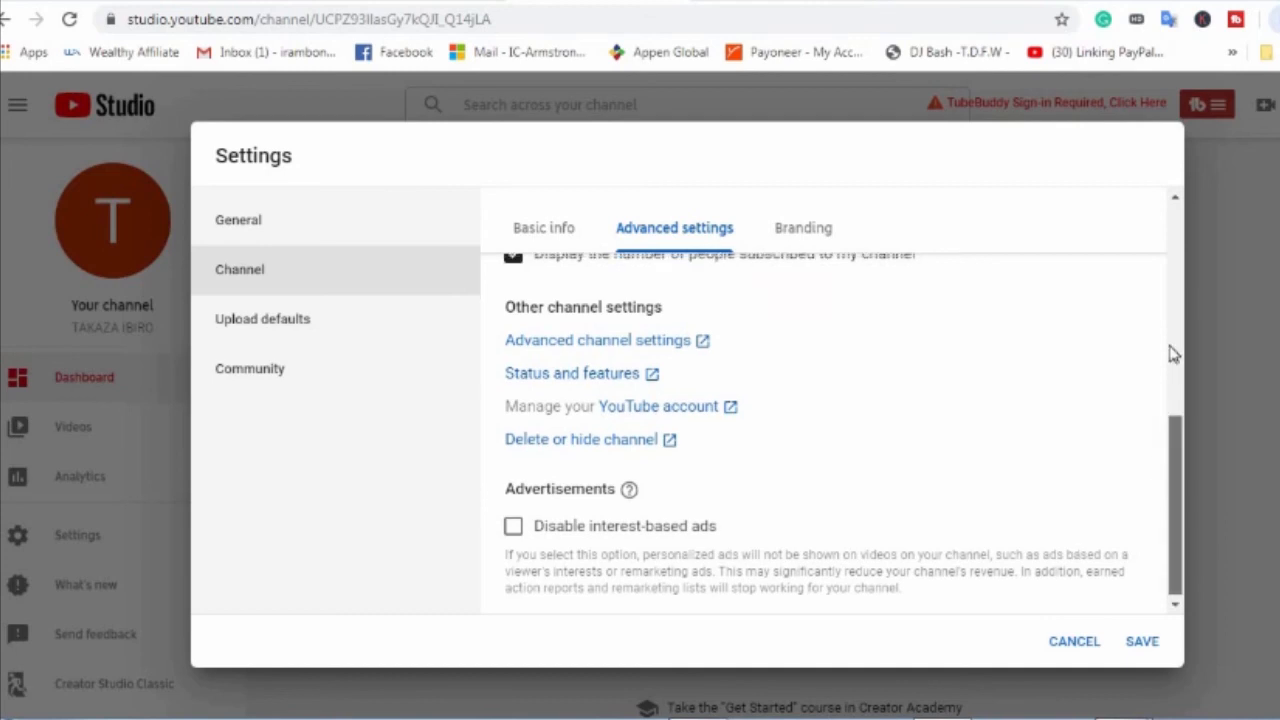
pyautogui.click(803, 228)
pyautogui.click(535, 230)
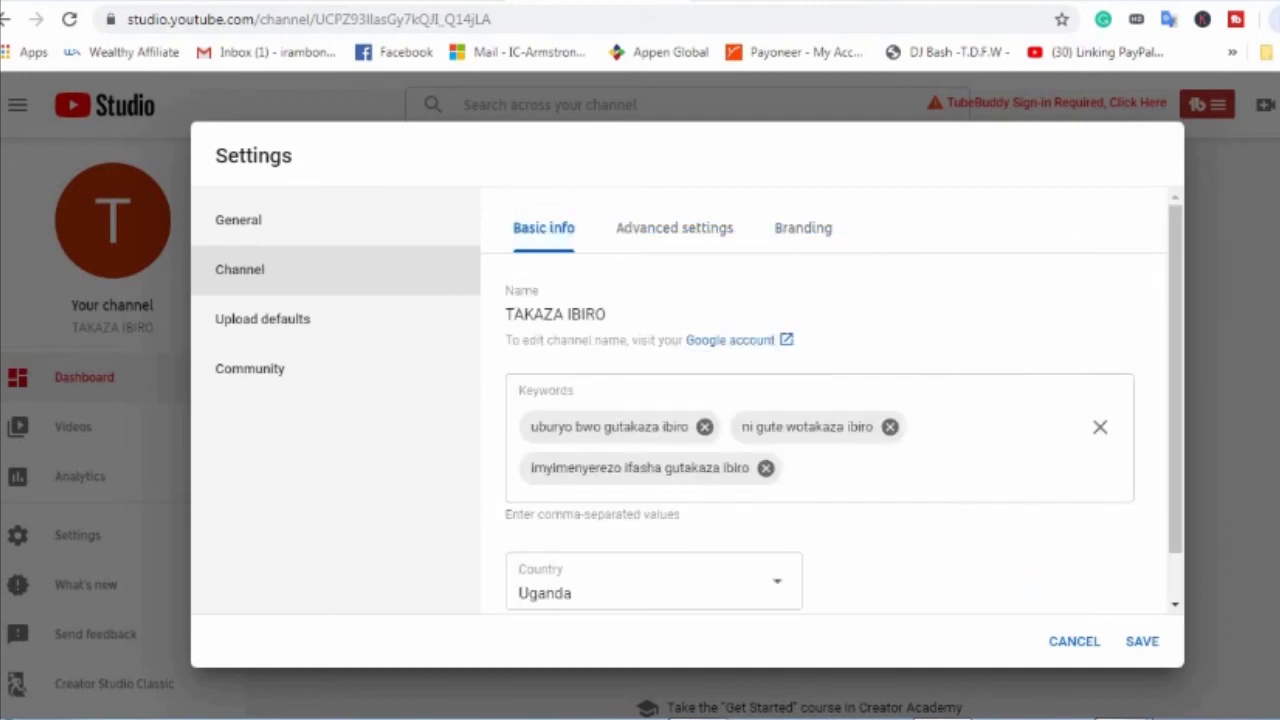
# - Save the channel settings, then reopen Advanced settings and go to the Status and features page
pyautogui.click(1142, 642)
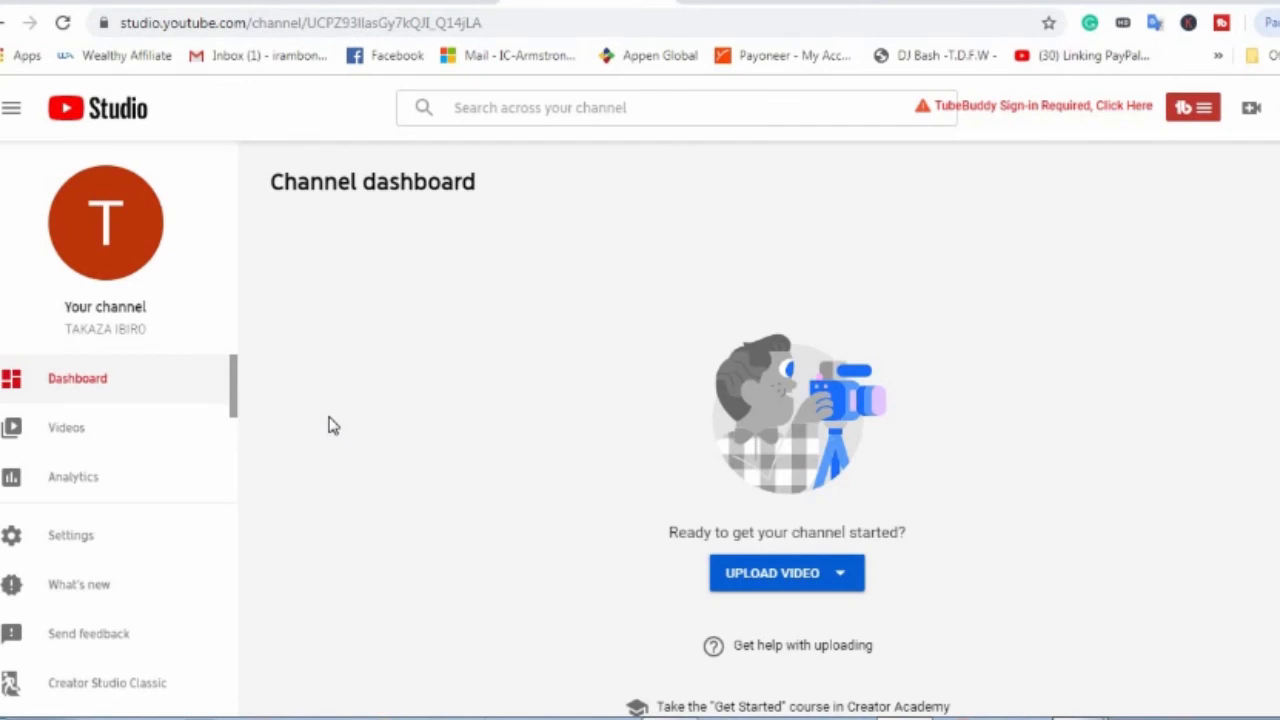
pyautogui.click(69, 537)
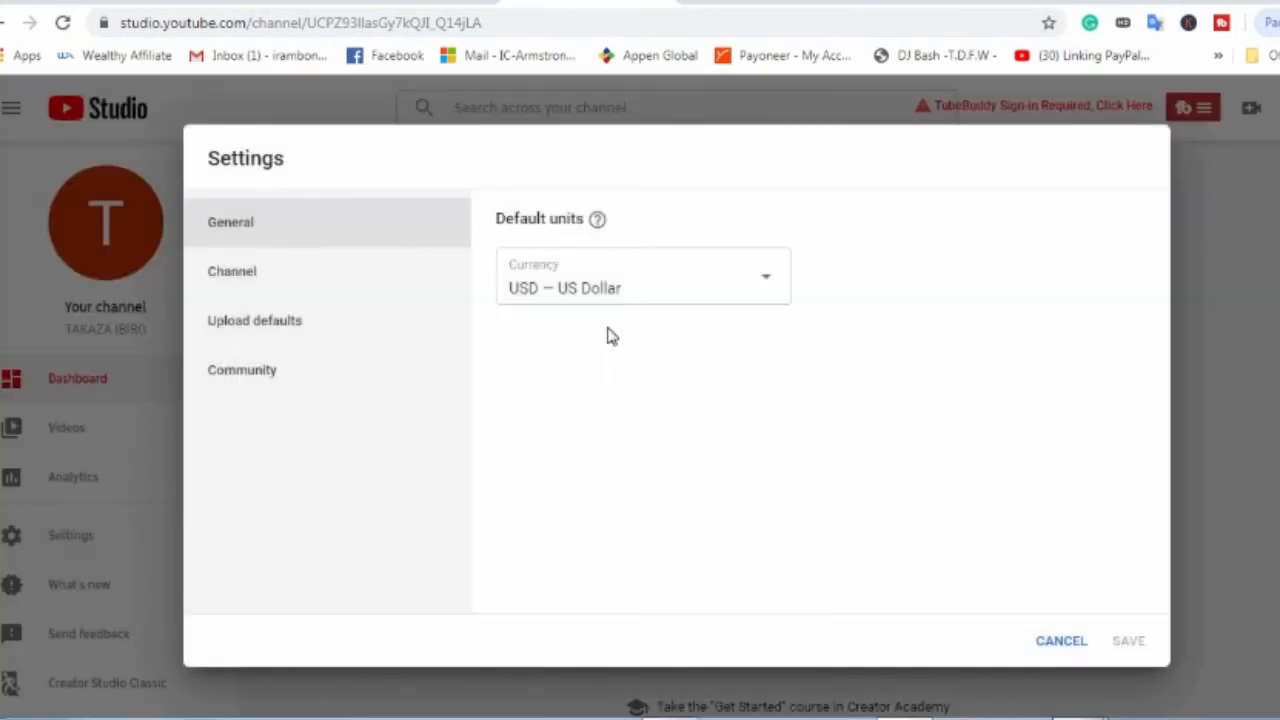
pyautogui.click(244, 279)
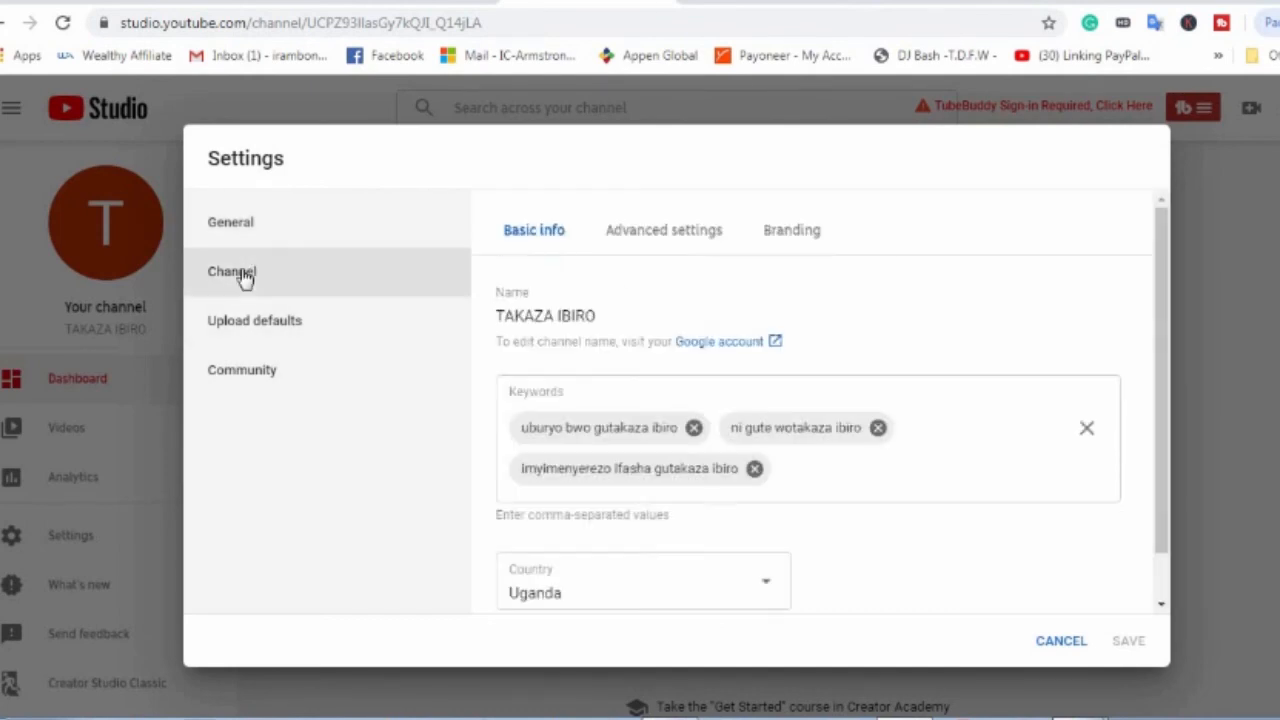
pyautogui.click(634, 238)
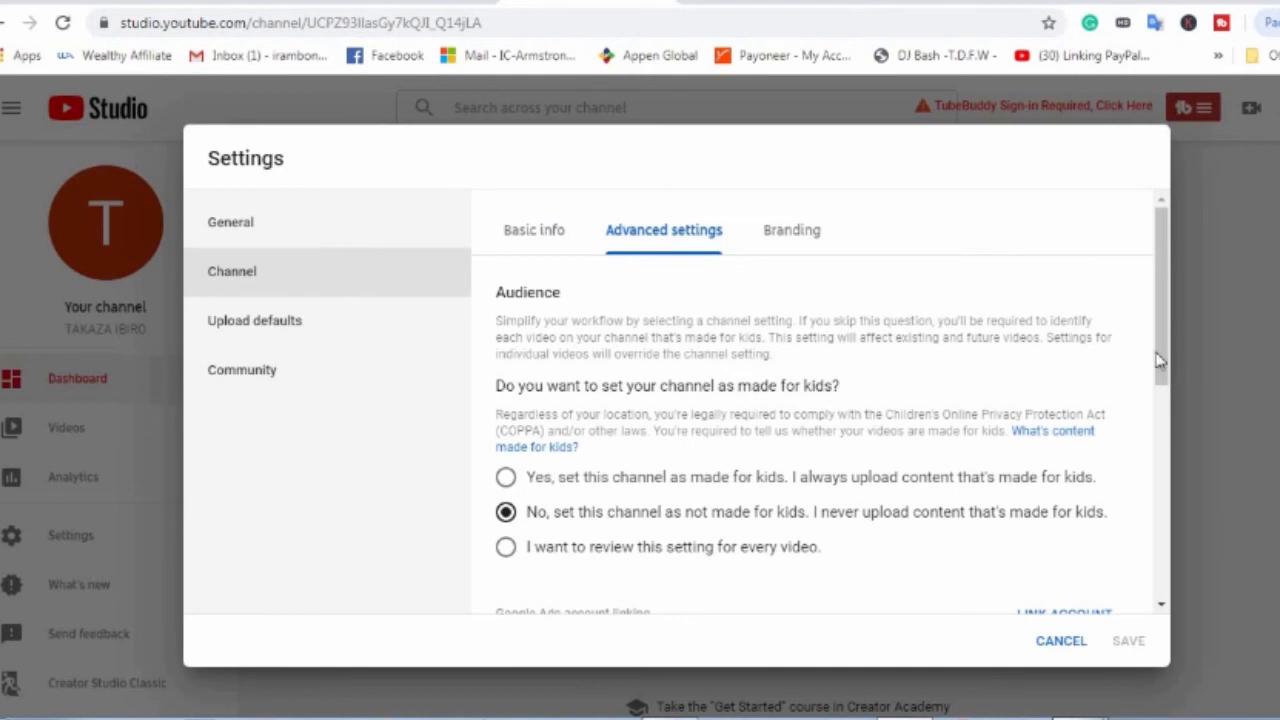
pyautogui.scroll(-5, 1166, 350)
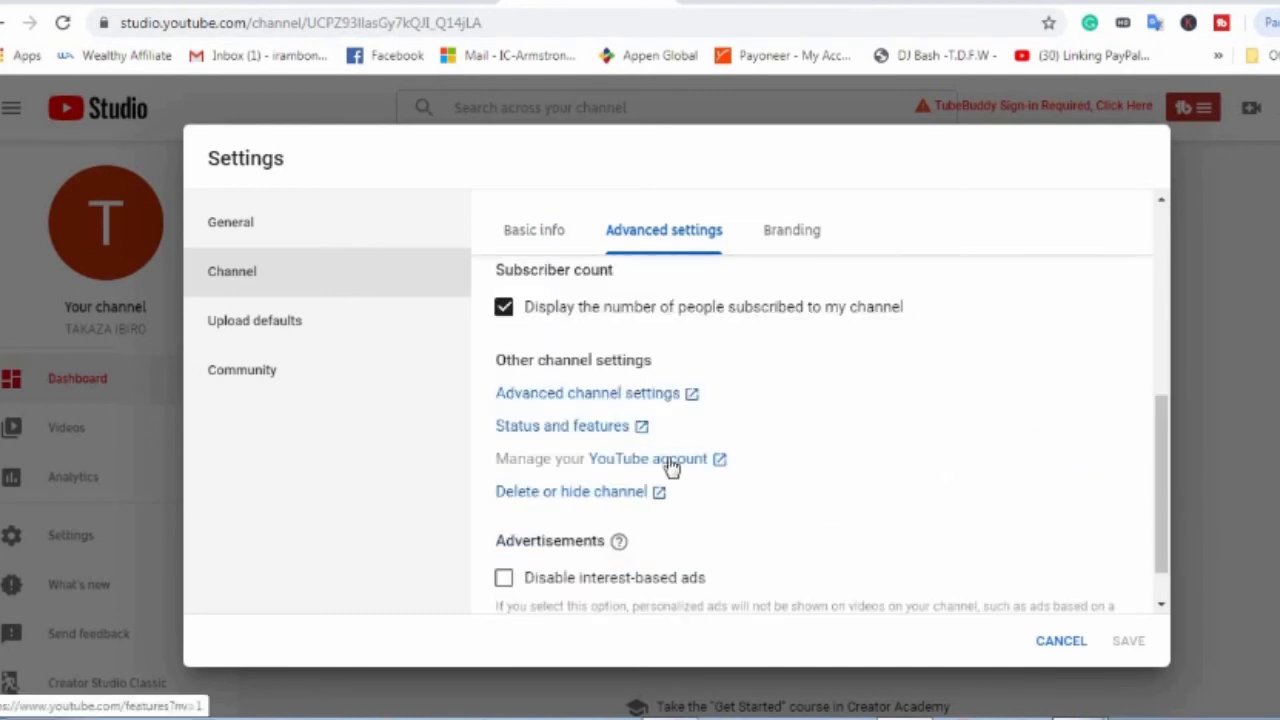
pyautogui.click(585, 430)
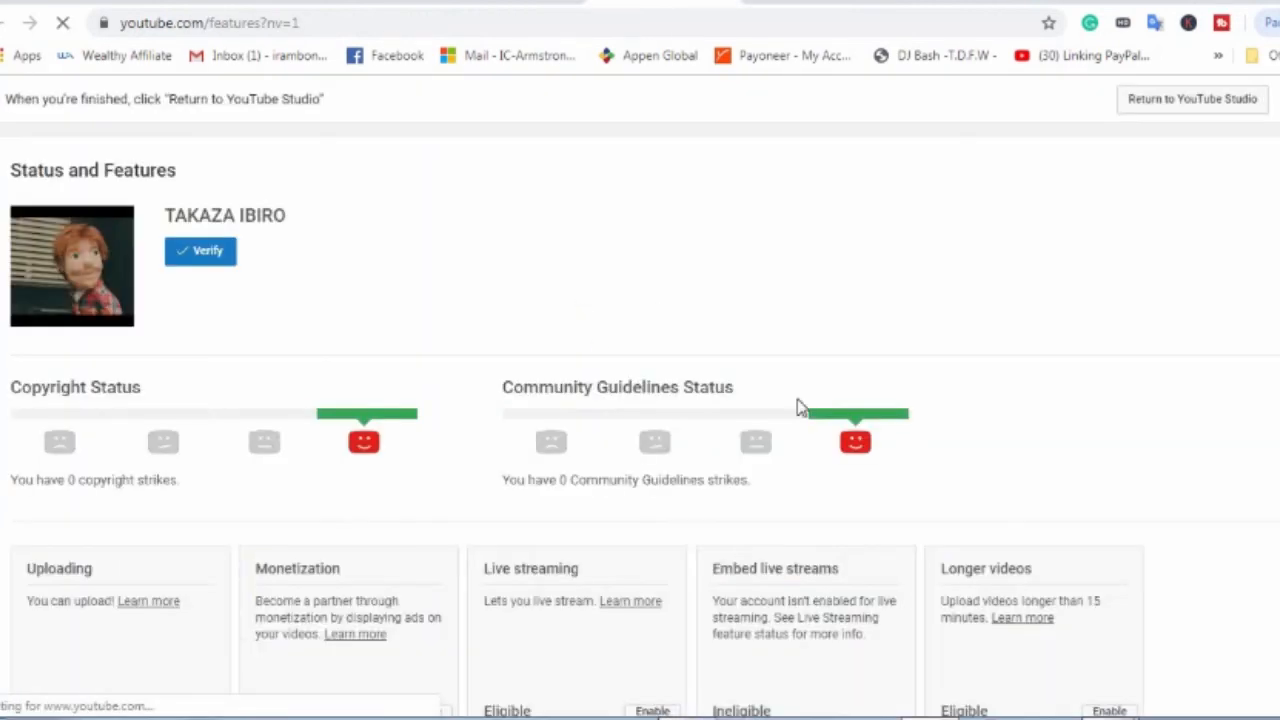
# - Request the Longer videos feature for uploads over 15 minutes on the Status and features page
pyautogui.scroll(-2, 640, 420)
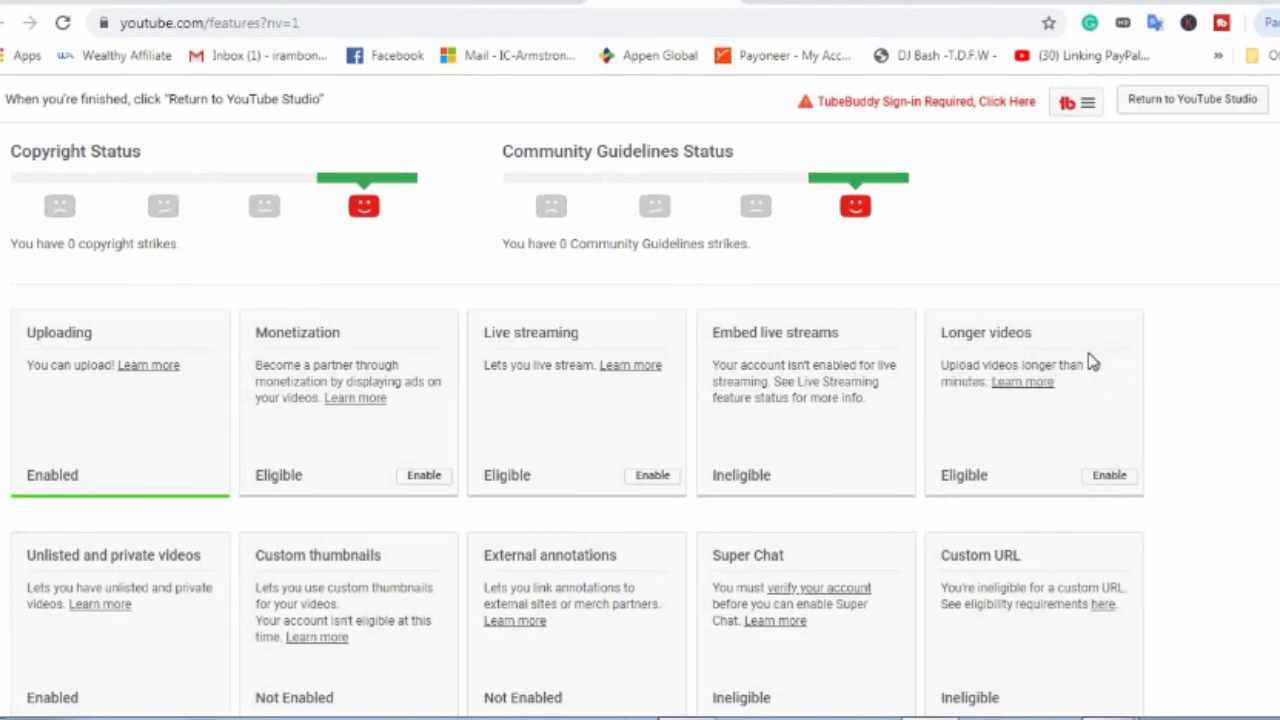
pyautogui.click(1104, 482)
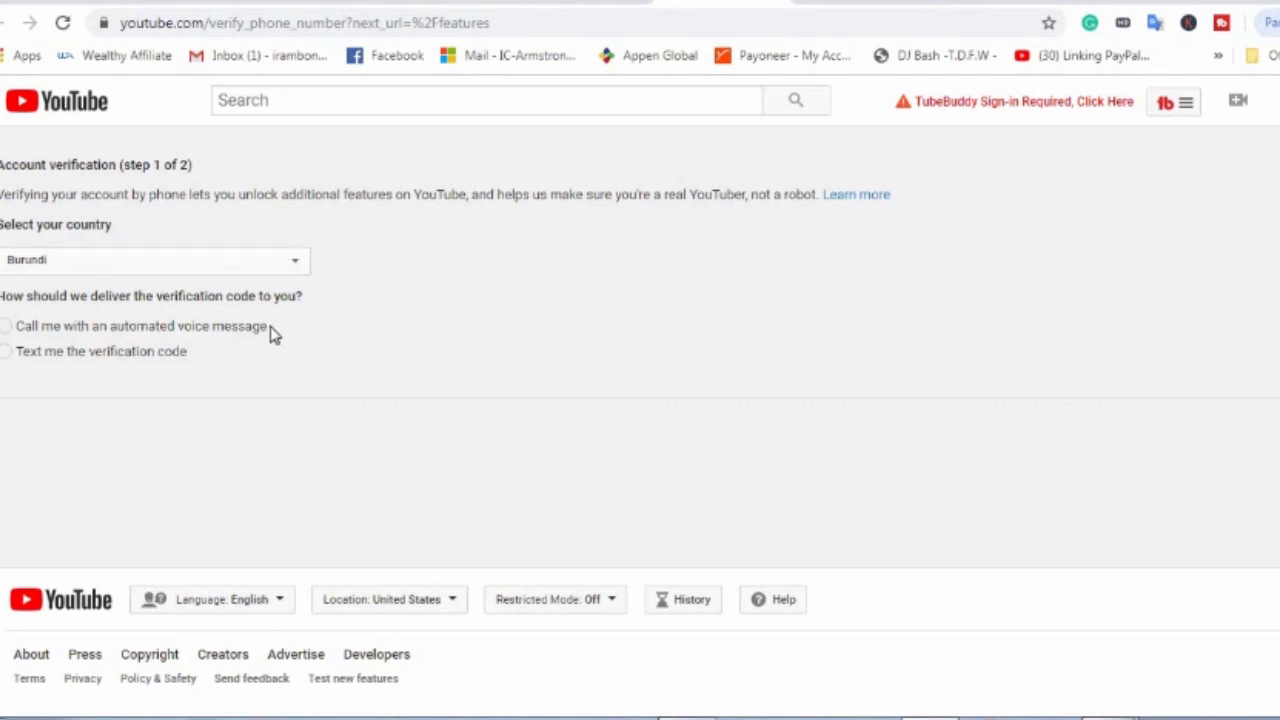
# - Verify the account by text message, submitting the phone number and the received six-digit code
pyautogui.click(8, 355)
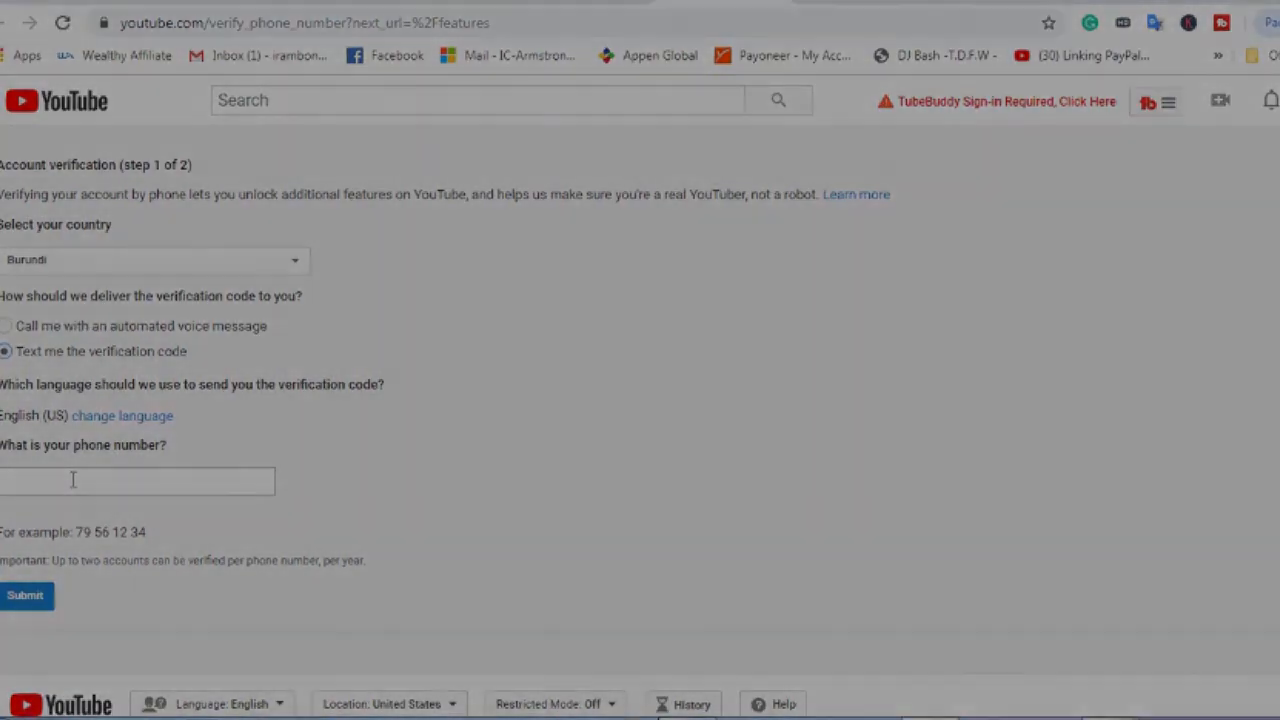
pyautogui.click(88, 481)
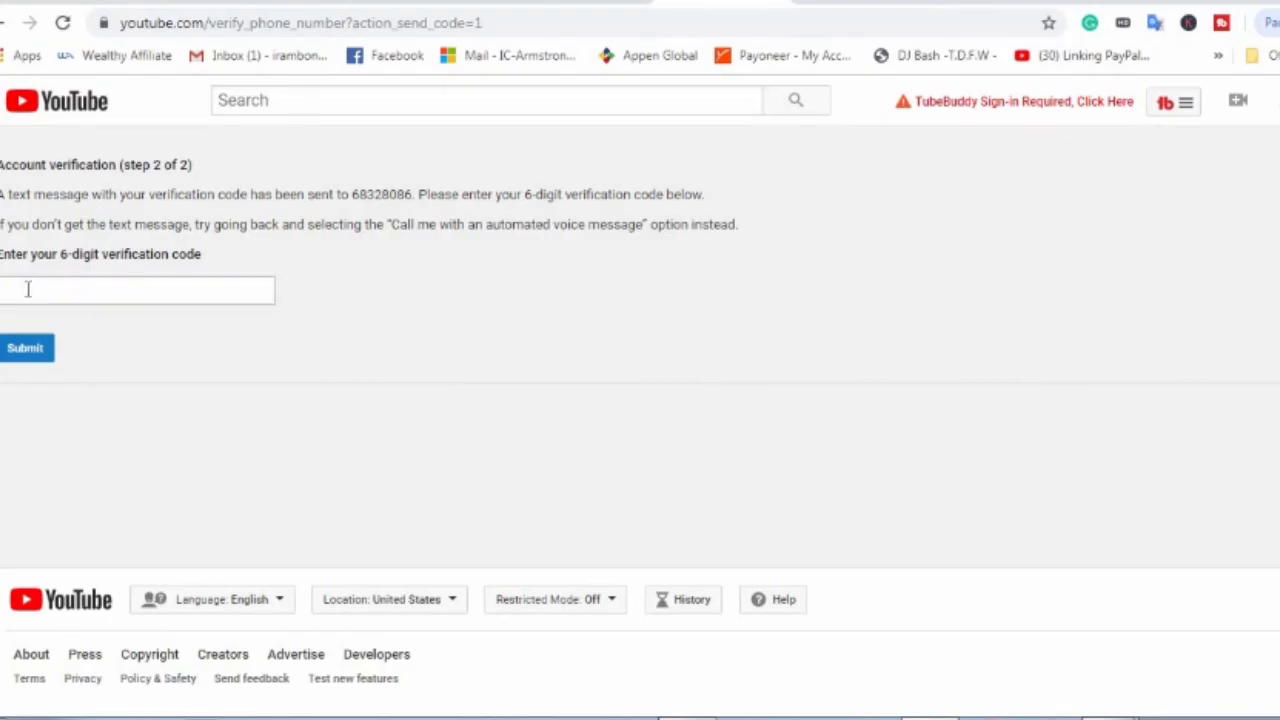
pyautogui.click(28, 290)
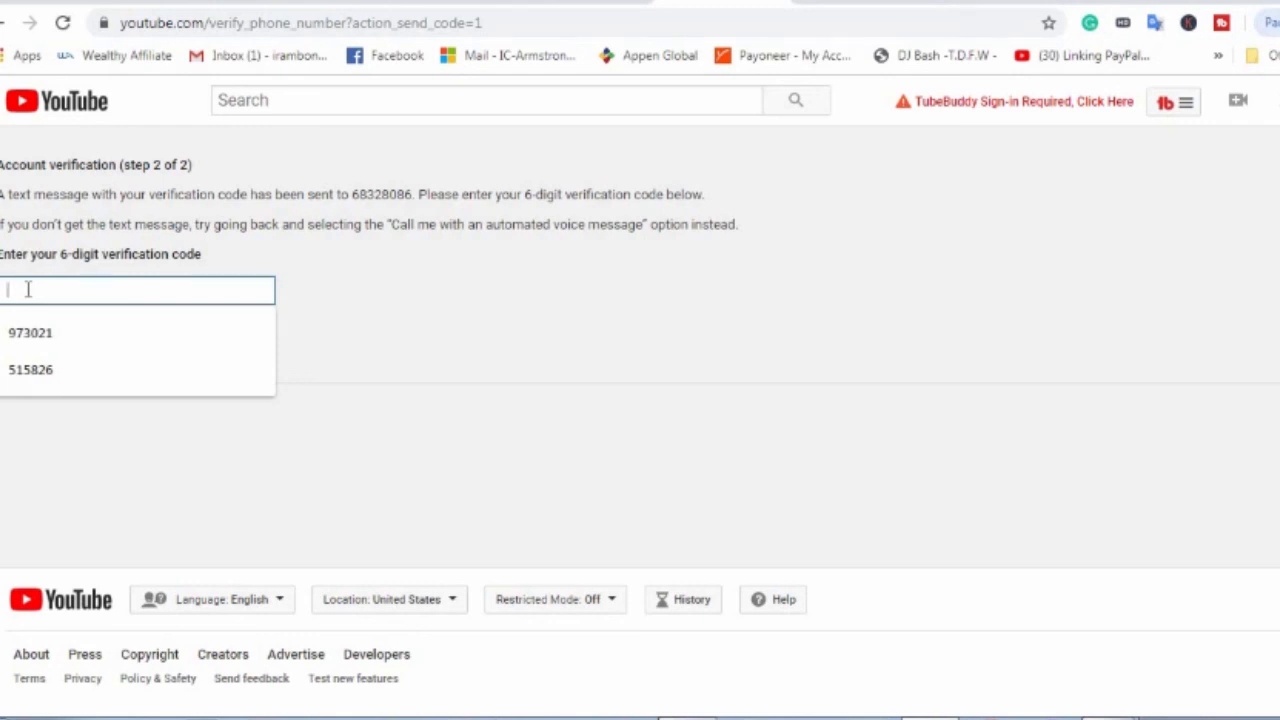
pyautogui.click(31, 352)
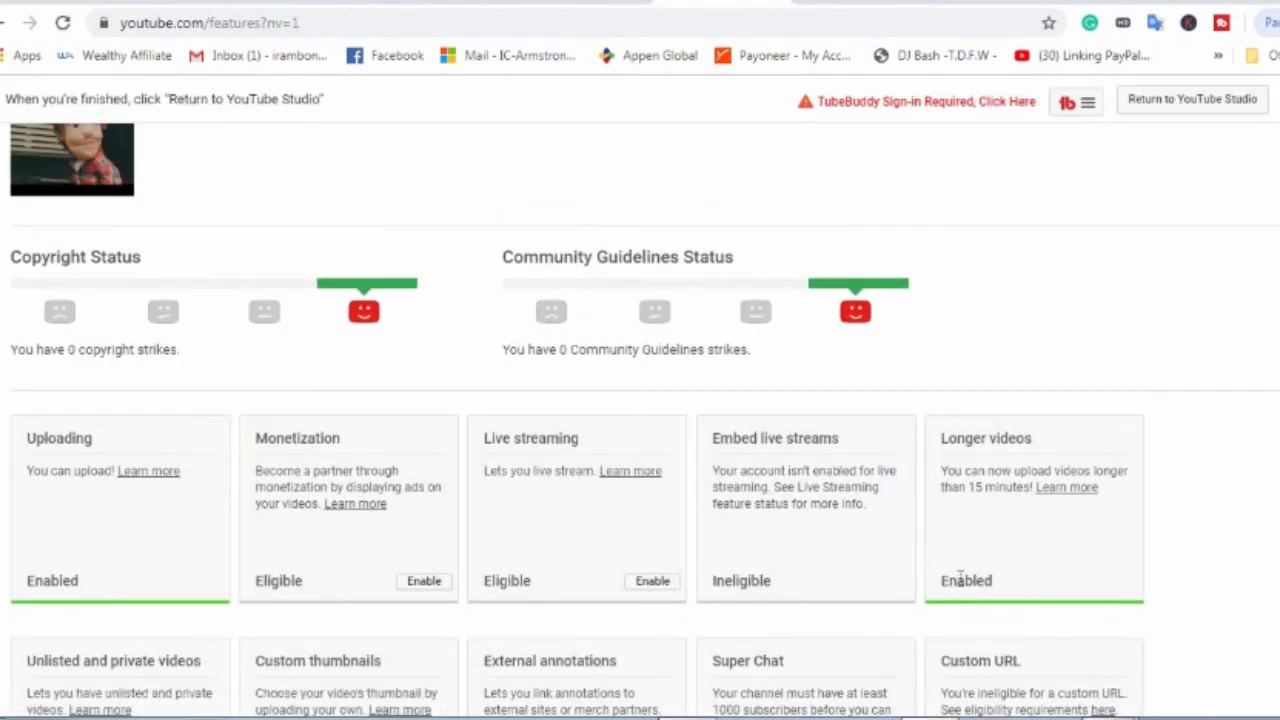
# - Scroll through the Status and Features page to confirm the channel is now verified
pyautogui.scroll(-2, 1110, 412)
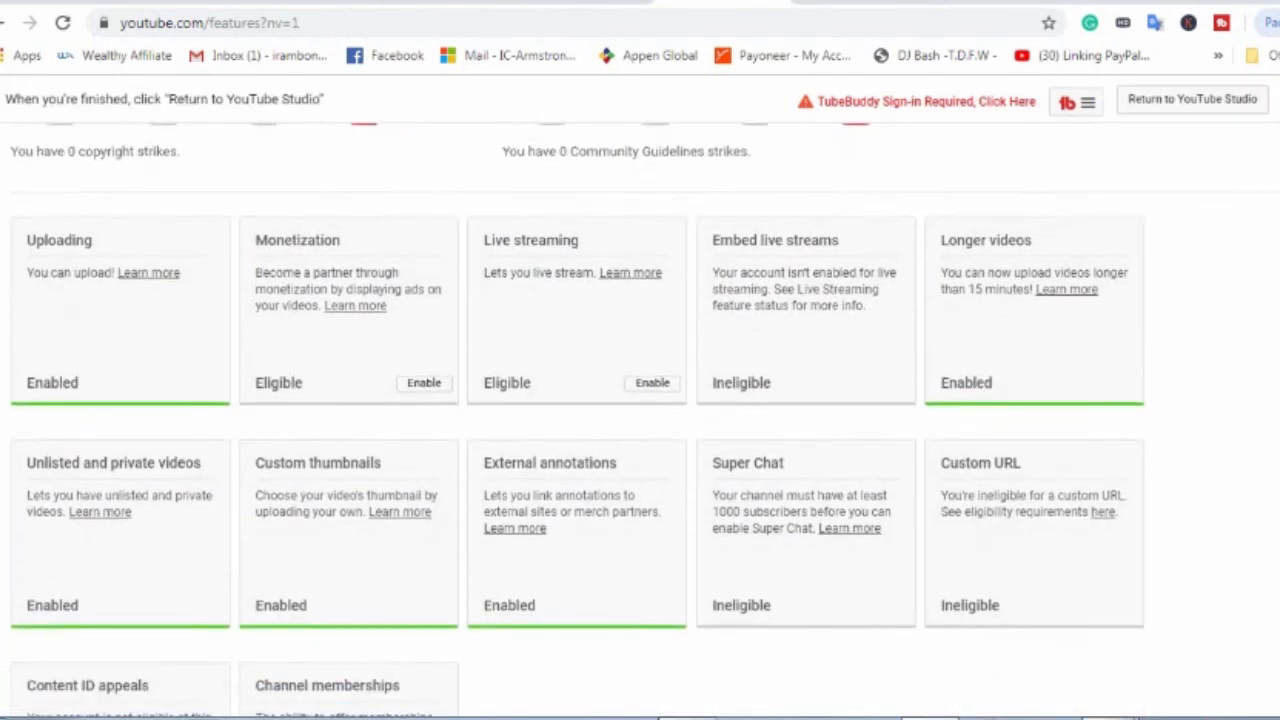
pyautogui.scroll(1, 1110, 412)
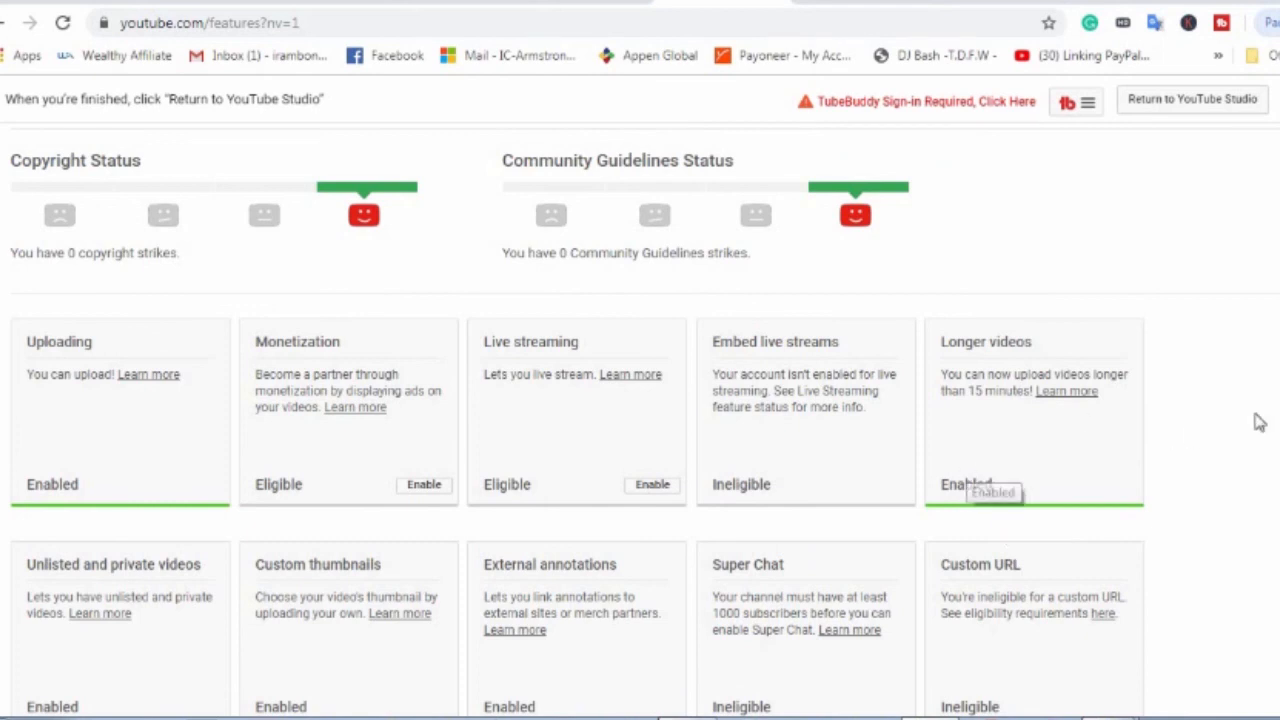
pyautogui.scroll(-2, 640, 417)
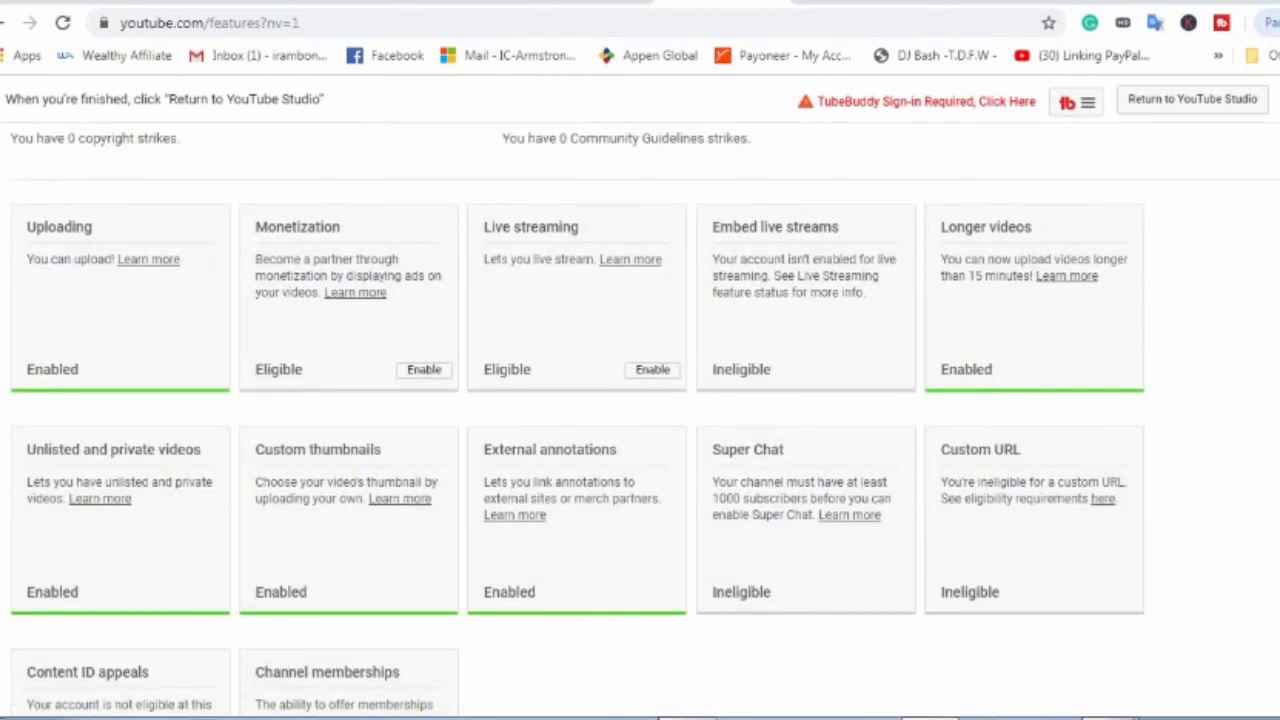
pyautogui.scroll(2, 640, 417)
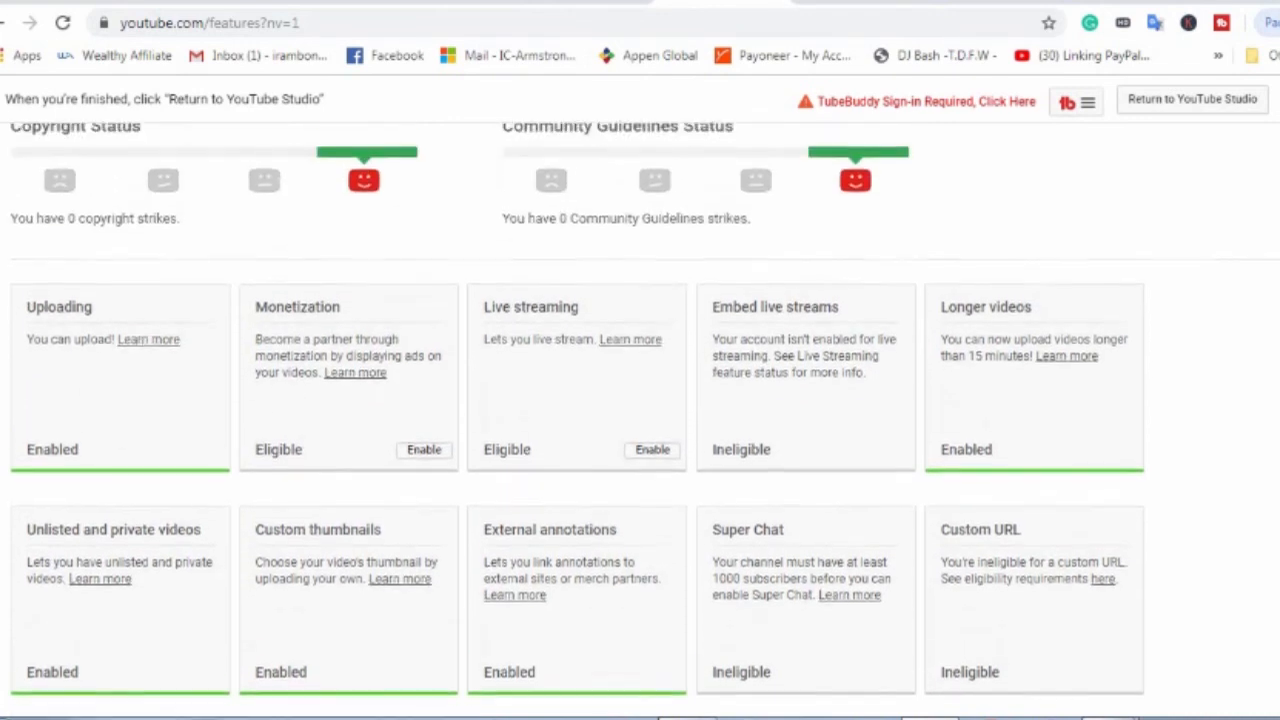
pyautogui.scroll(-3, 640, 417)
pyautogui.scroll(-3, 230, 302)
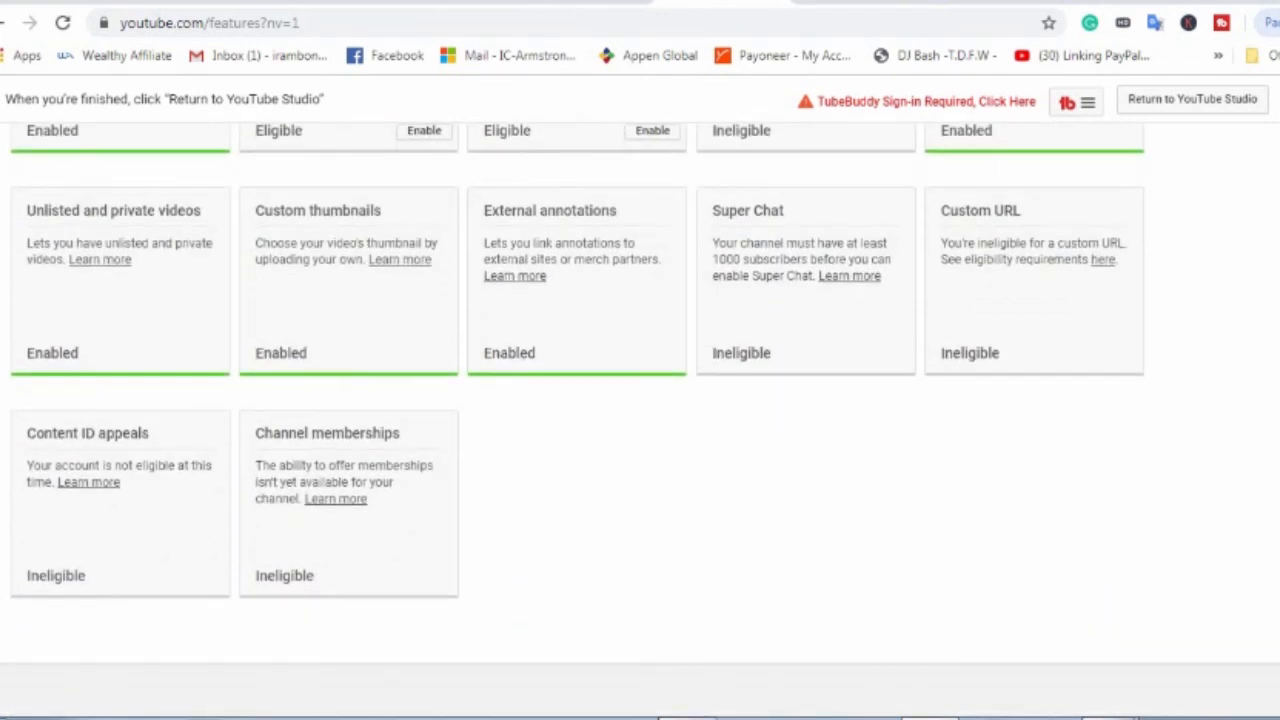
pyautogui.scroll(1, 230, 302)
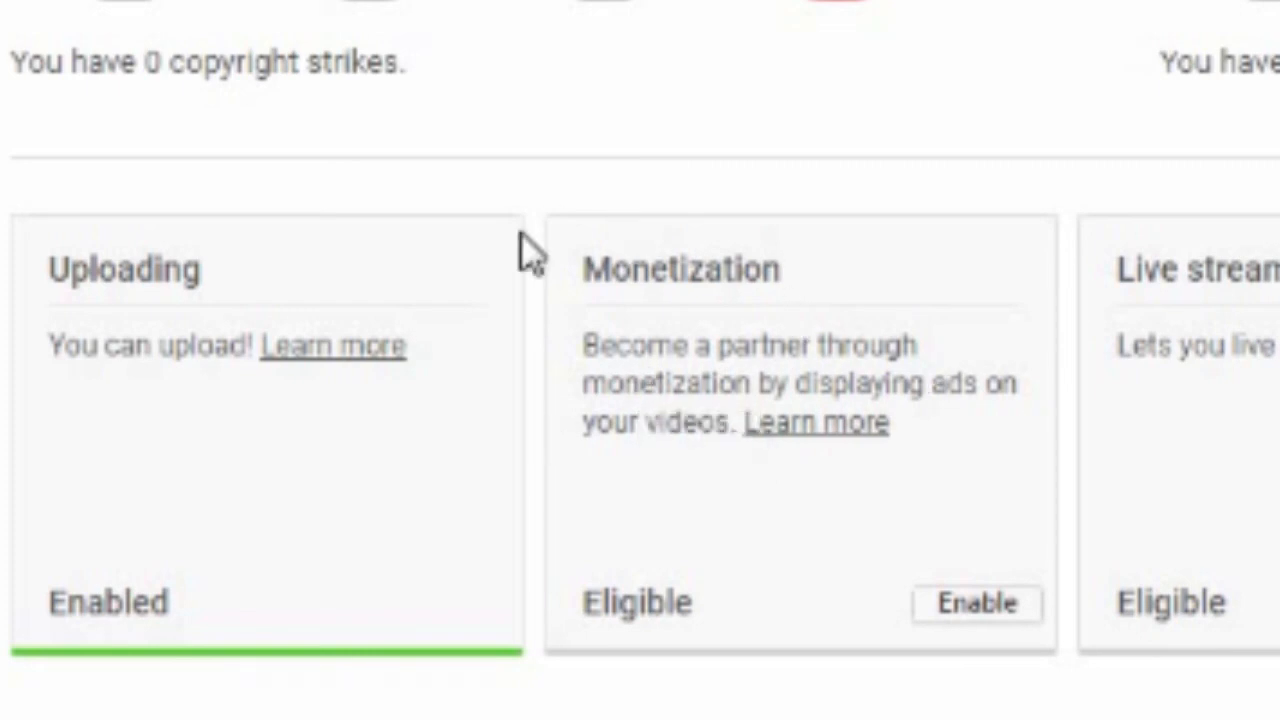
# - Check that Longer videos is enabled, then switch to the TAKAZA IBIRO channel page tab
pyautogui.scroll(-2, 983, 496)
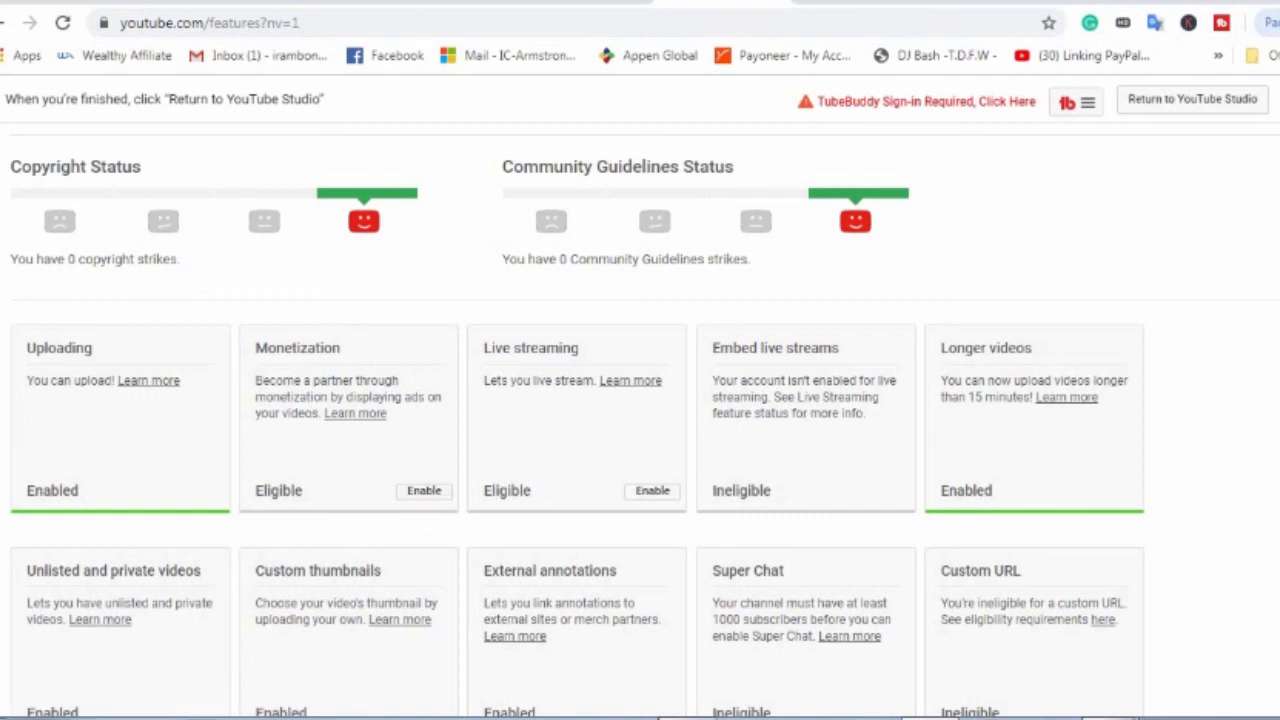
pyautogui.scroll(-5, 640, 400)
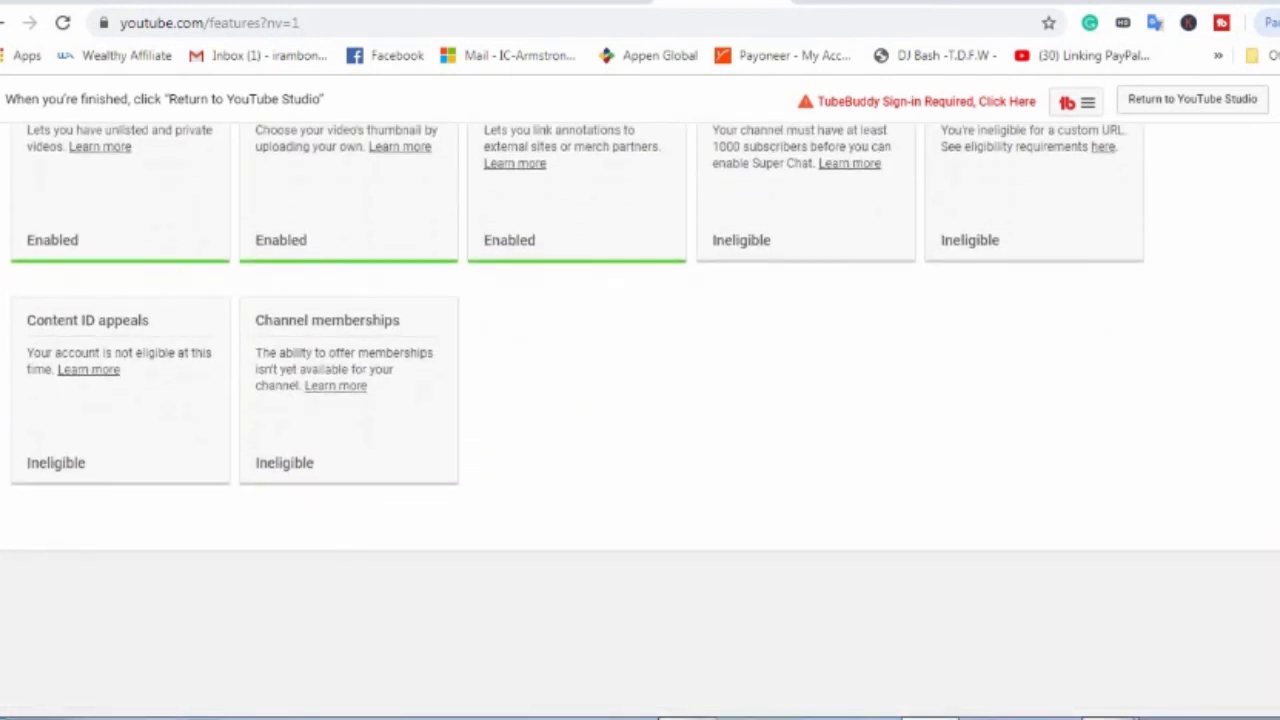
pyautogui.scroll(10, 640, 420)
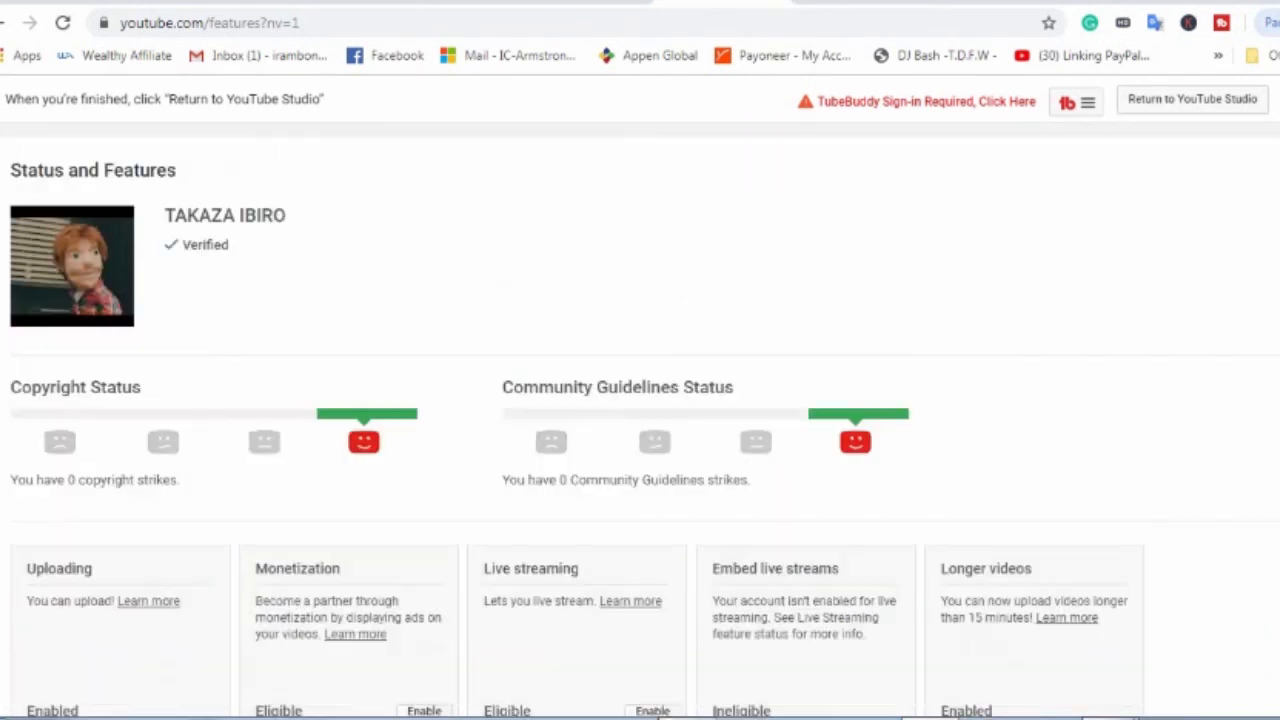
pyautogui.scroll(-6, 640, 414)
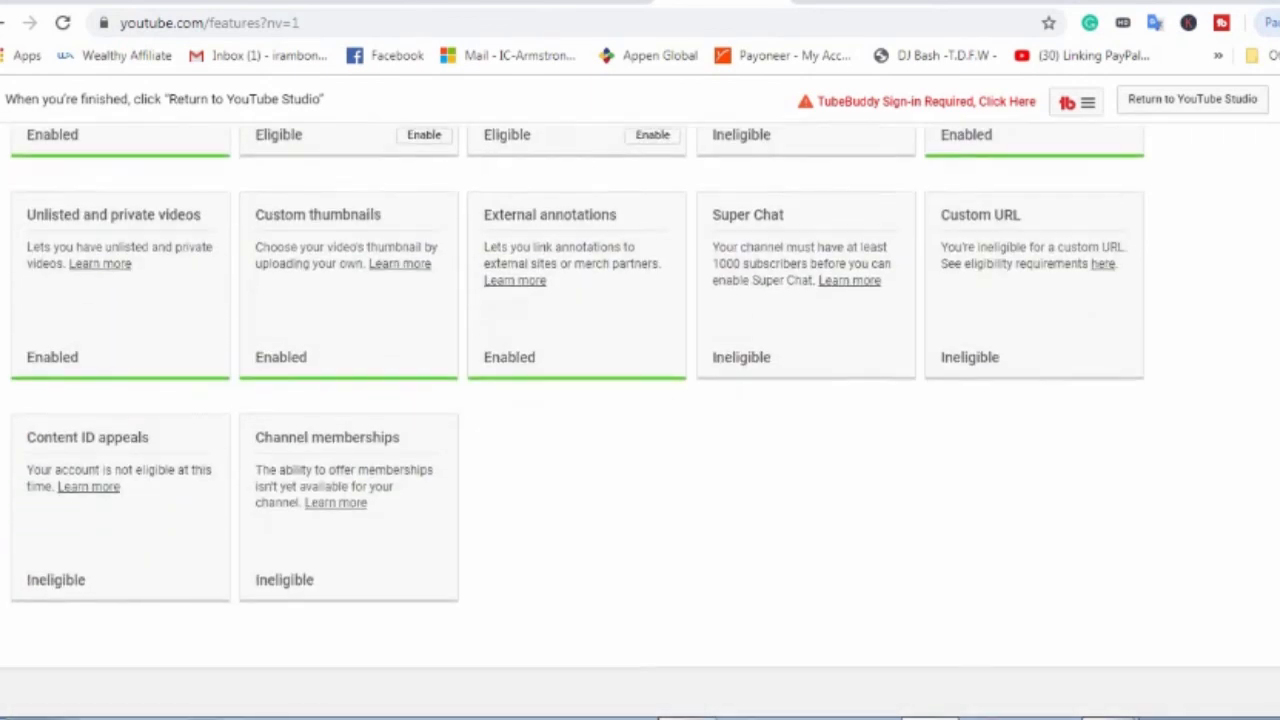
pyautogui.scroll(5, 640, 414)
pyautogui.hotkey('ctrl', 'Tab')
pyautogui.scroll(3, 750, 420)
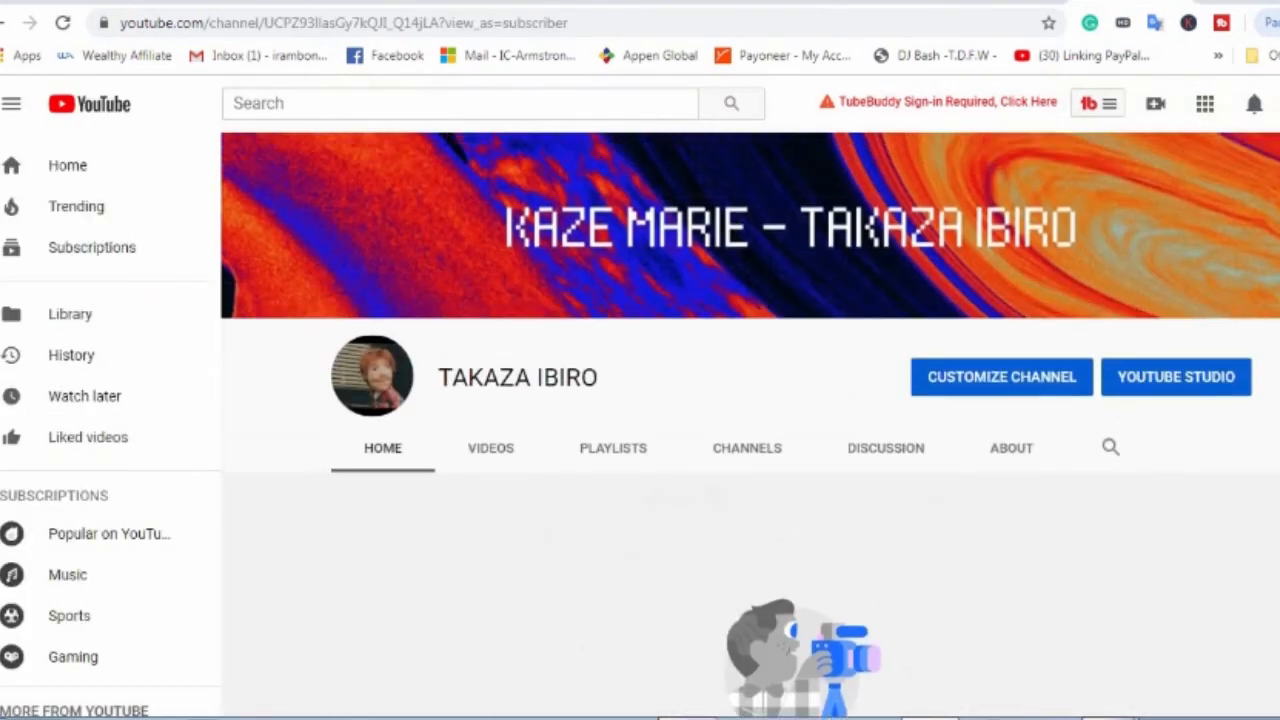
pyautogui.scroll(-3, 750, 420)
pyautogui.scroll(3, 750, 420)
pyautogui.scroll(-2, 750, 420)
pyautogui.scroll(2, 750, 420)
pyautogui.click(1155, 105)
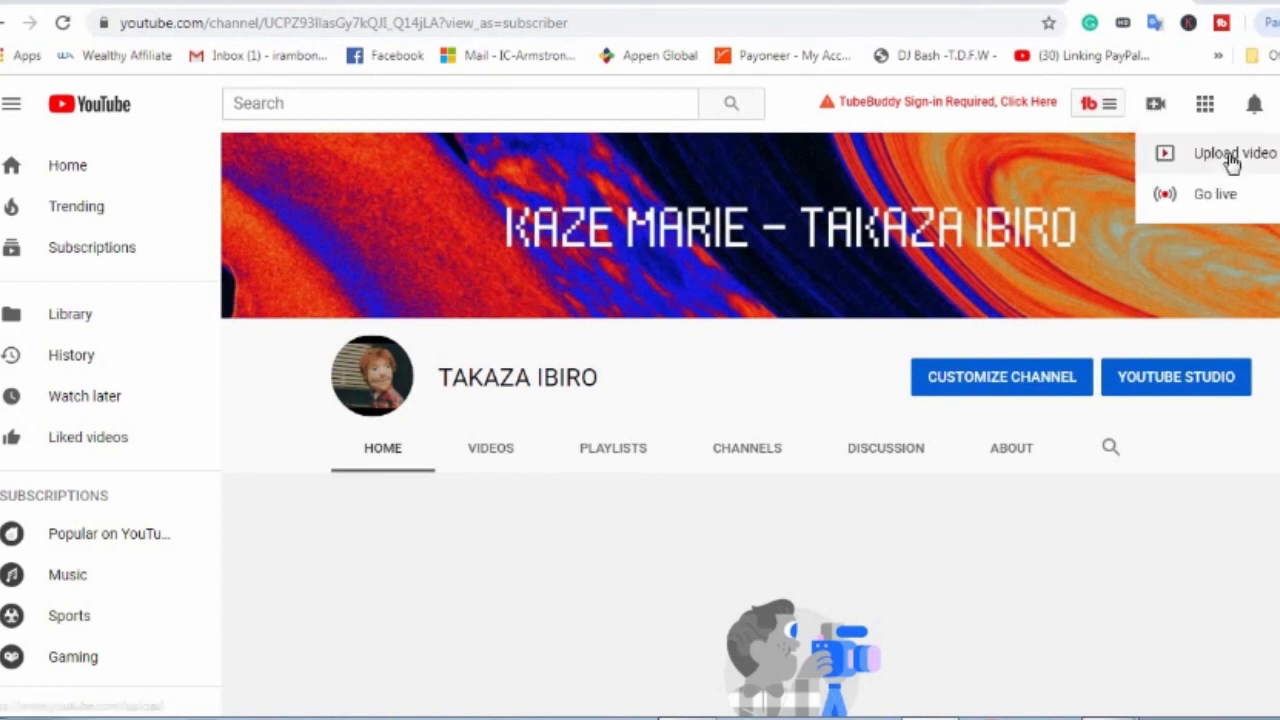
pyautogui.click(1231, 155)
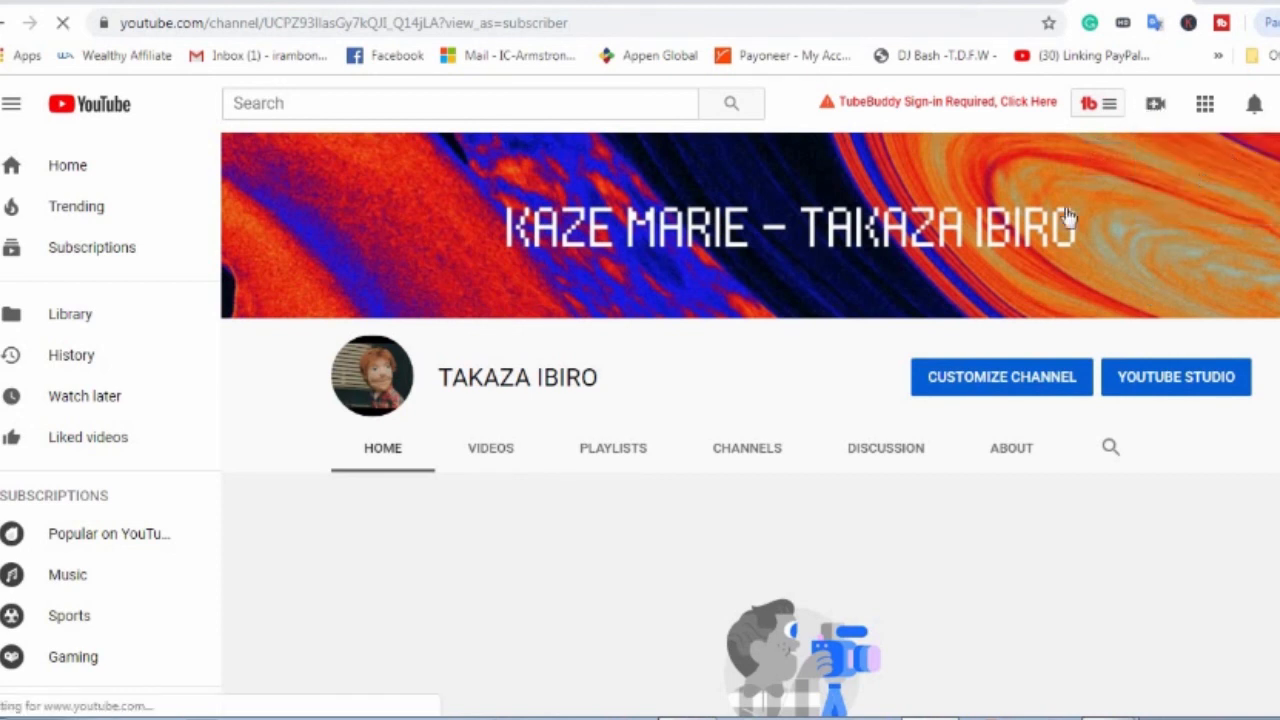